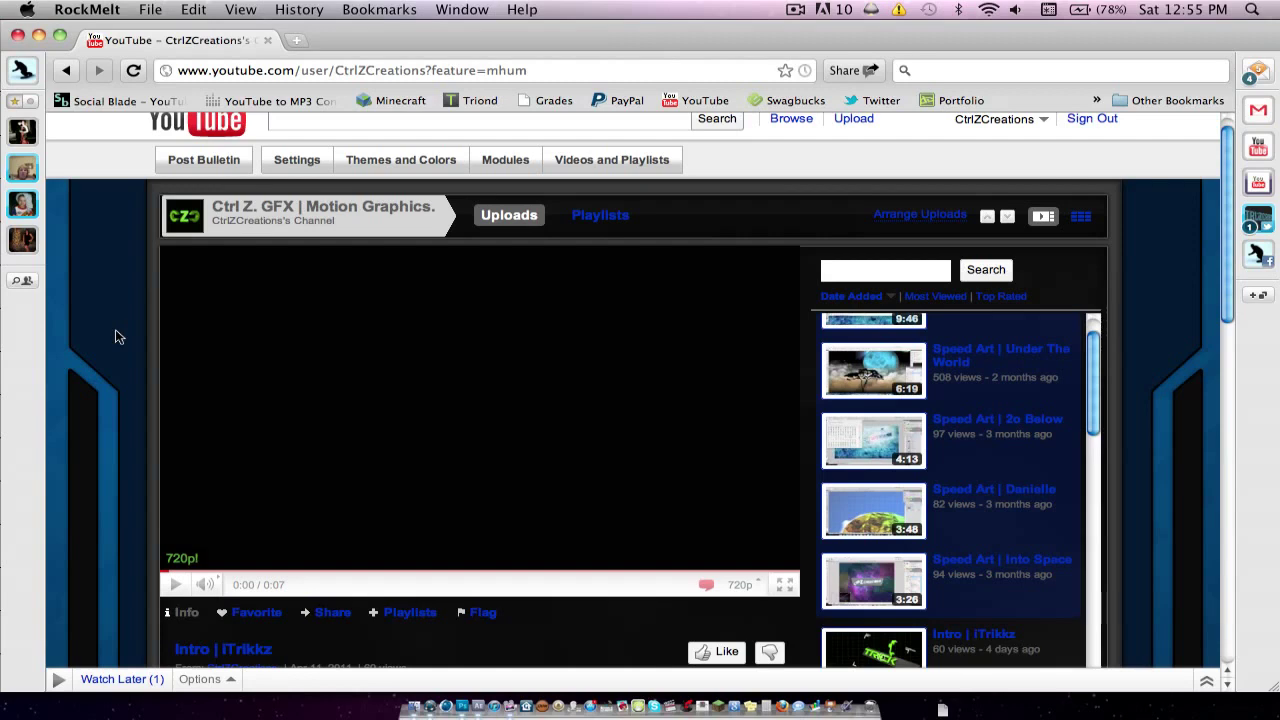
Play and scrub through the Intro | iTrikkz video to examine its text animation and System Power Levels box.
left_click(172, 585)
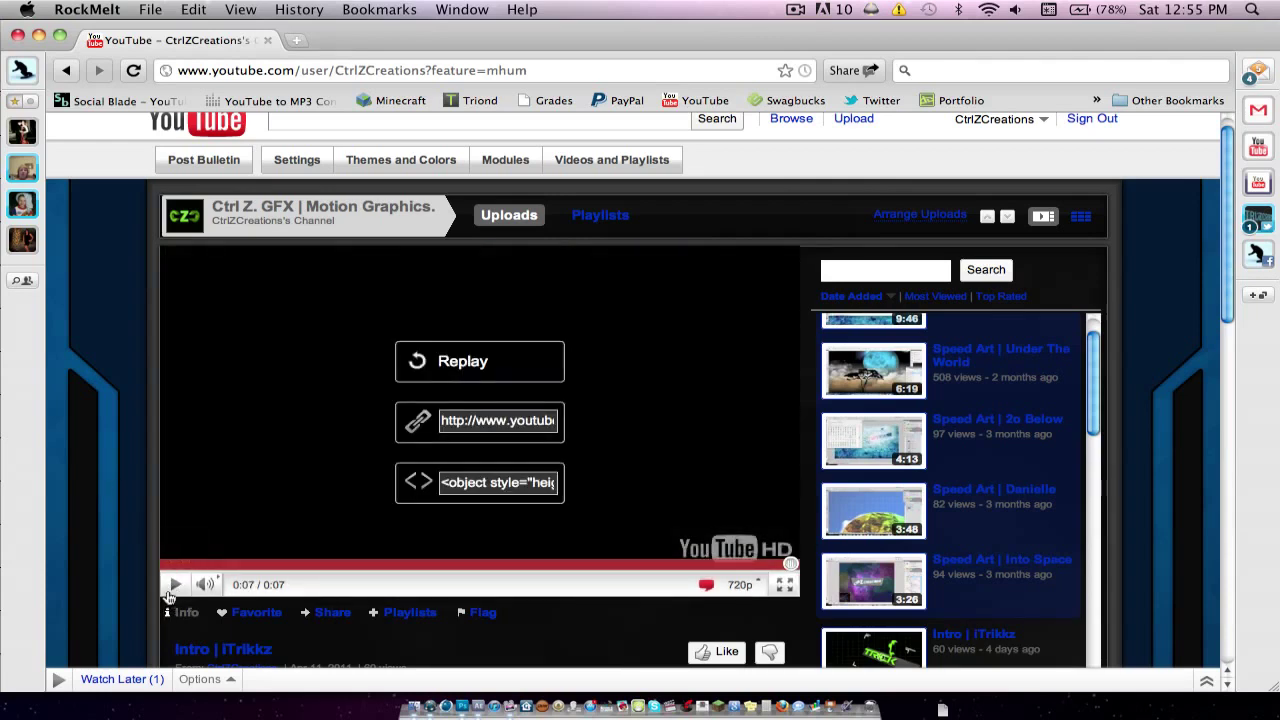
left_click(592, 563)
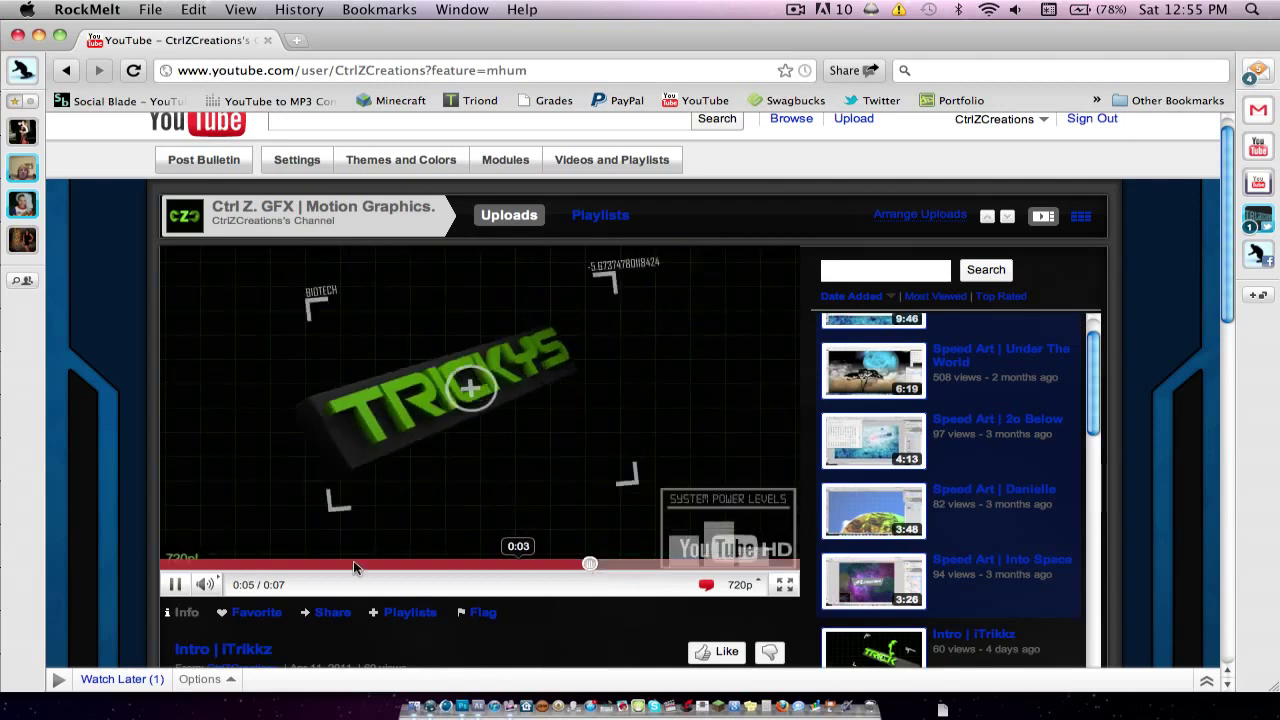
left_click(785, 404)
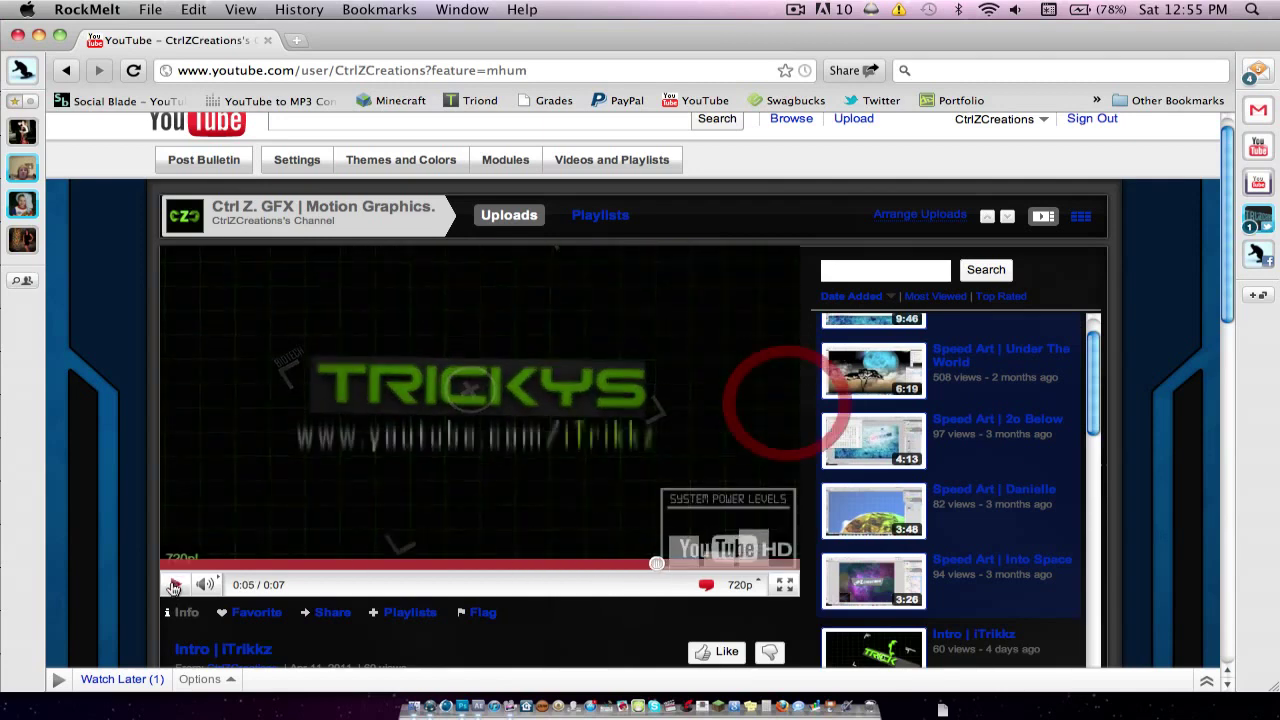
left_click(428, 564)
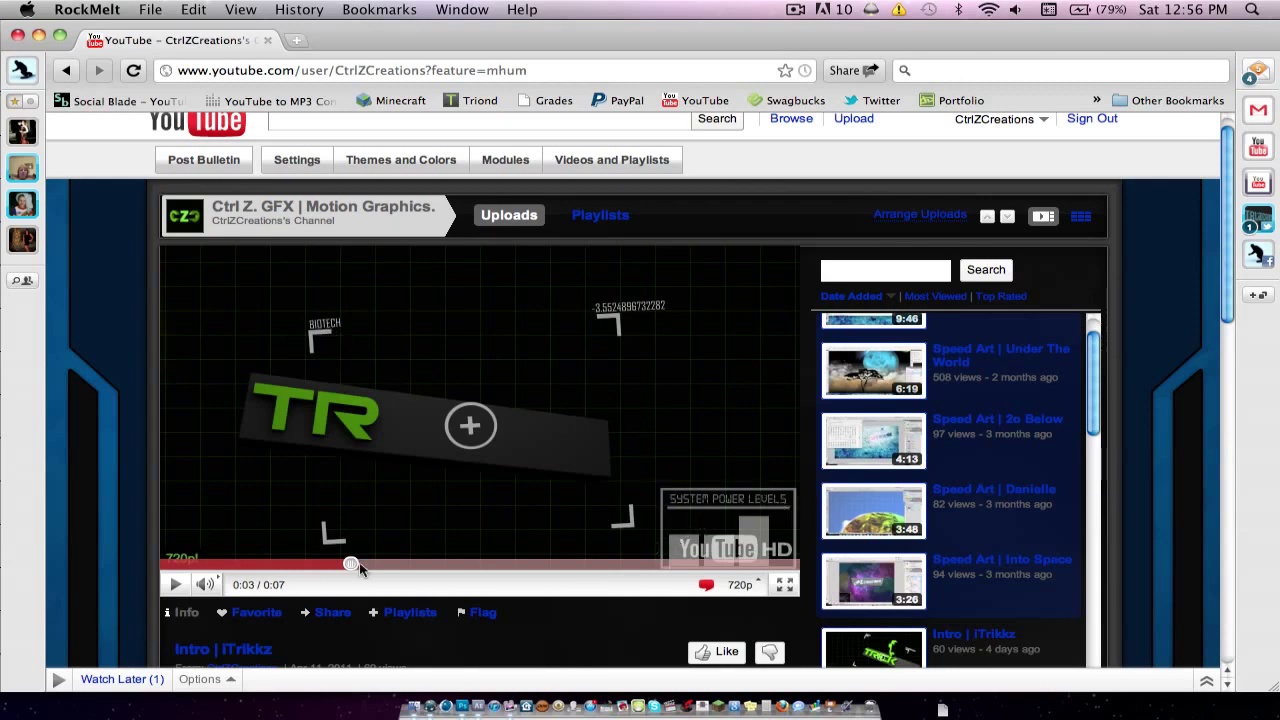
left_click_drag(359, 562, 409, 556)
left_click(175, 585)
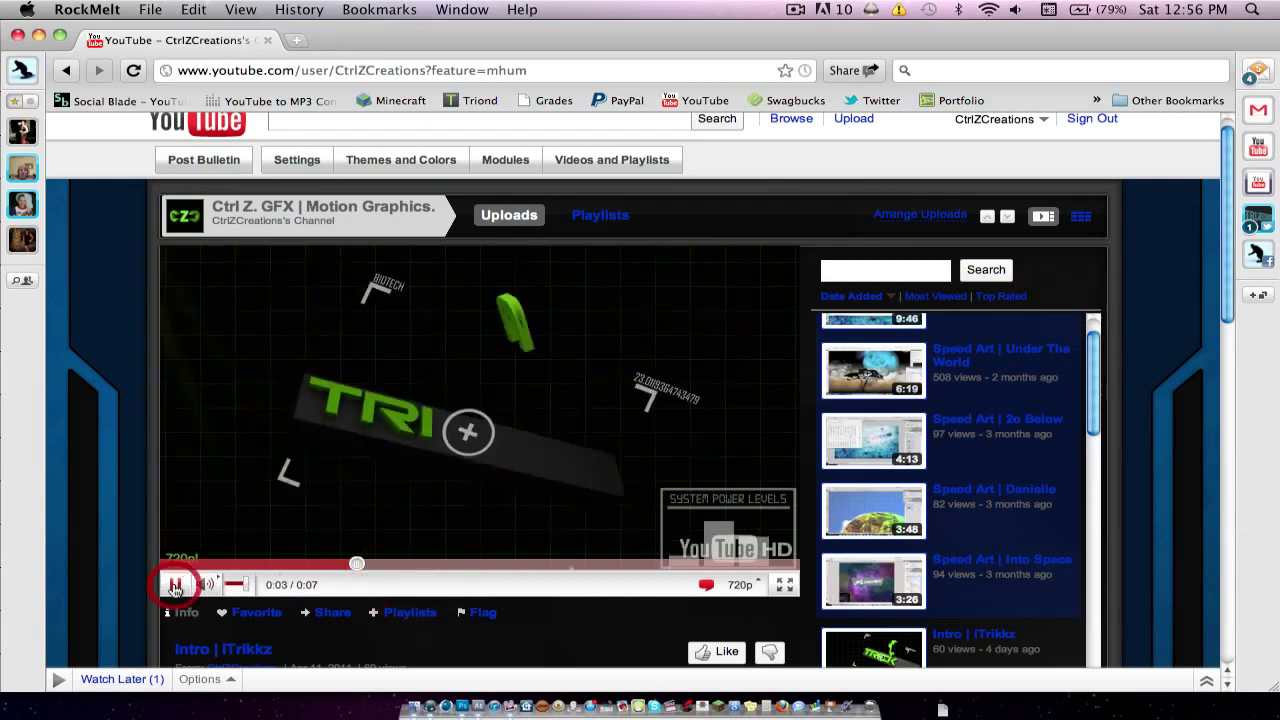
left_click(175, 586)
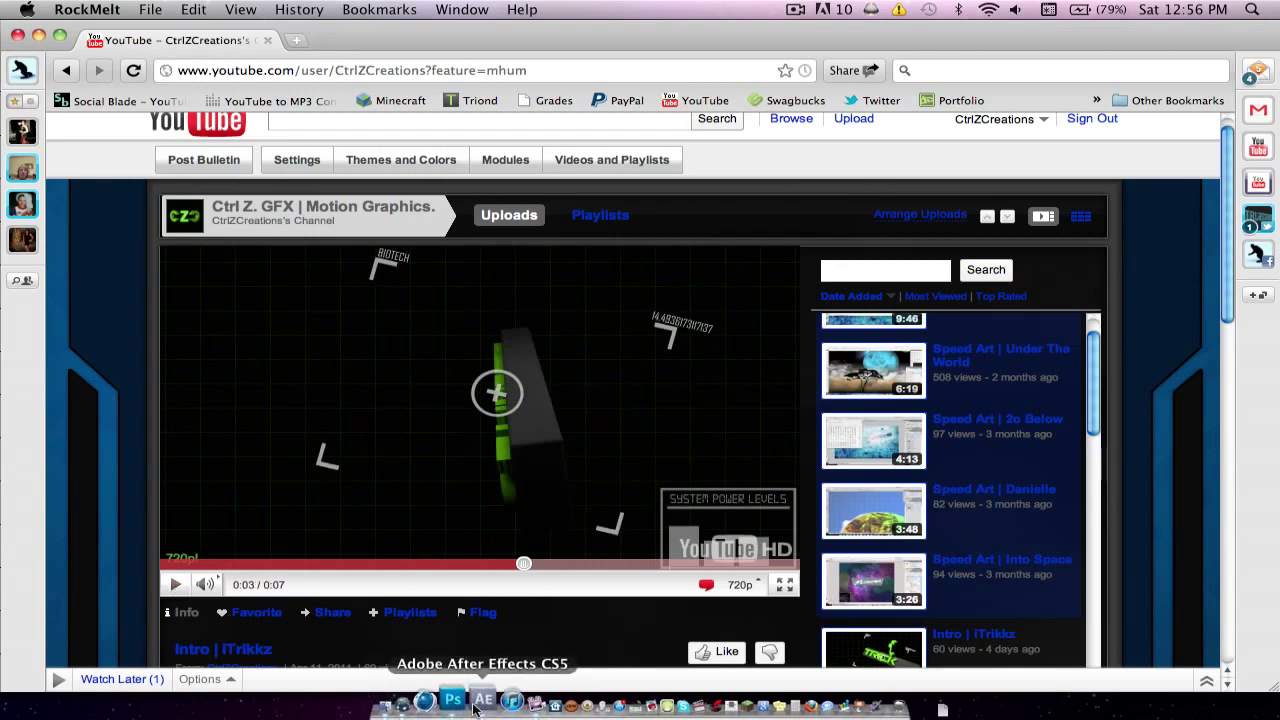
Switch to Photoshop and convert the white document's locked background into a regular layer with the default settings.
left_click(452, 702)
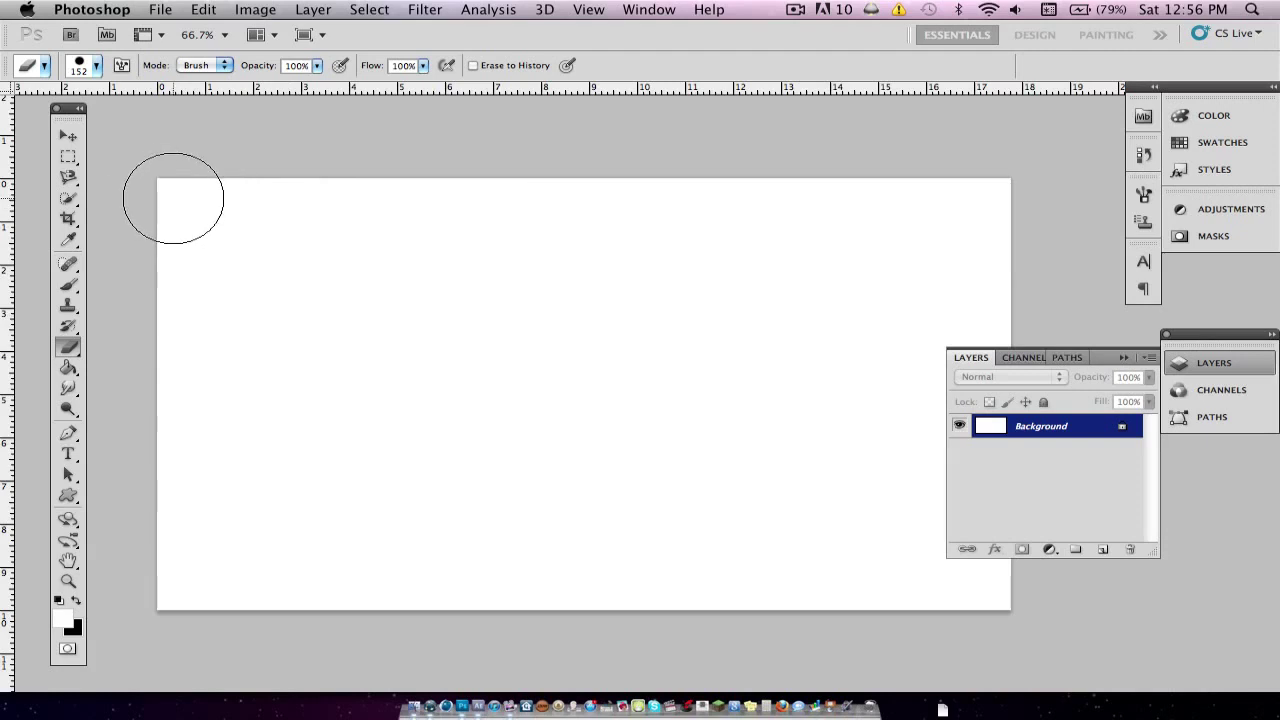
left_click(172, 202)
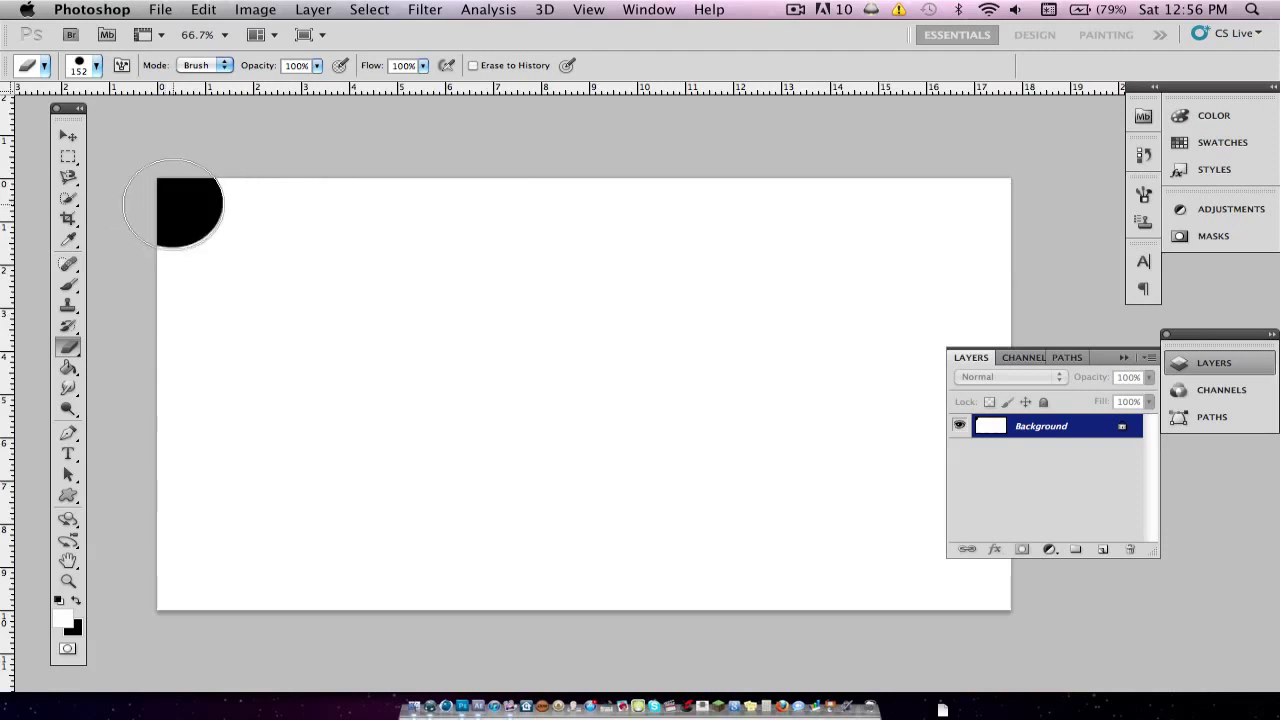
key("super+z")
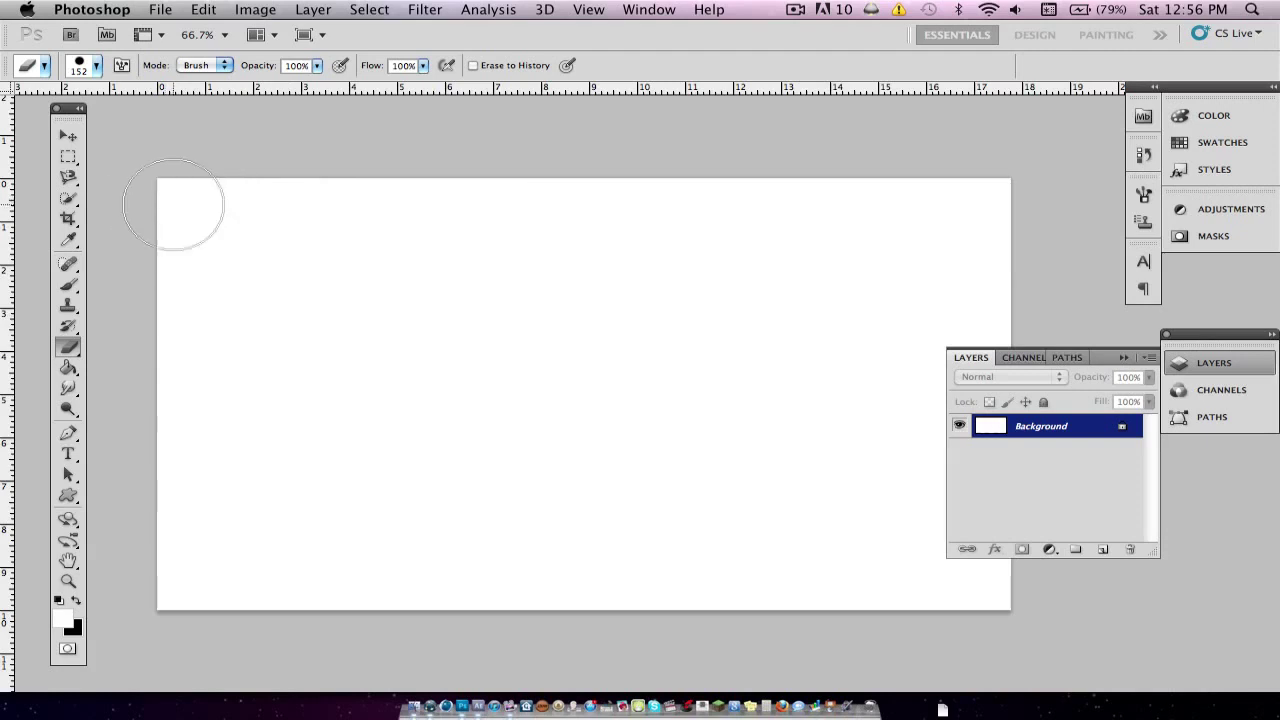
right_click(1044, 434)
left_click(1086, 517)
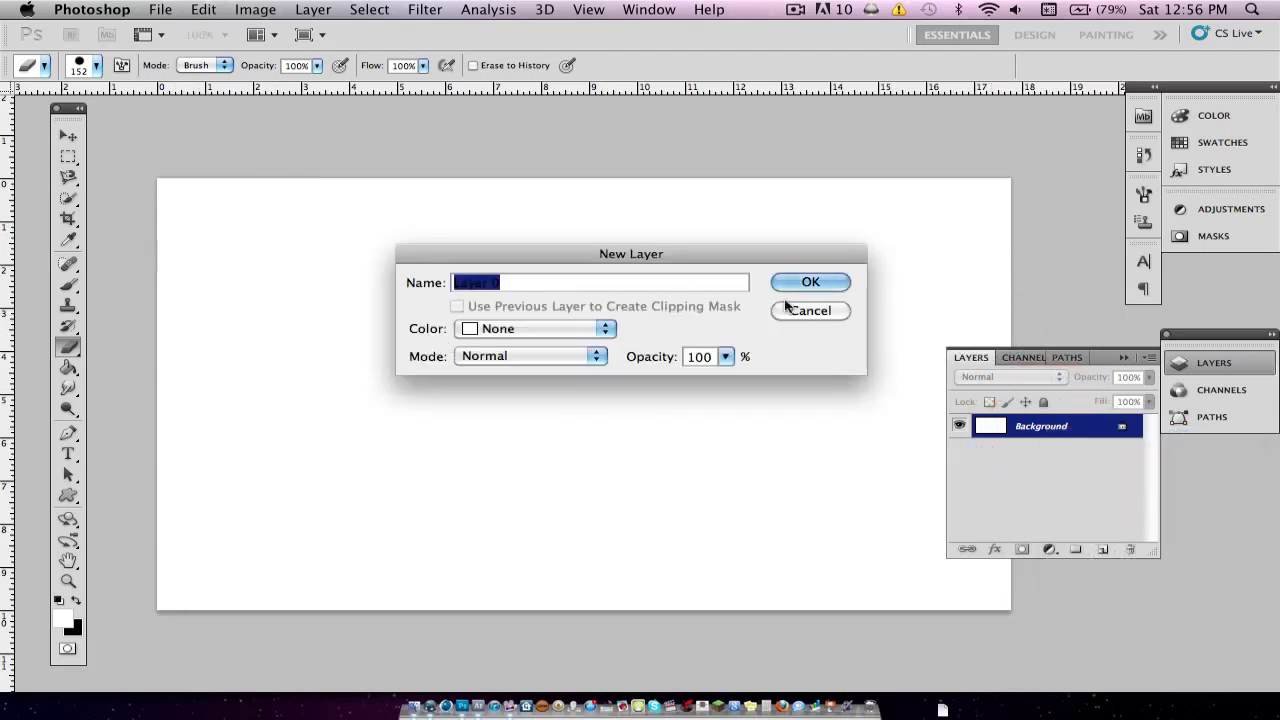
left_click(810, 283)
Erase all the white from the layer with the 152 px Eraser to leave the canvas fully transparent.
left_click(176, 184)
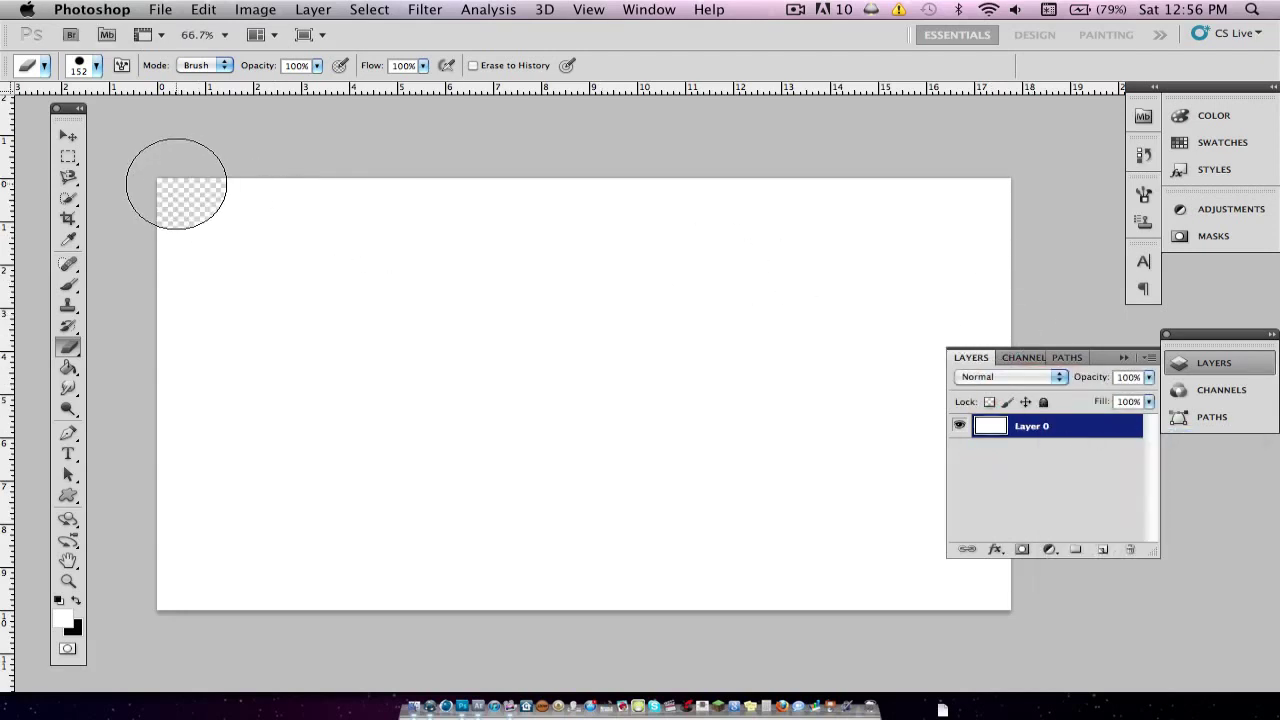
mouse_move(176, 184)
left_mouse_down()
mouse_move(200, 214)
mouse_move(160, 286)
mouse_move(217, 491)
mouse_move(170, 661)
mouse_move(343, 514)
mouse_move(463, 566)
mouse_move(714, 606)
mouse_move(834, 537)
mouse_move(454, 549)
mouse_move(514, 623)
mouse_move(571, 423)
mouse_move(626, 461)
mouse_move(529, 517)
mouse_move(354, 311)
mouse_move(297, 371)
mouse_move(435, 345)
left_mouse_up()
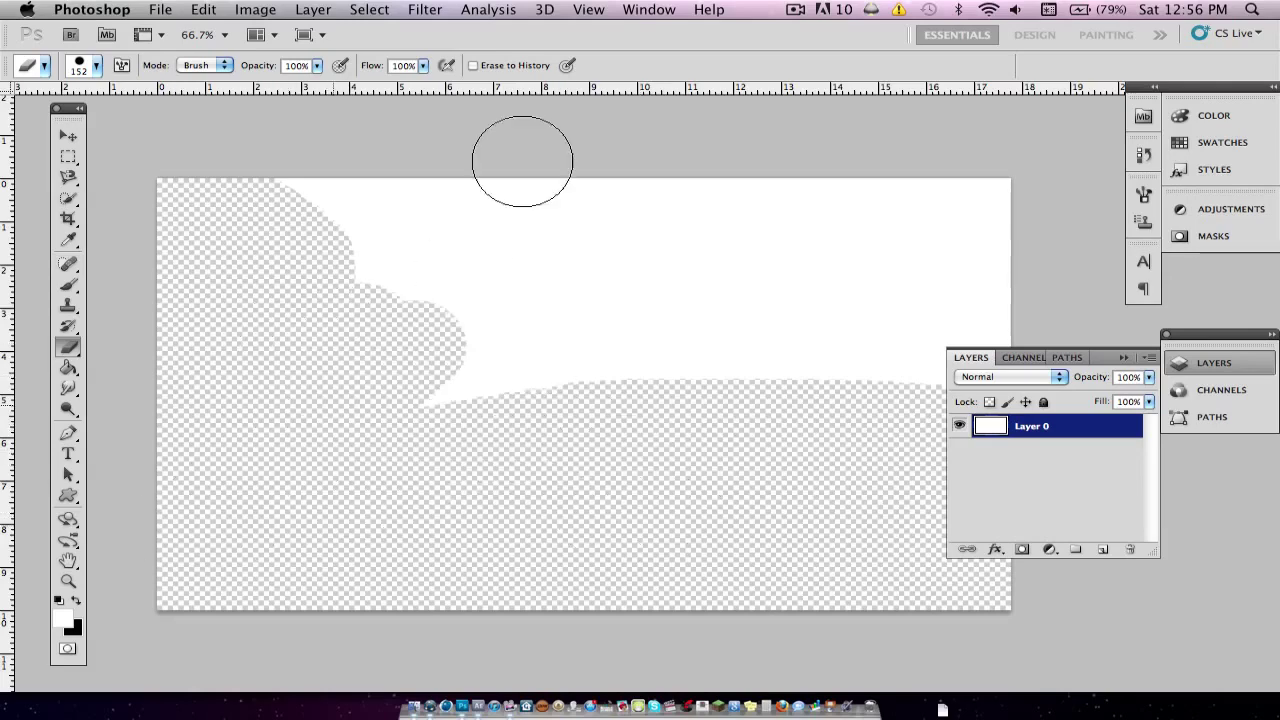
mouse_move(522, 161)
left_mouse_down()
mouse_move(162, 169)
mouse_move(479, 205)
mouse_move(194, 270)
mouse_move(438, 272)
mouse_move(716, 217)
mouse_move(323, 247)
mouse_move(862, 239)
mouse_move(811, 230)
mouse_move(934, 186)
mouse_move(711, 211)
mouse_move(990, 239)
mouse_move(972, 281)
mouse_move(983, 377)
mouse_move(754, 248)
mouse_move(997, 377)
mouse_move(667, 377)
mouse_move(517, 338)
mouse_move(830, 271)
mouse_move(444, 320)
mouse_move(556, 428)
mouse_move(434, 391)
left_mouse_up()
scroll(417, 371, "right", 4)
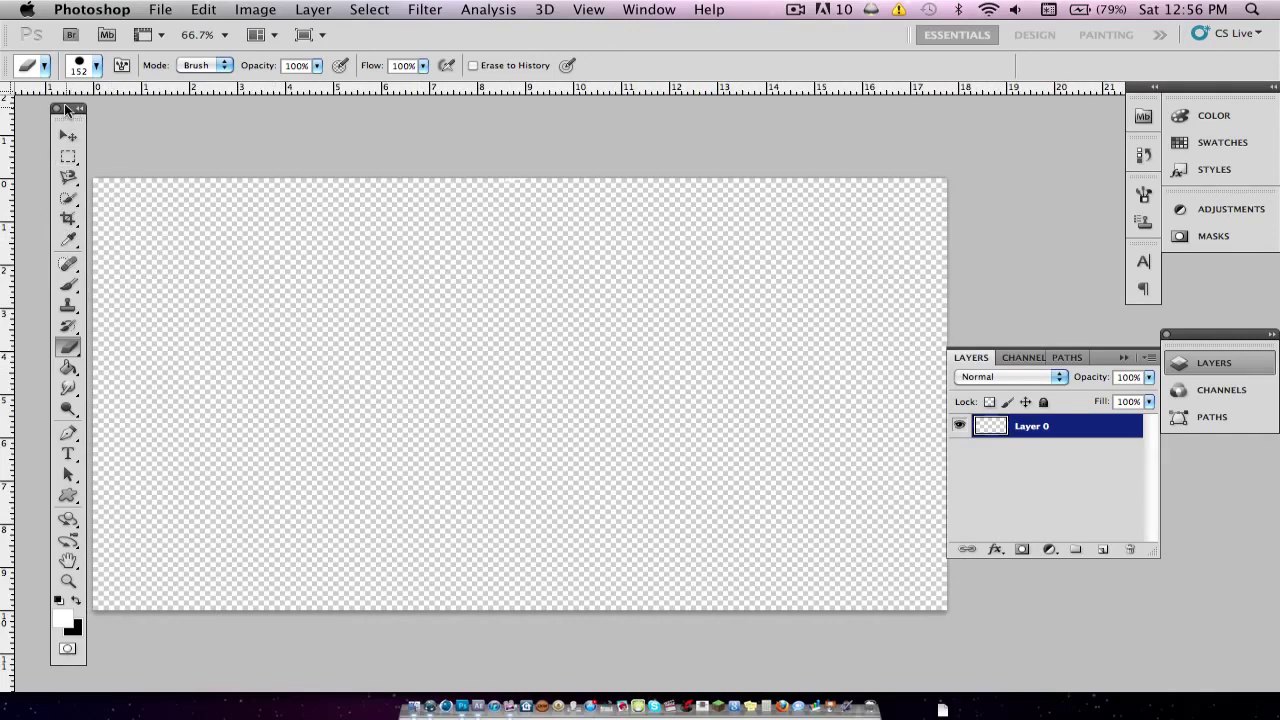
Draw a roughly square marquee selection in the middle of the canvas and fill it with white.
left_click_drag(65, 108, 29, 108)
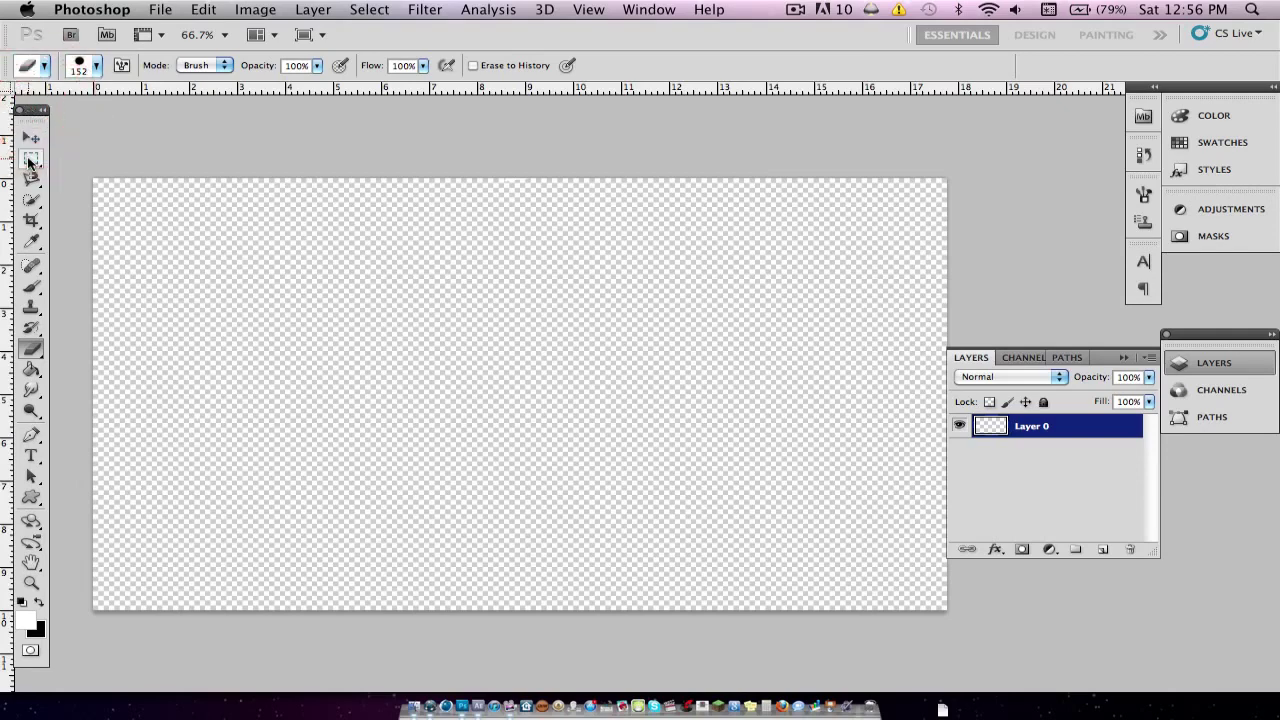
left_click(30, 160)
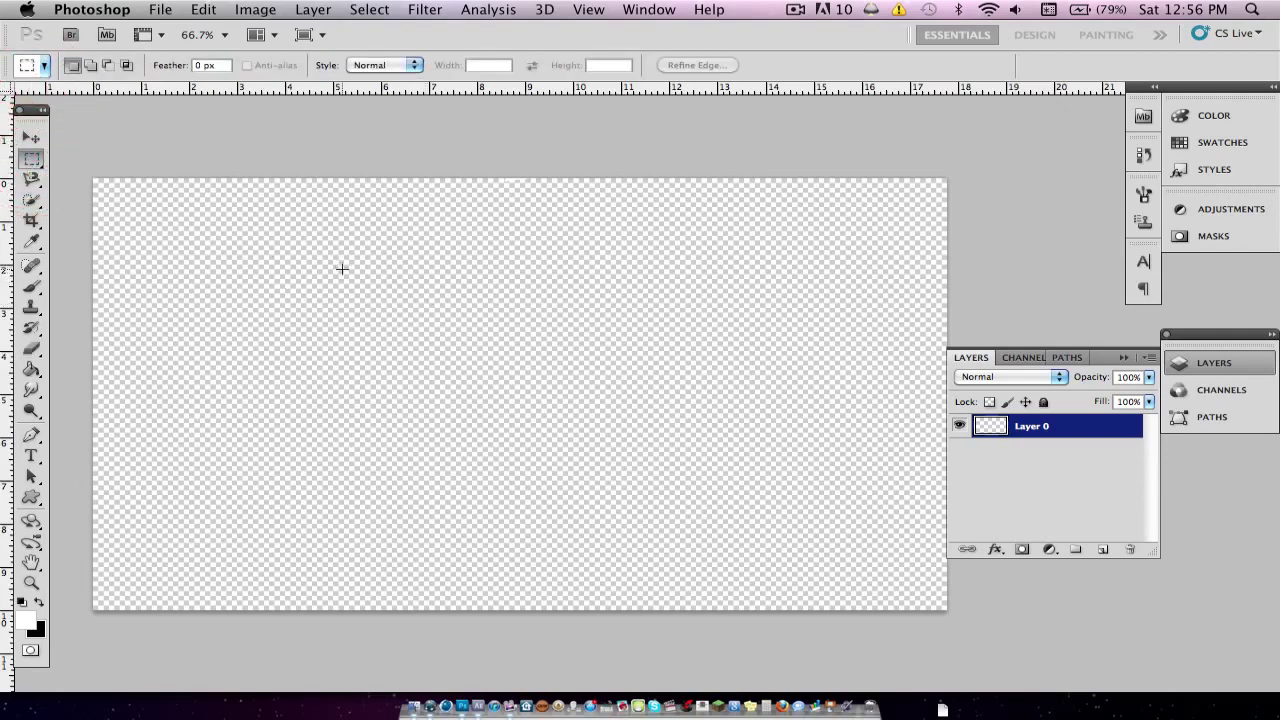
left_click_drag(341, 268, 837, 566)
left_click_drag(494, 400, 524, 376)
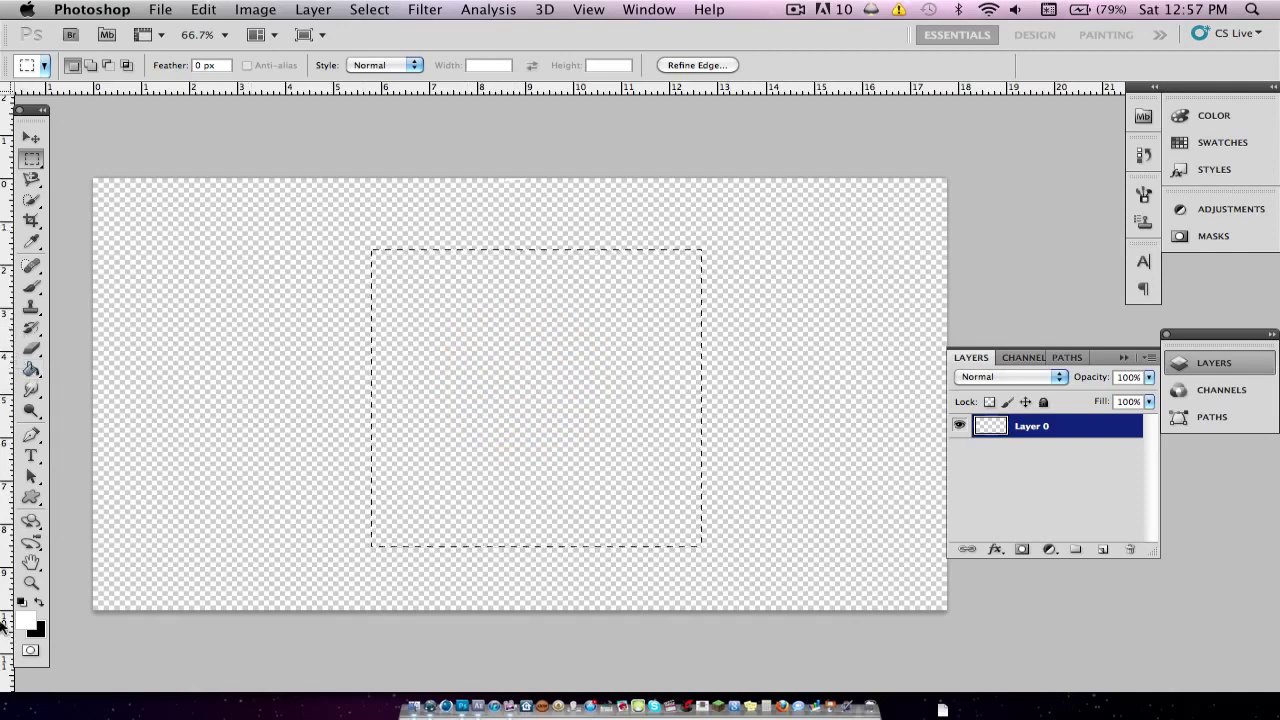
left_click(31, 371)
left_click(548, 352)
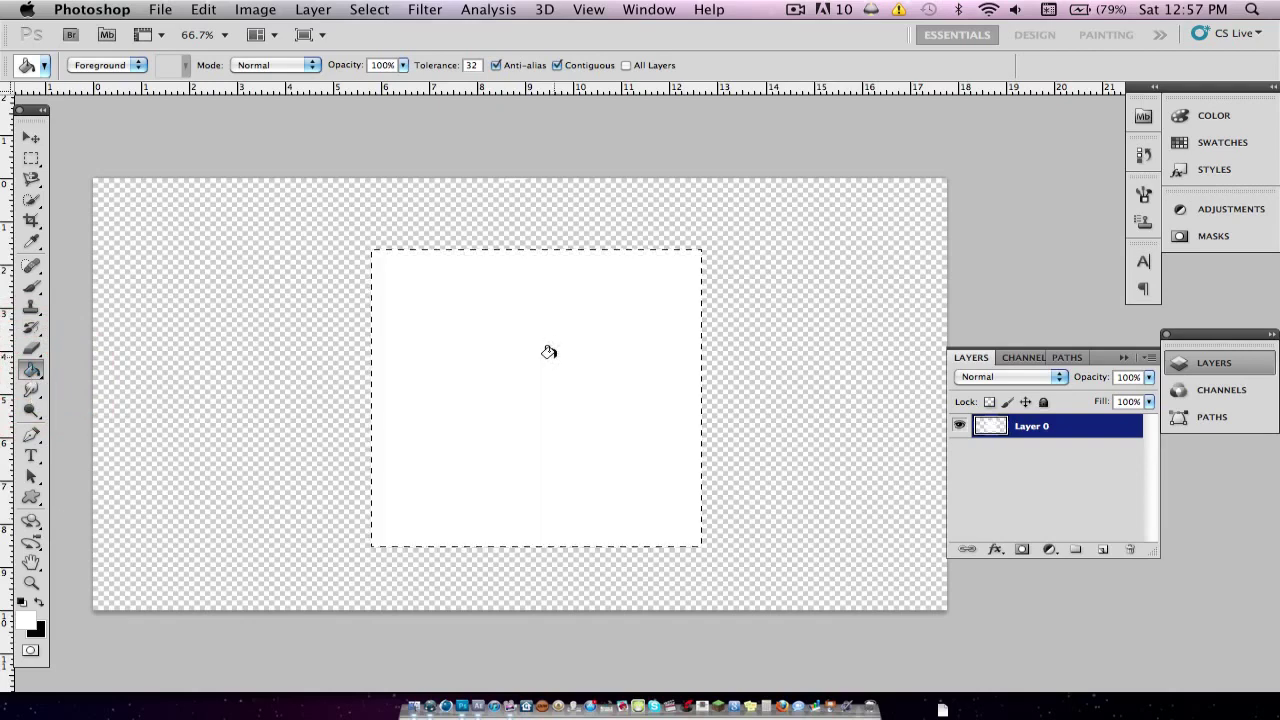
Select a slightly smaller square inside the white square and erase its contents, leaving a thin white frame with nothing selected.
left_click(31, 287)
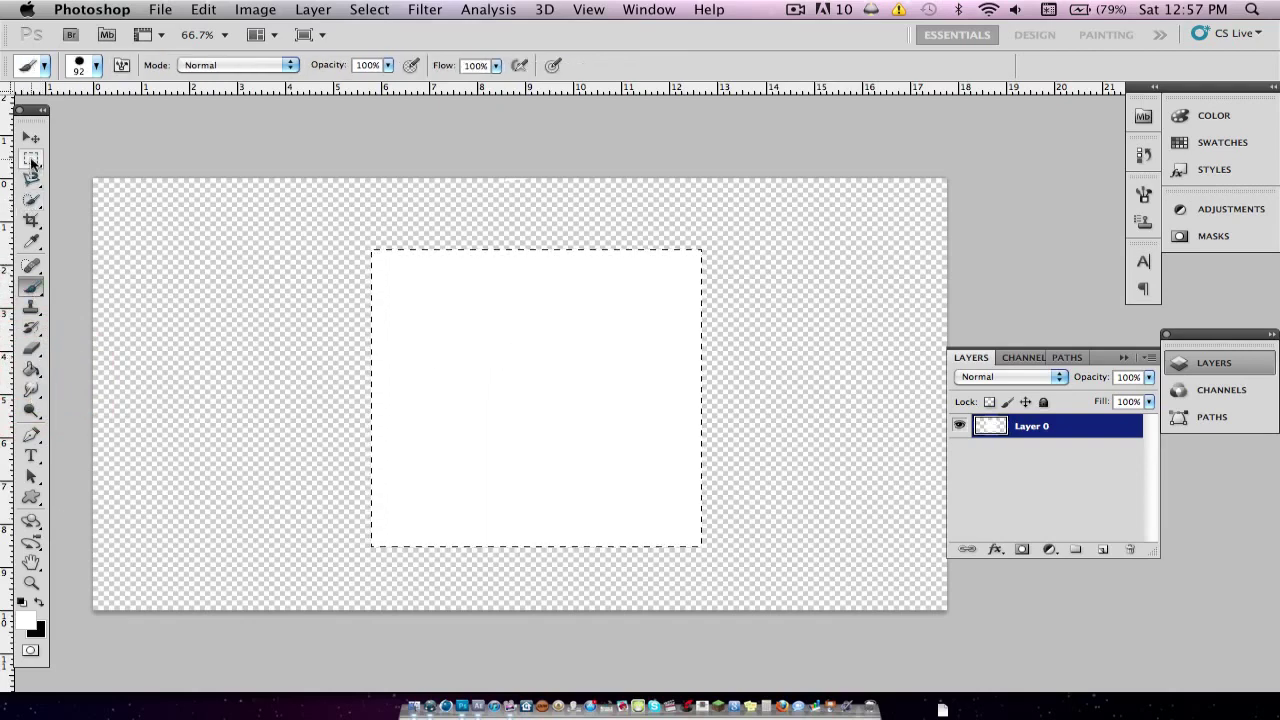
left_click(31, 160)
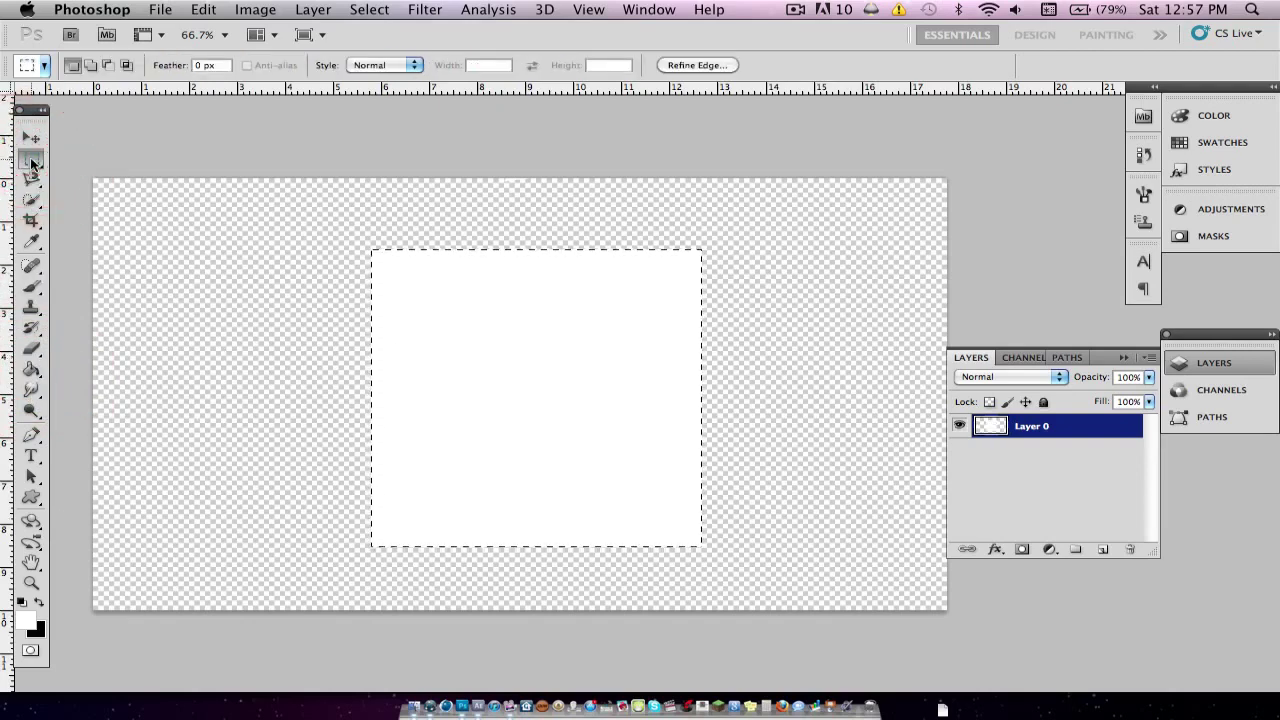
key("super+d")
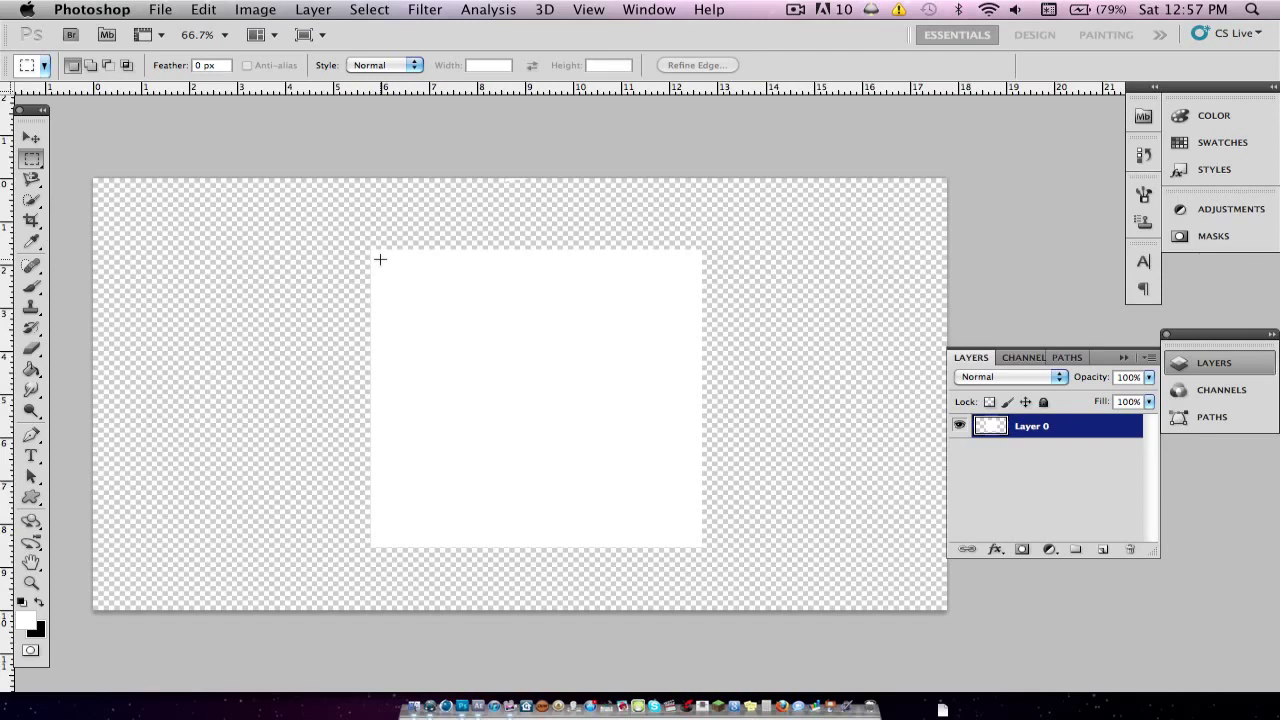
left_click_drag(492, 283, 562, 306)
left_click_drag(753, 373, 935, 540)
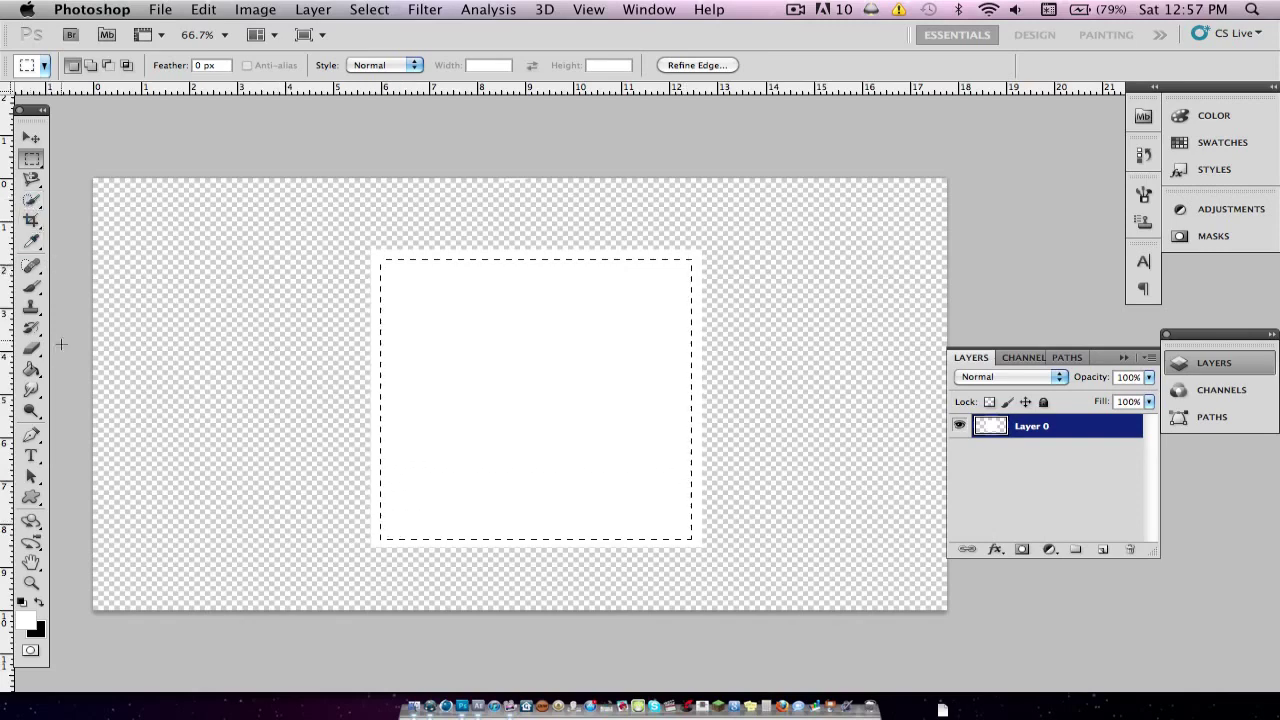
left_click(29, 349)
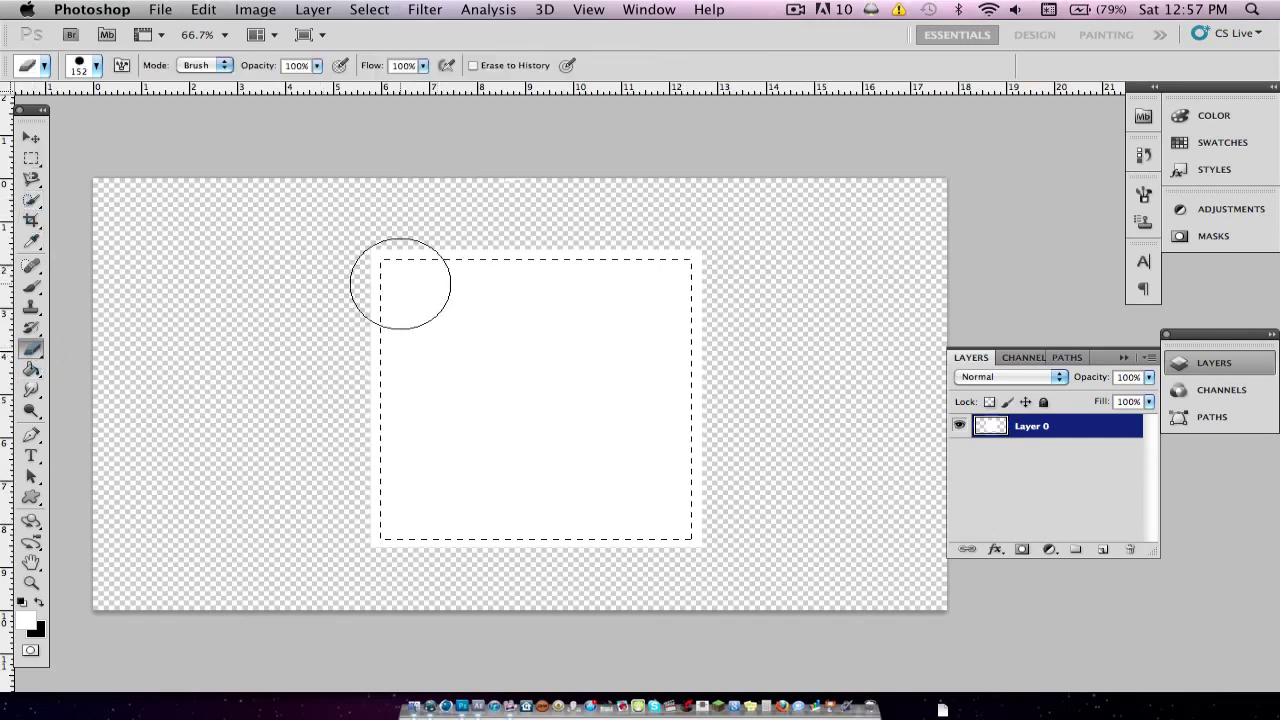
mouse_move(415, 283)
left_mouse_down()
mouse_move(609, 277)
mouse_move(652, 311)
mouse_move(623, 326)
mouse_move(660, 364)
mouse_move(656, 513)
mouse_move(626, 590)
mouse_move(501, 495)
mouse_move(616, 510)
mouse_move(522, 408)
mouse_move(591, 431)
mouse_move(414, 168)
mouse_move(665, 393)
mouse_move(250, 305)
mouse_move(446, 537)
mouse_move(438, 401)
mouse_move(385, 420)
mouse_move(463, 473)
mouse_move(396, 513)
left_mouse_up()
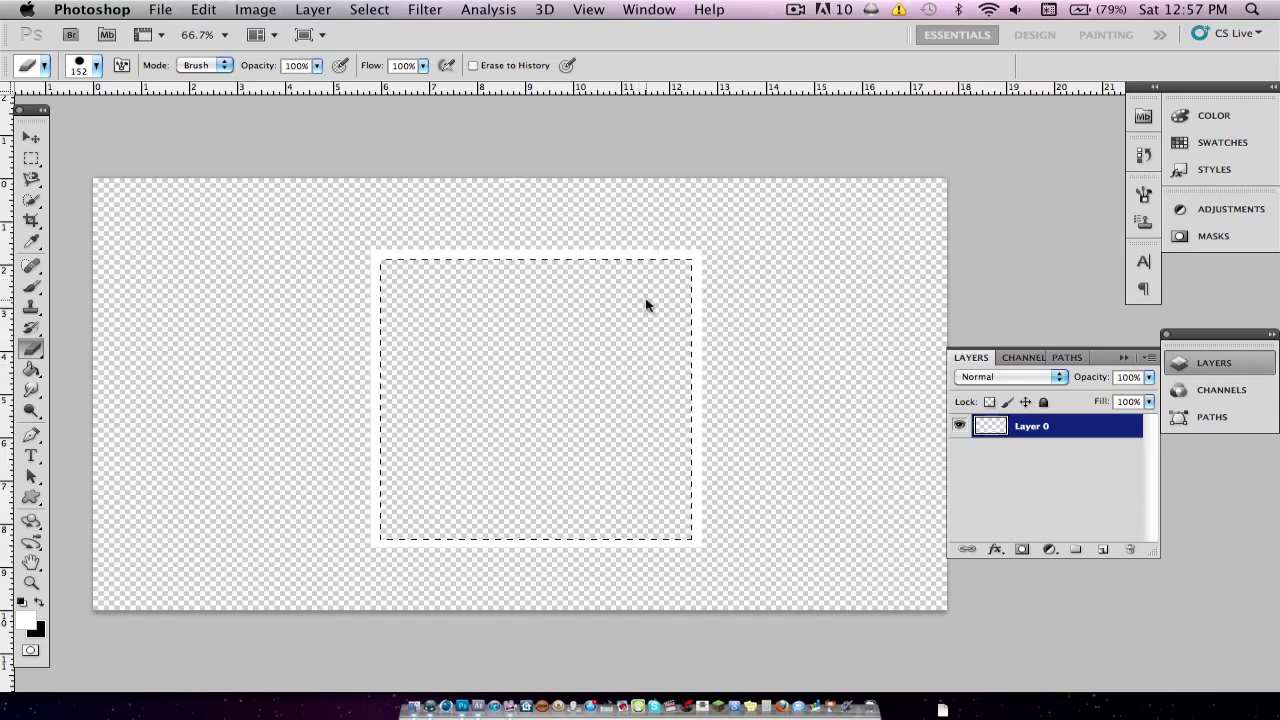
key("super+d")
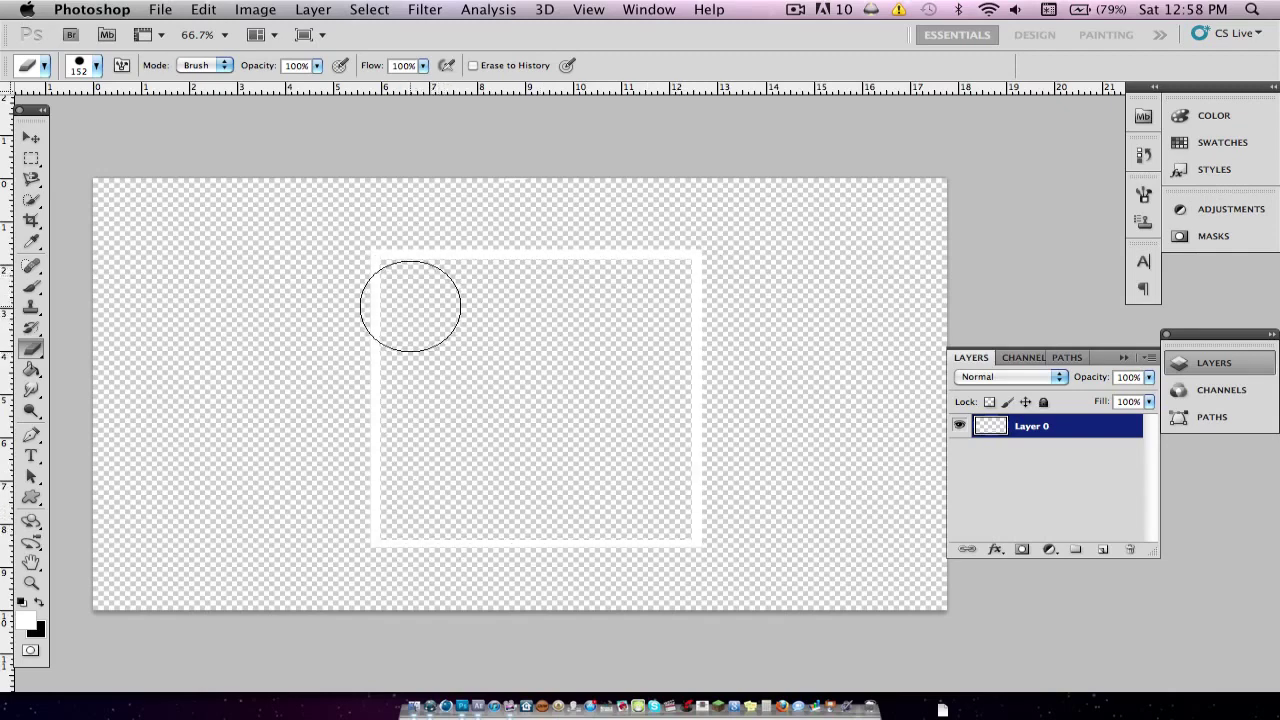
Check the reference video in RockMelt, and in Photoshop add the text "System Power Levels" inside the frame near its upper edge.
left_click(430, 703)
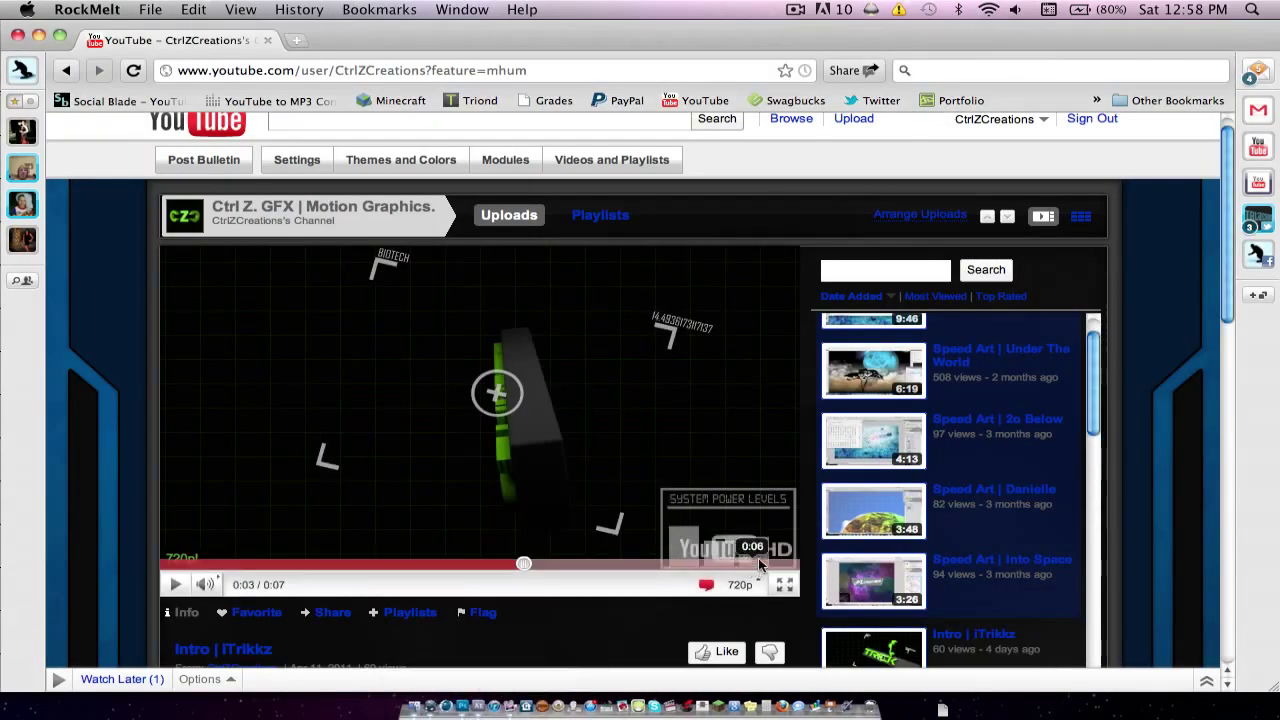
left_click(463, 703)
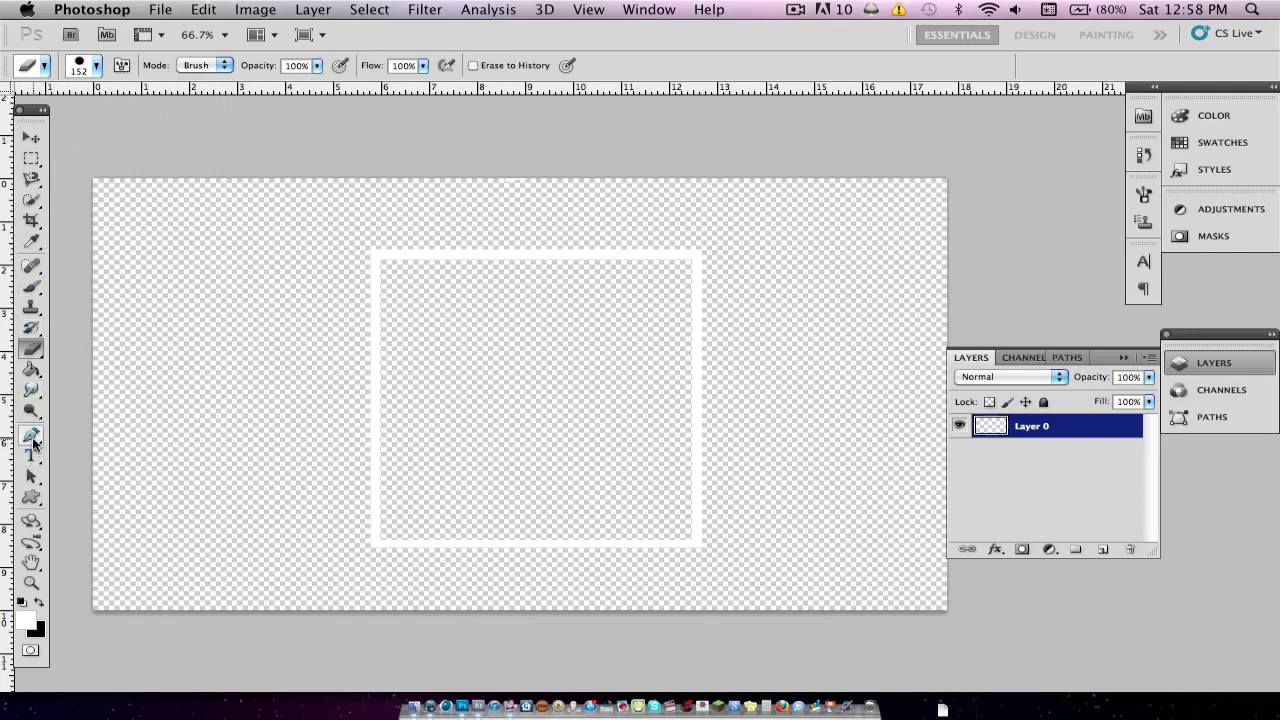
left_click(33, 457)
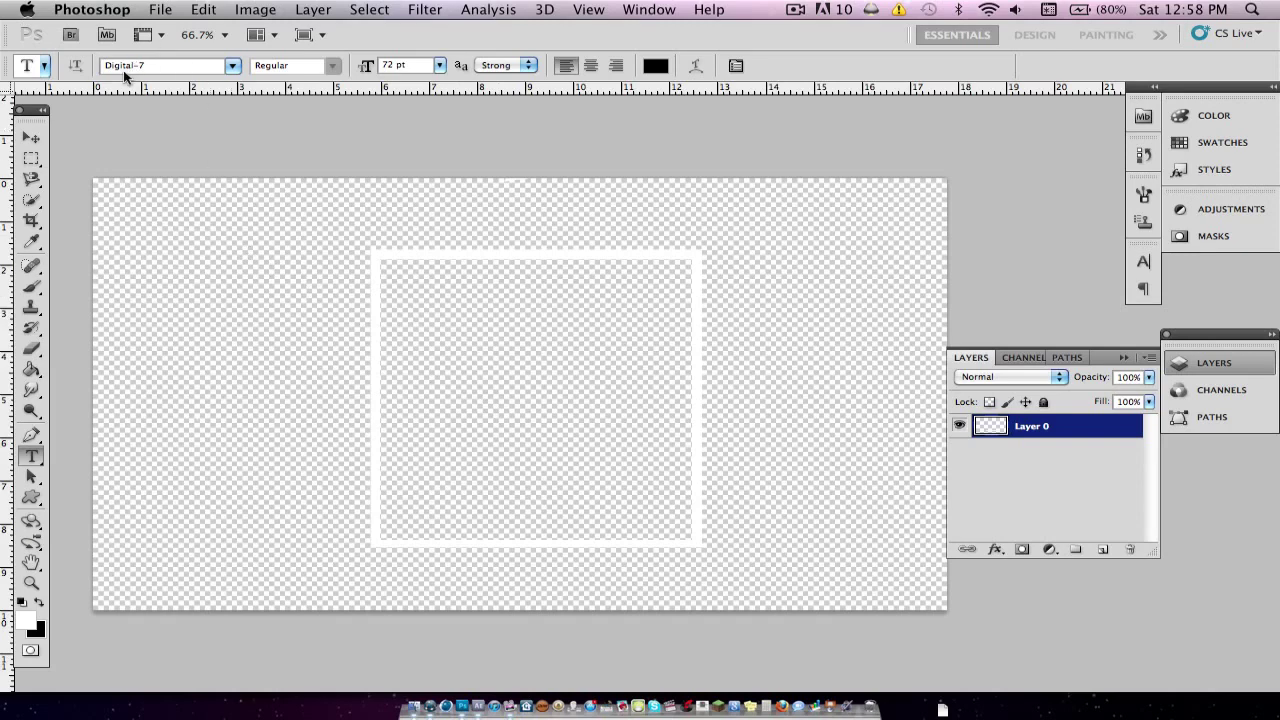
left_click(426, 294)
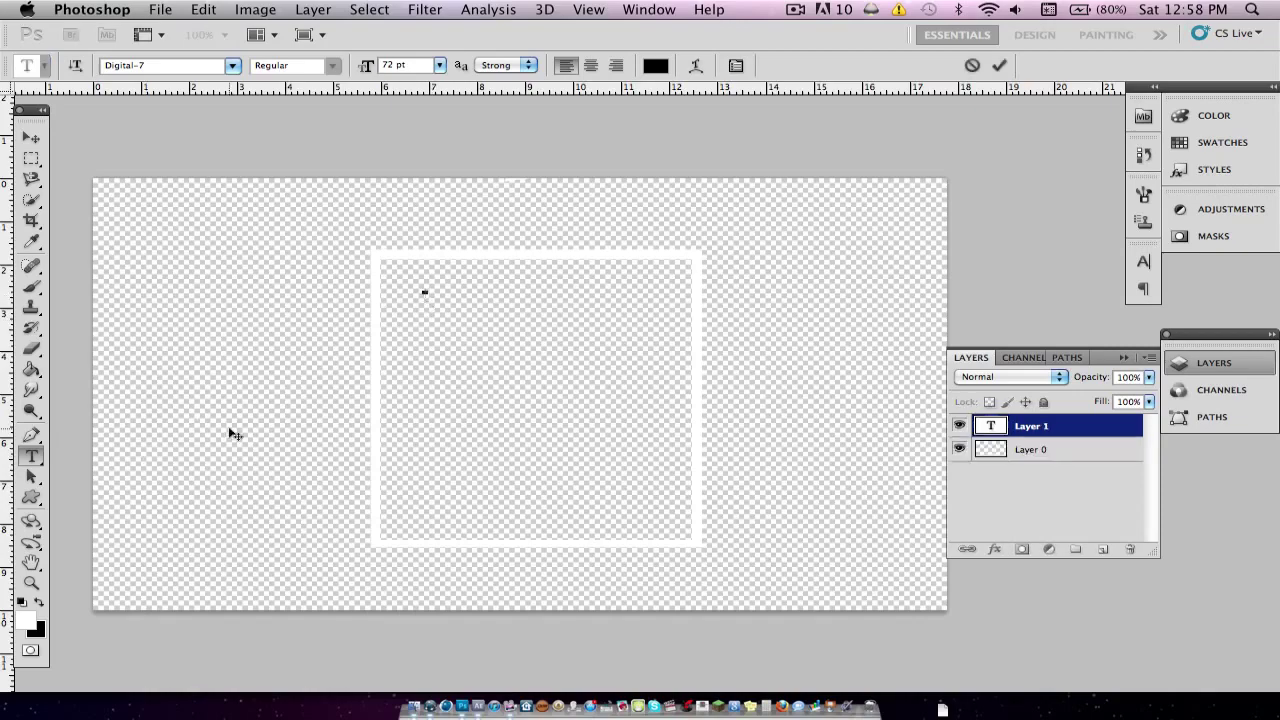
type("System")
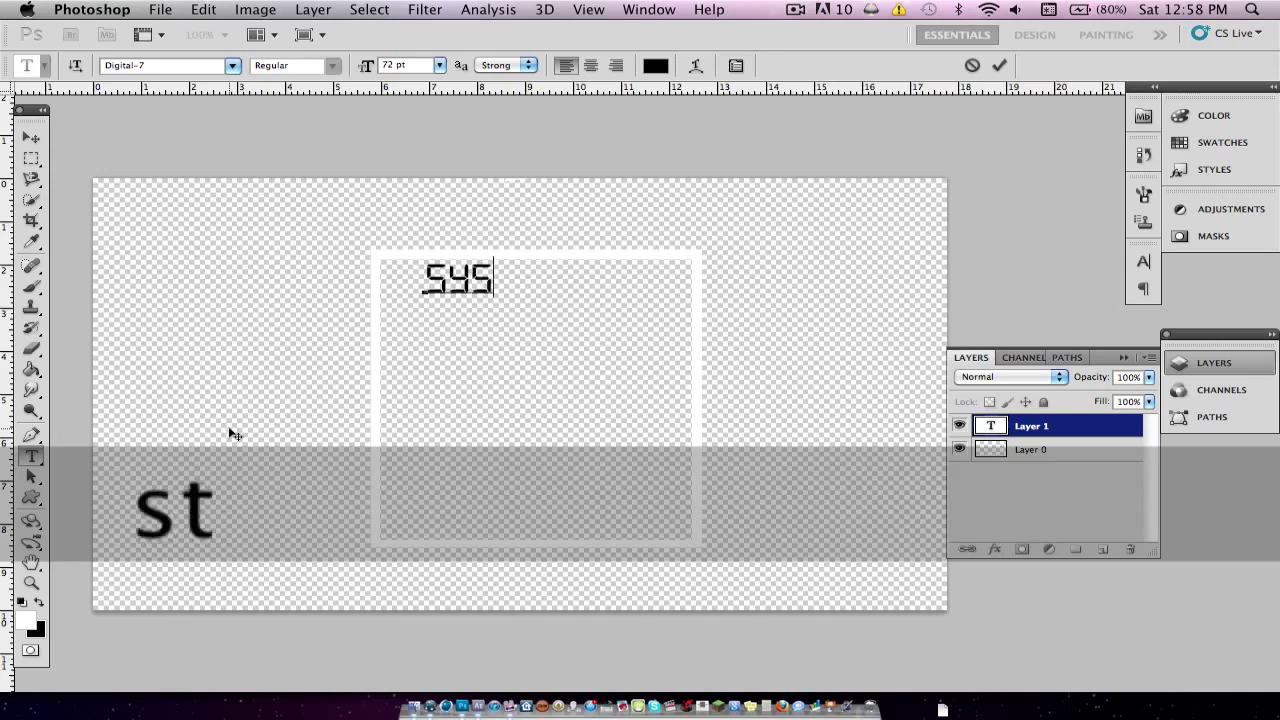
type(" Power")
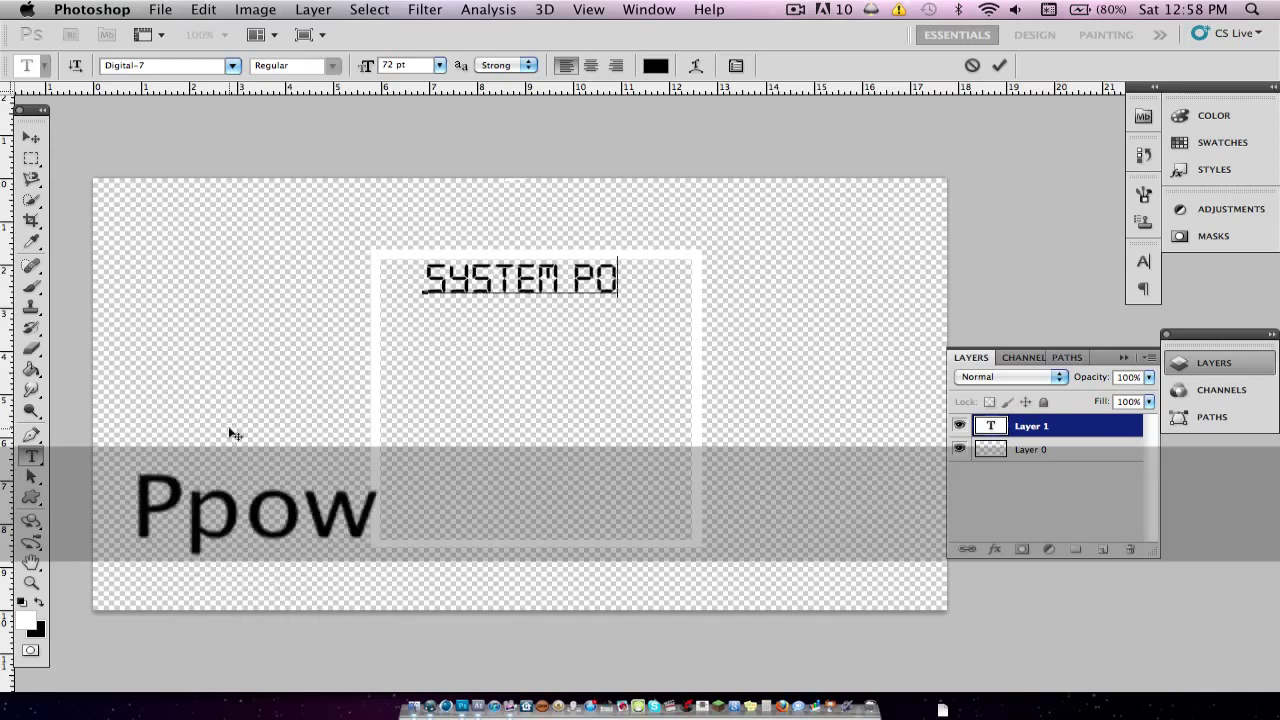
type(" Levels")
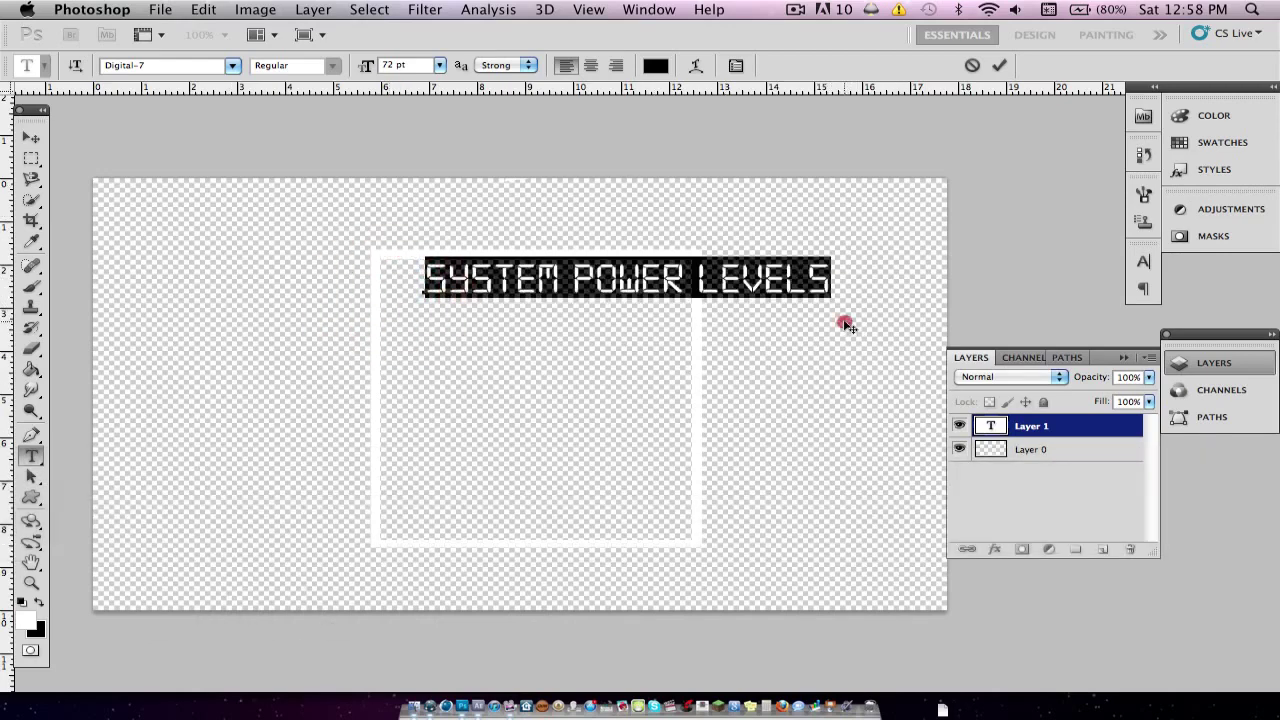
Reduce the System Power Levels text to 48 pt and move it to fit within the frame just below its upper edge.
left_click_drag(845, 324, 740, 334)
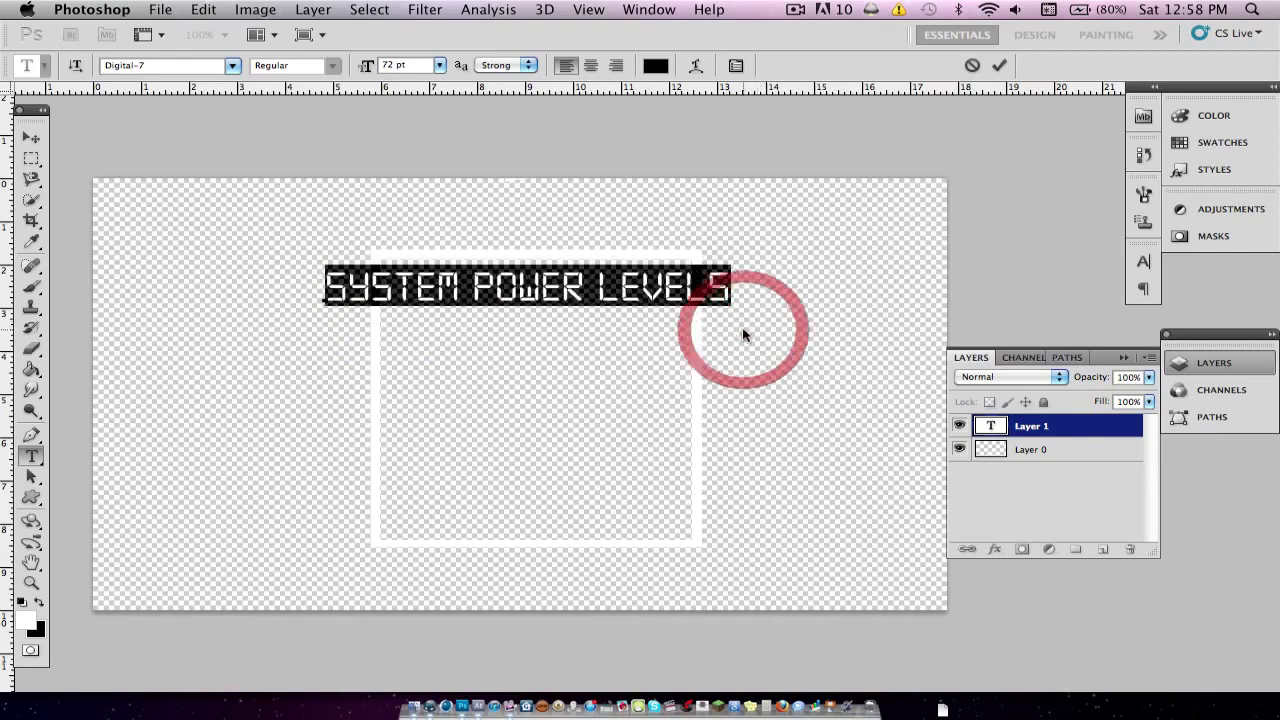
left_click(436, 66)
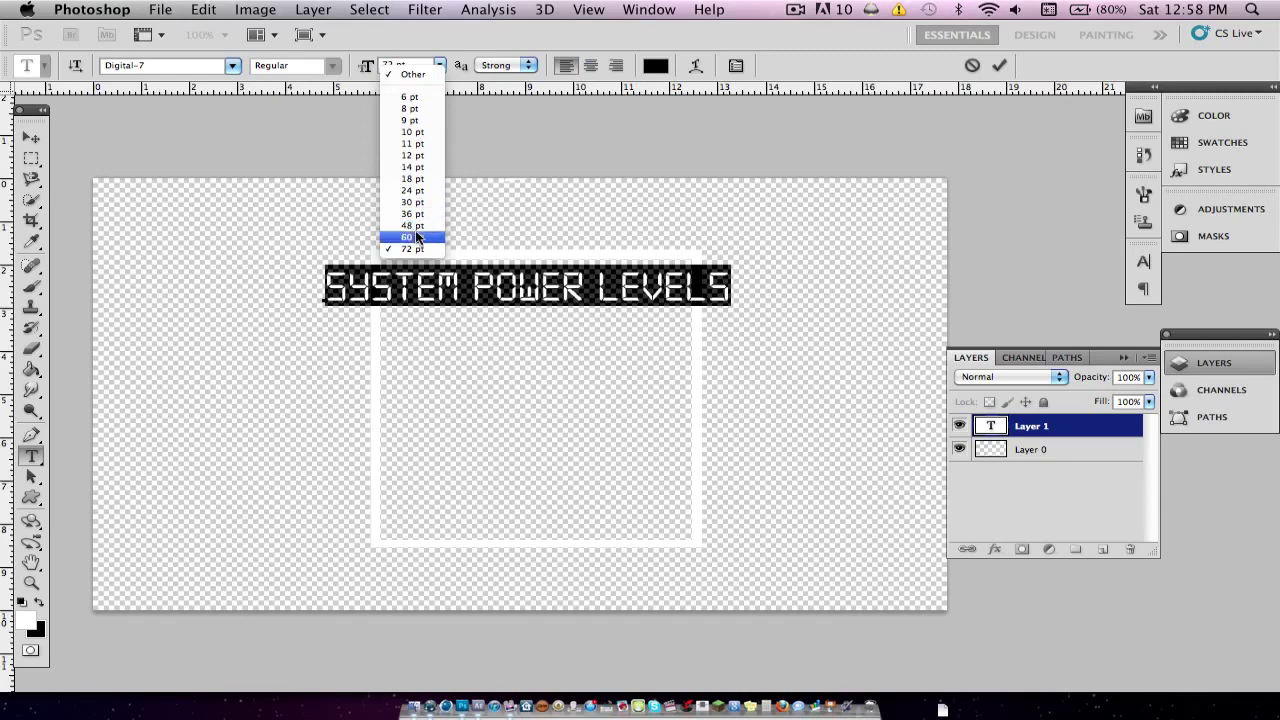
left_click(417, 237)
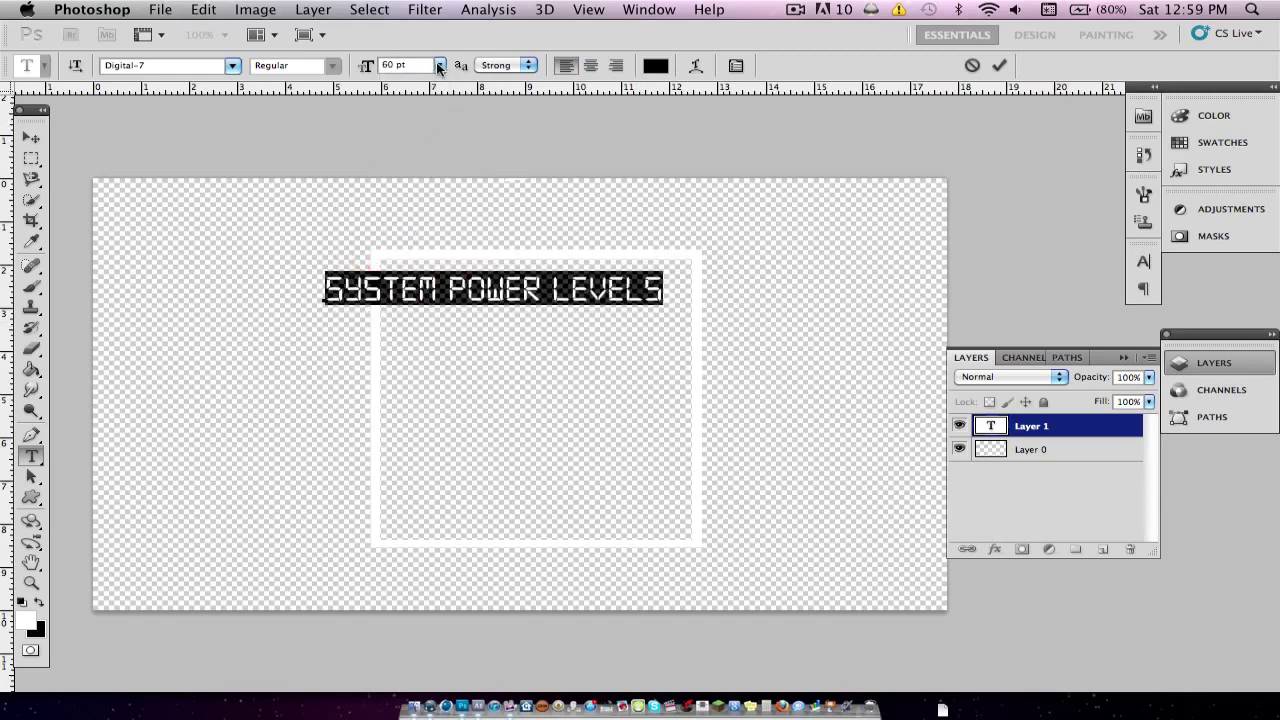
left_click(438, 66)
left_click(438, 216)
left_click_drag(530, 338, 605, 325)
key("ctrl+shift+Right")
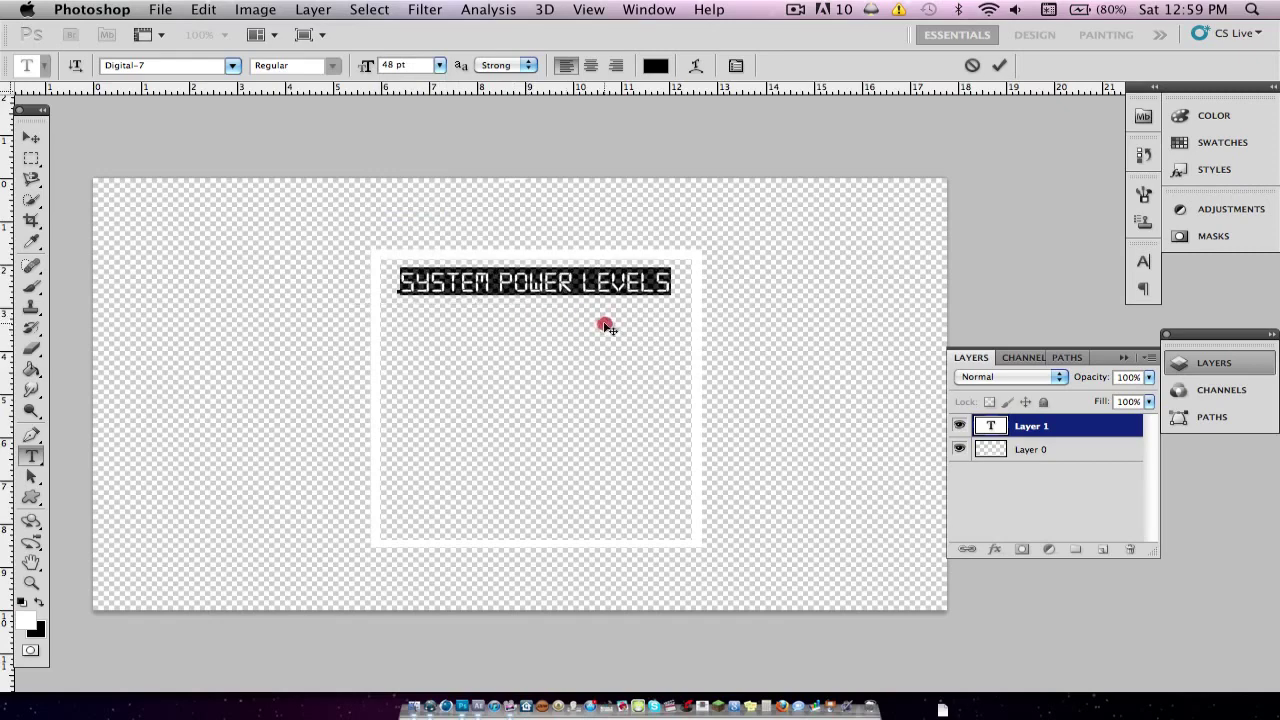
Nudge the System Power Levels title slightly upward and set its text color to near-white, fdfbfb.
key("ctrl+Down")
key("Down")
left_click(605, 325)
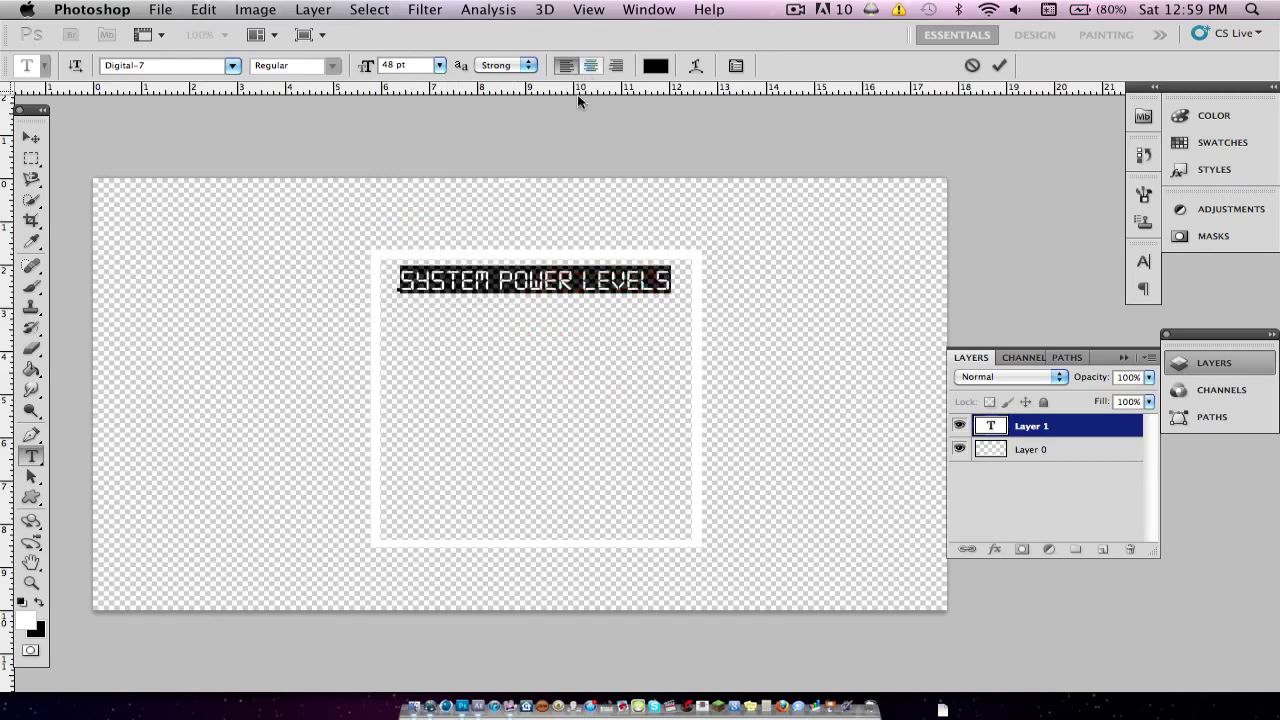
left_click(655, 65)
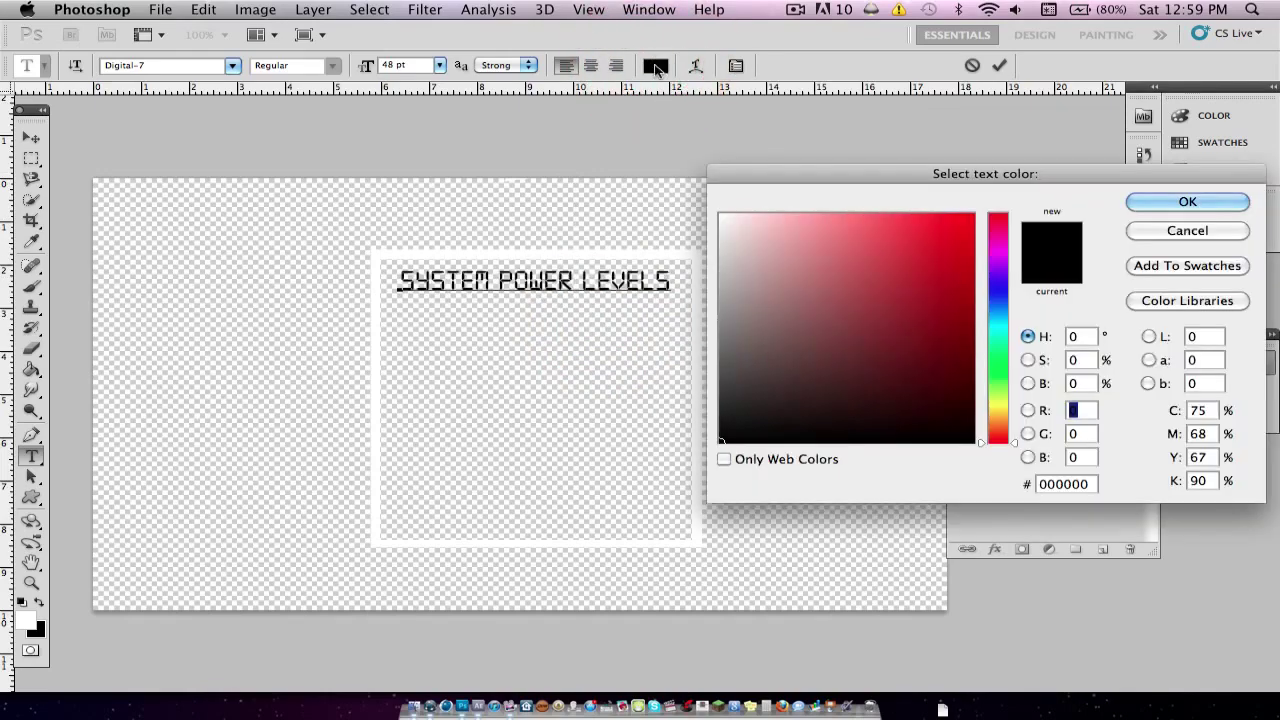
left_click(721, 215)
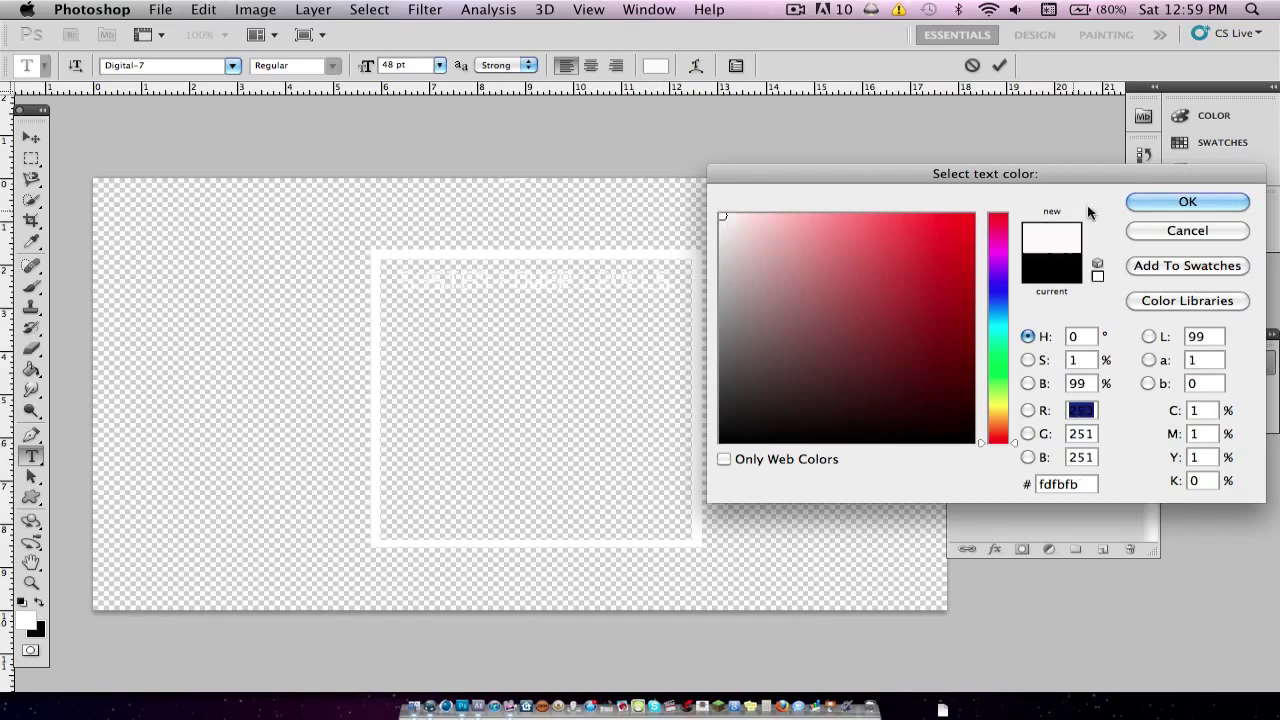
left_click(1147, 202)
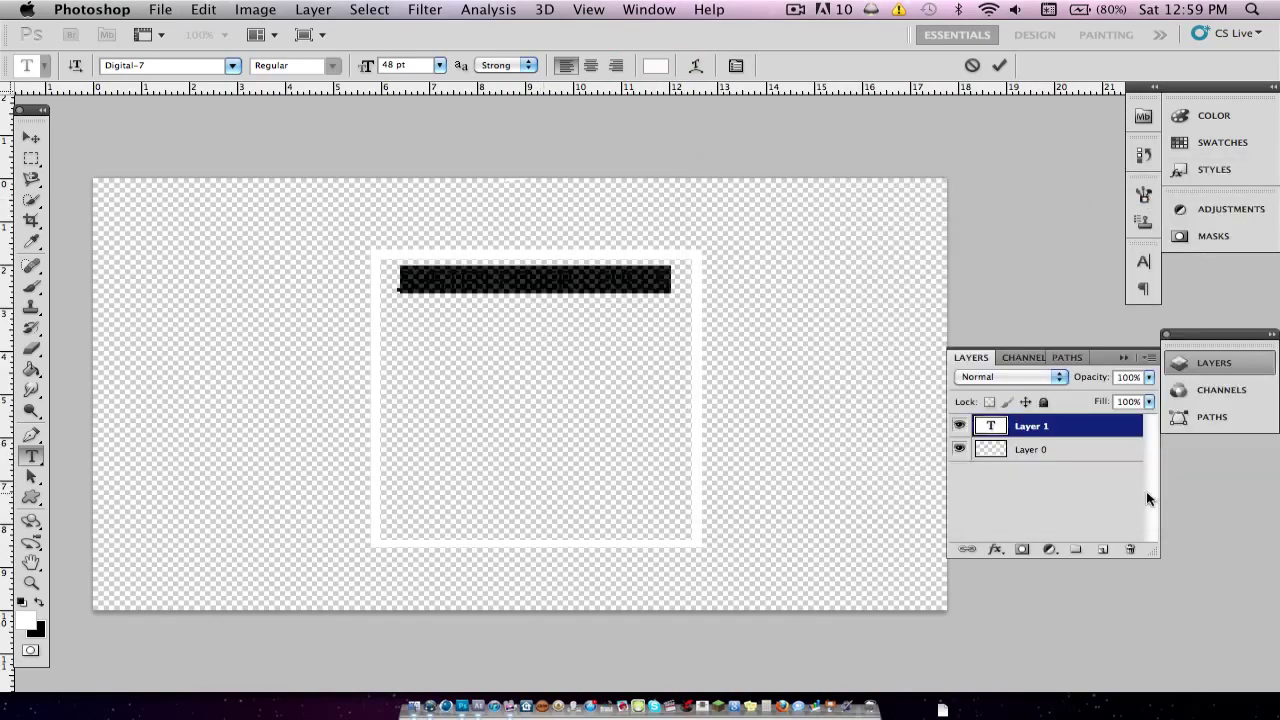
left_click(31, 138)
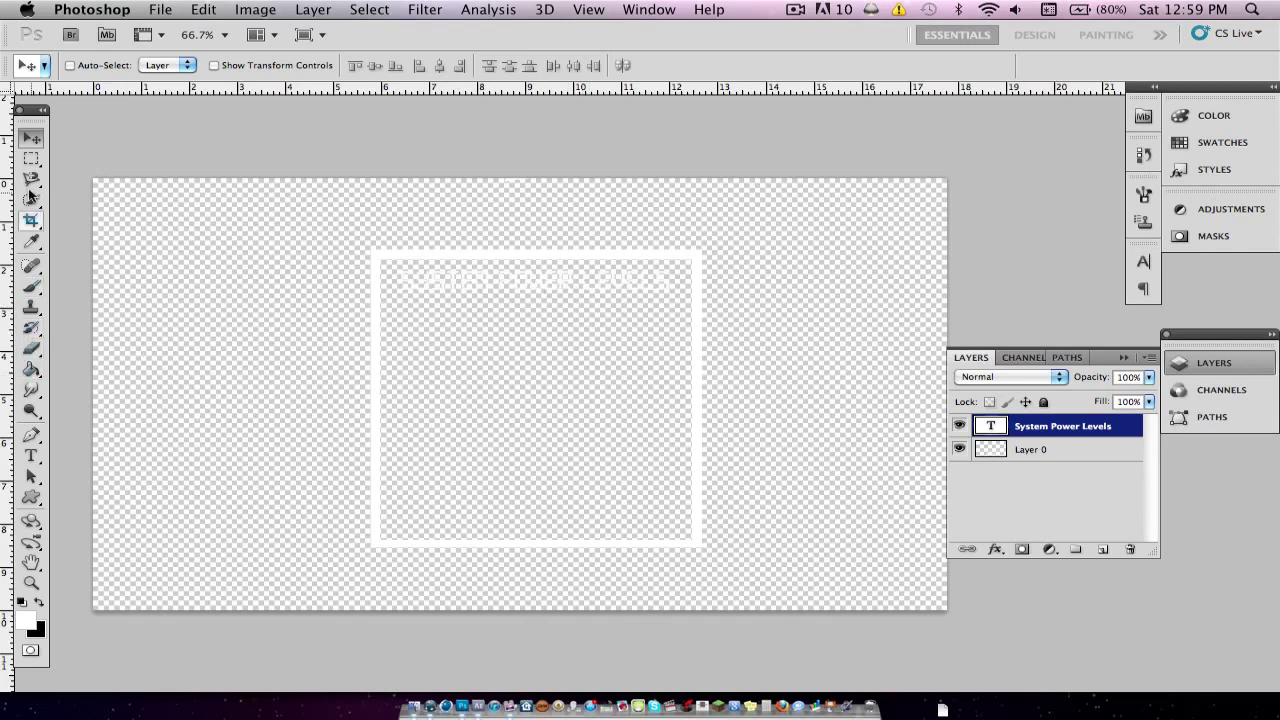
Marquee-select a thin horizontal strip just below the title and rasterize the title's text layer.
left_click(32, 159)
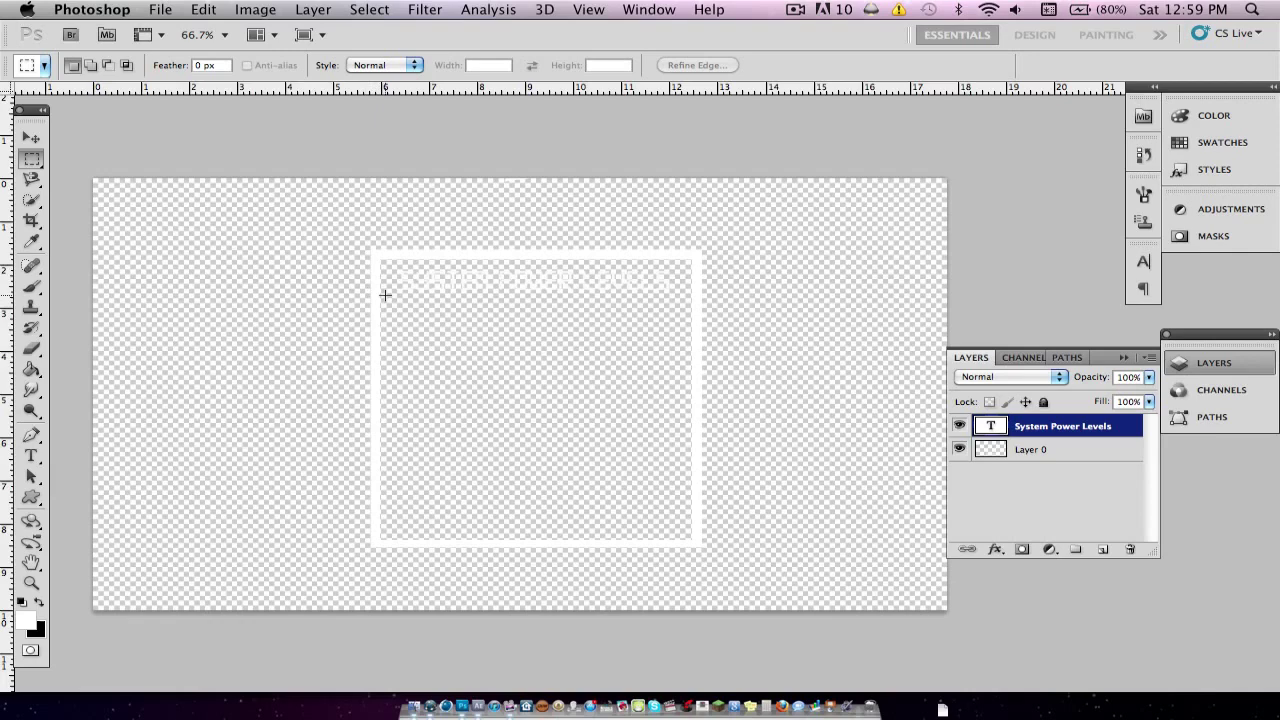
left_click_drag(424, 295, 622, 296)
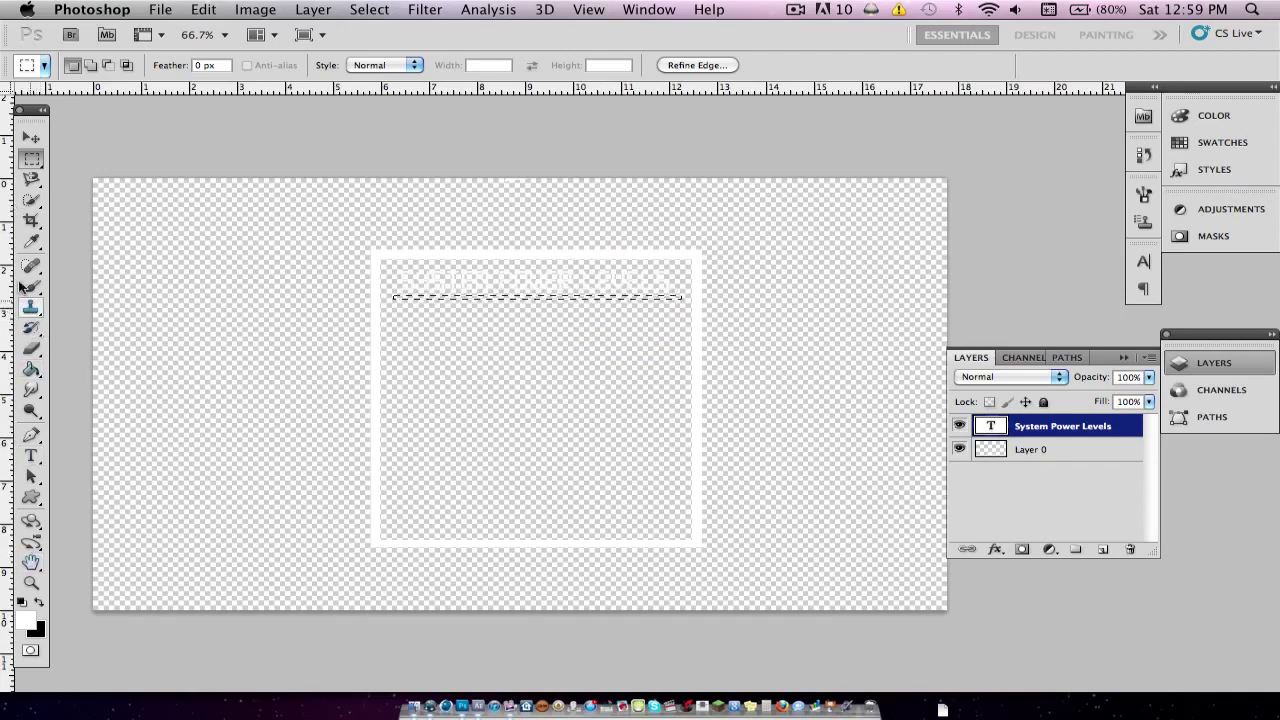
left_click(31, 370)
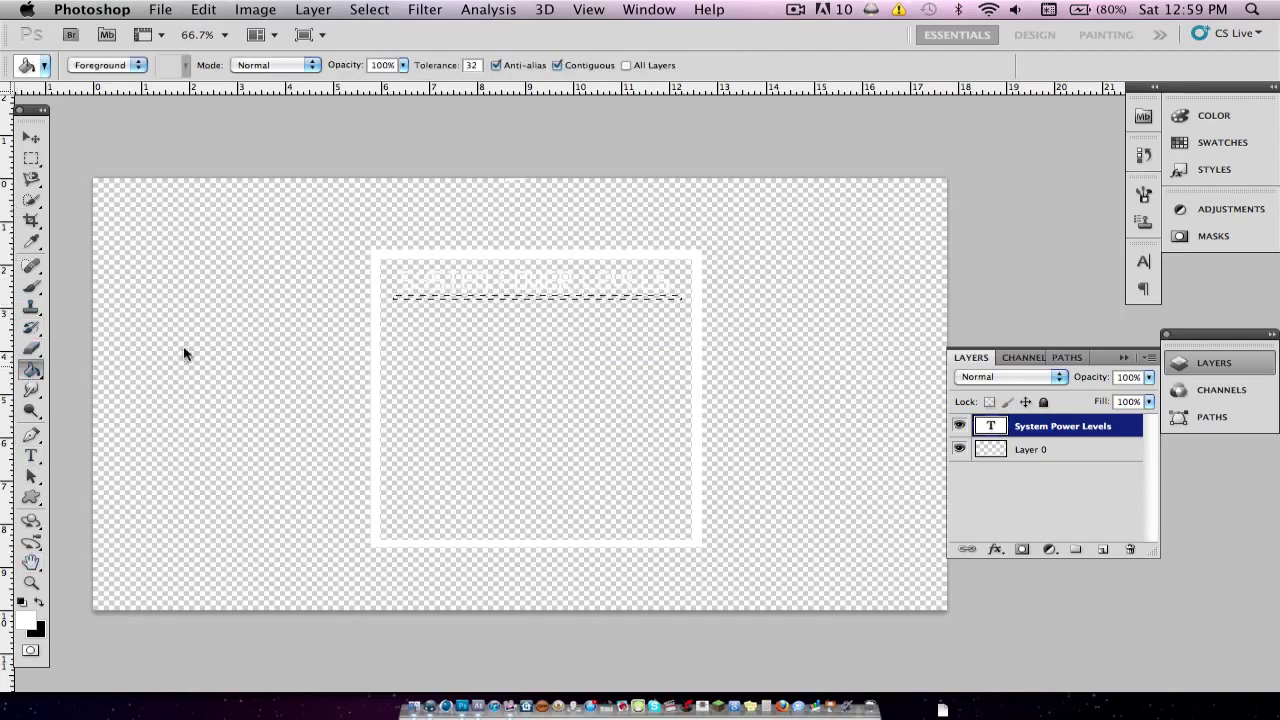
left_click(471, 303)
left_click(771, 272)
Fill the selected strip with white on a new layer to underline the title, and deselect it.
left_click(1101, 550)
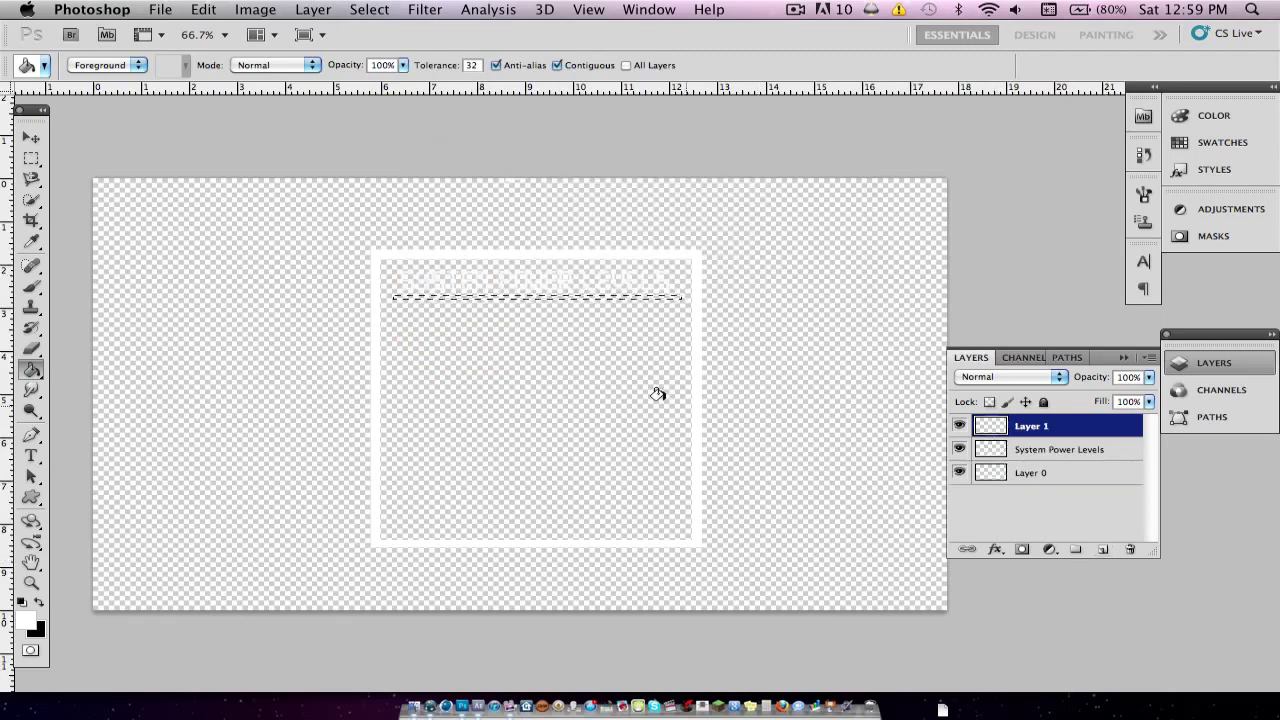
left_click(567, 297)
key("super+d")
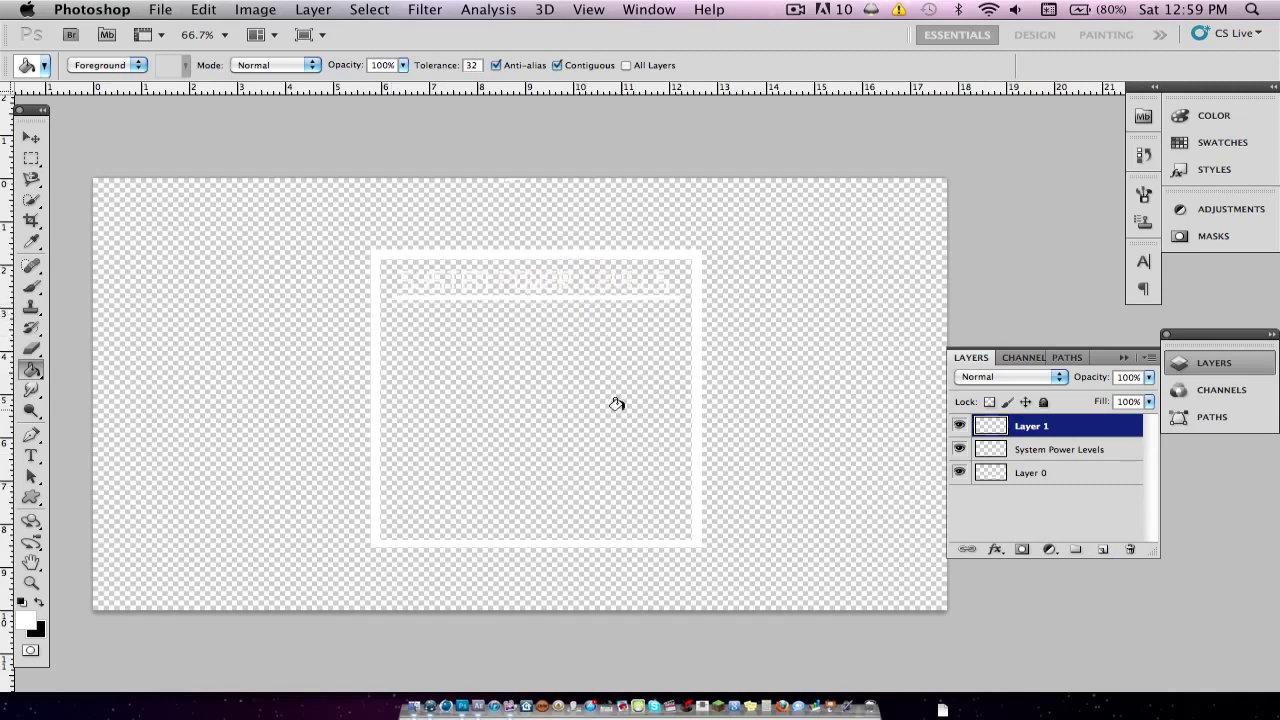
key("super+i")
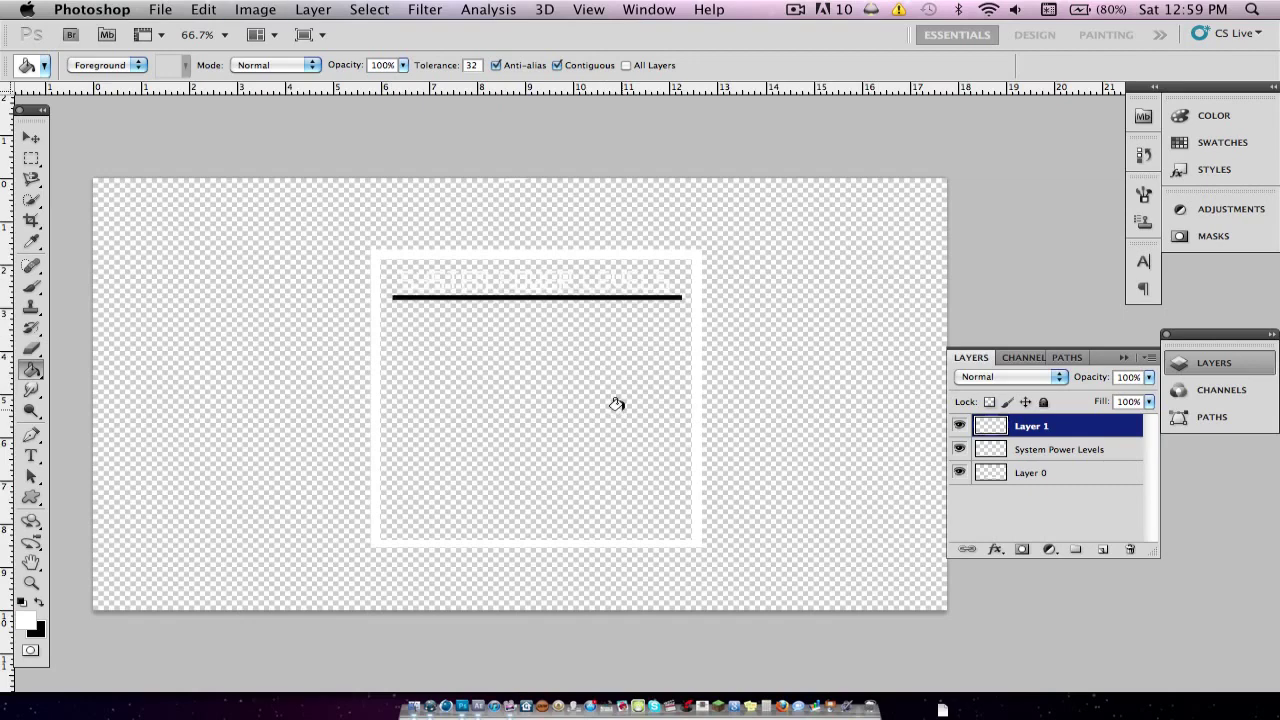
key("super+z")
left_click(1043, 527)
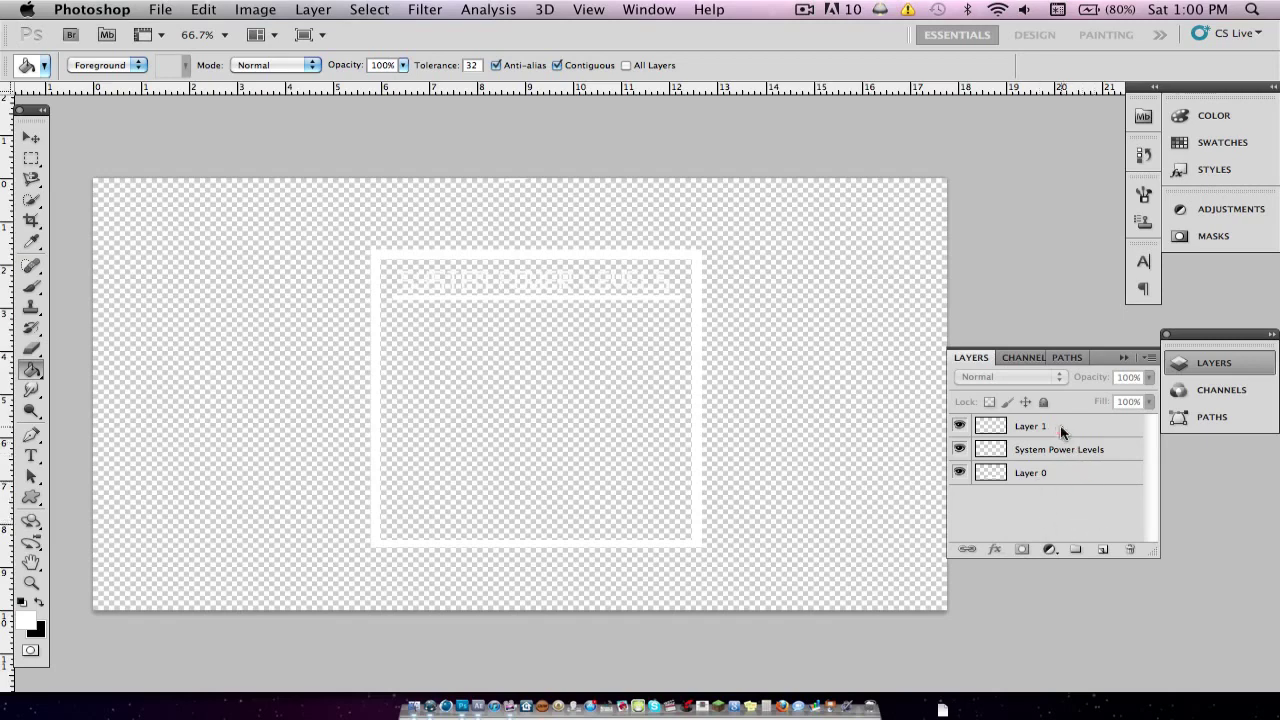
left_click(1048, 452)
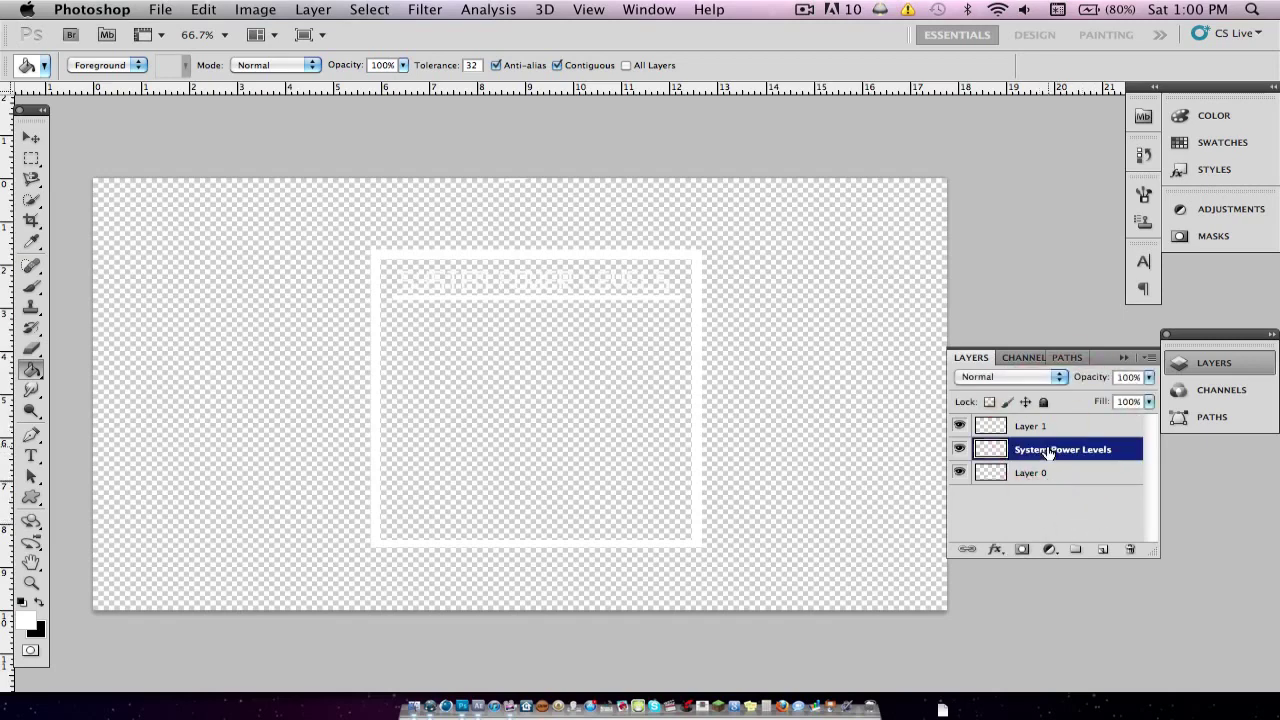
key("super+z")
key("super+z")
left_click(1035, 427)
key("super+z")
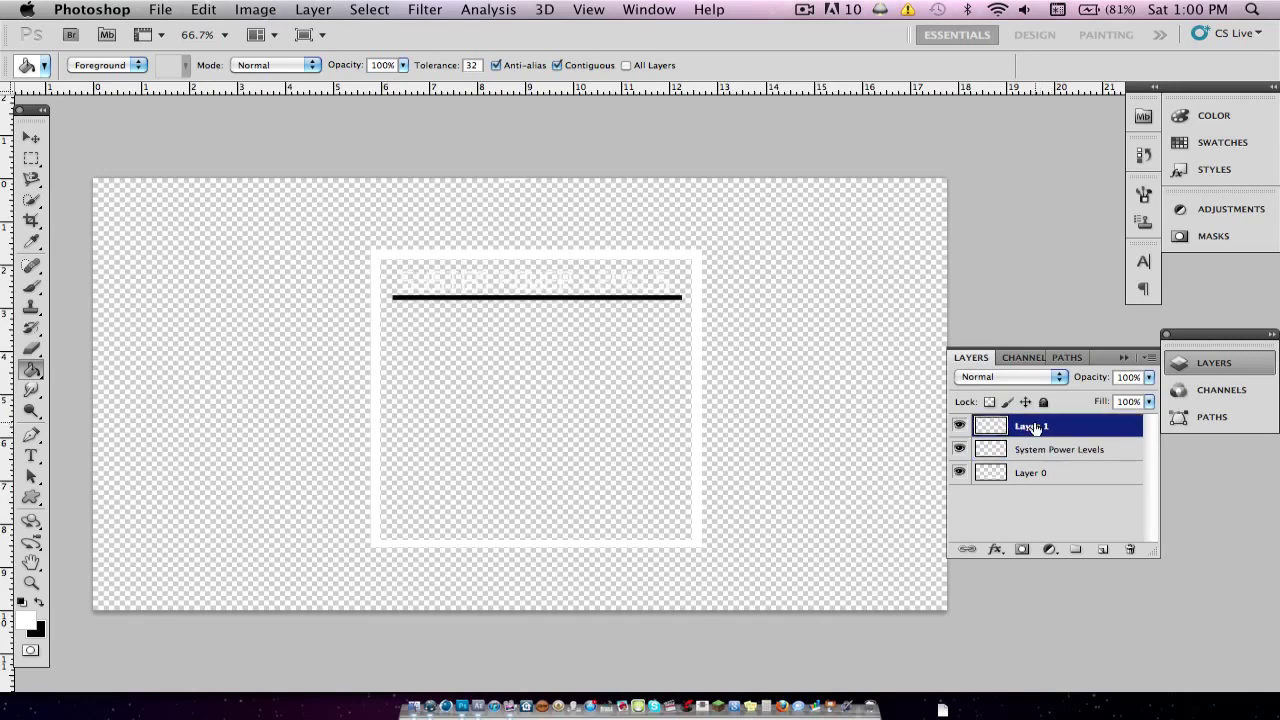
key("super+z")
left_click(1045, 483)
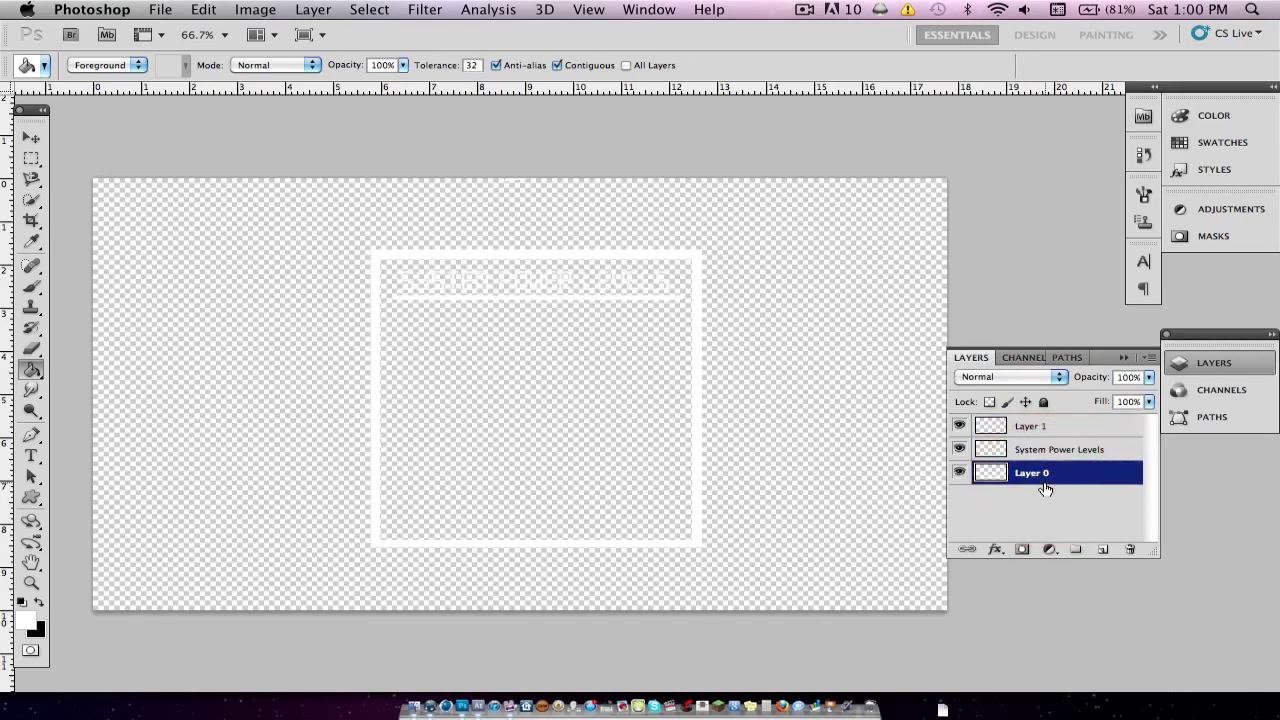
key("super+z")
key("super+z")
Merge the underline and title layers down into the frame's Layer 0 and invert the merged artwork back to white.
left_click(31, 348)
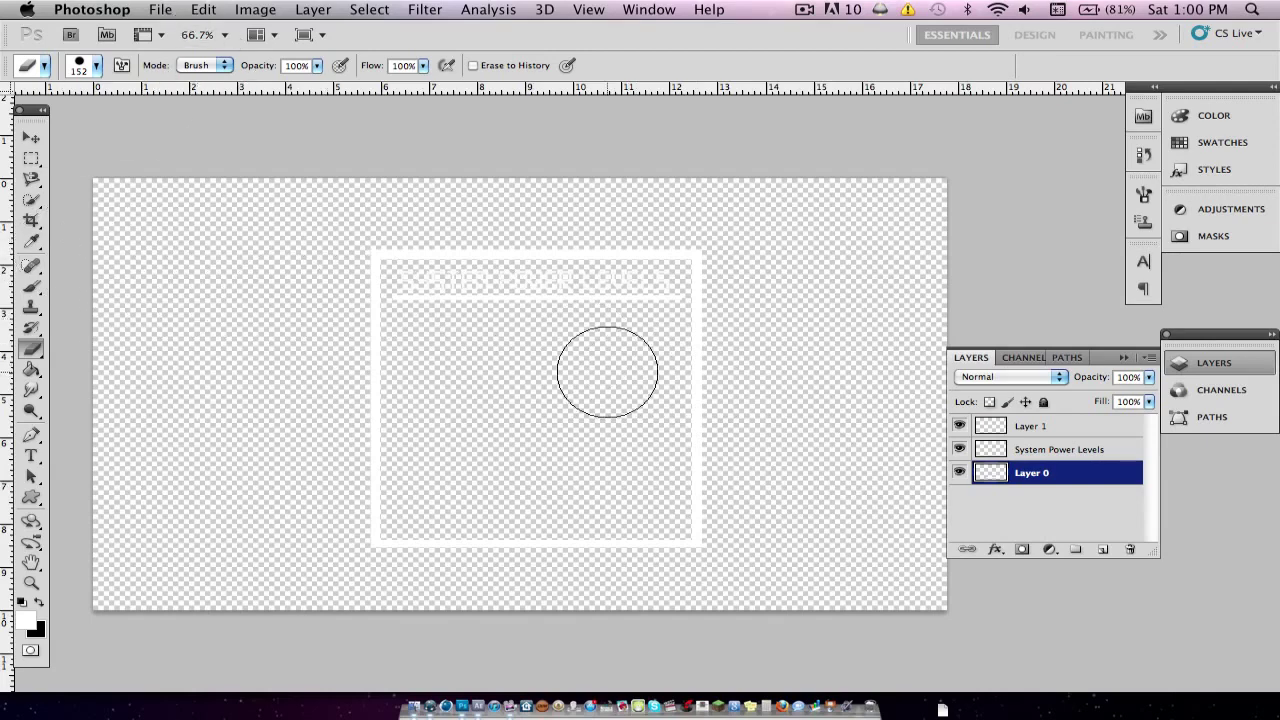
right_click(1040, 431)
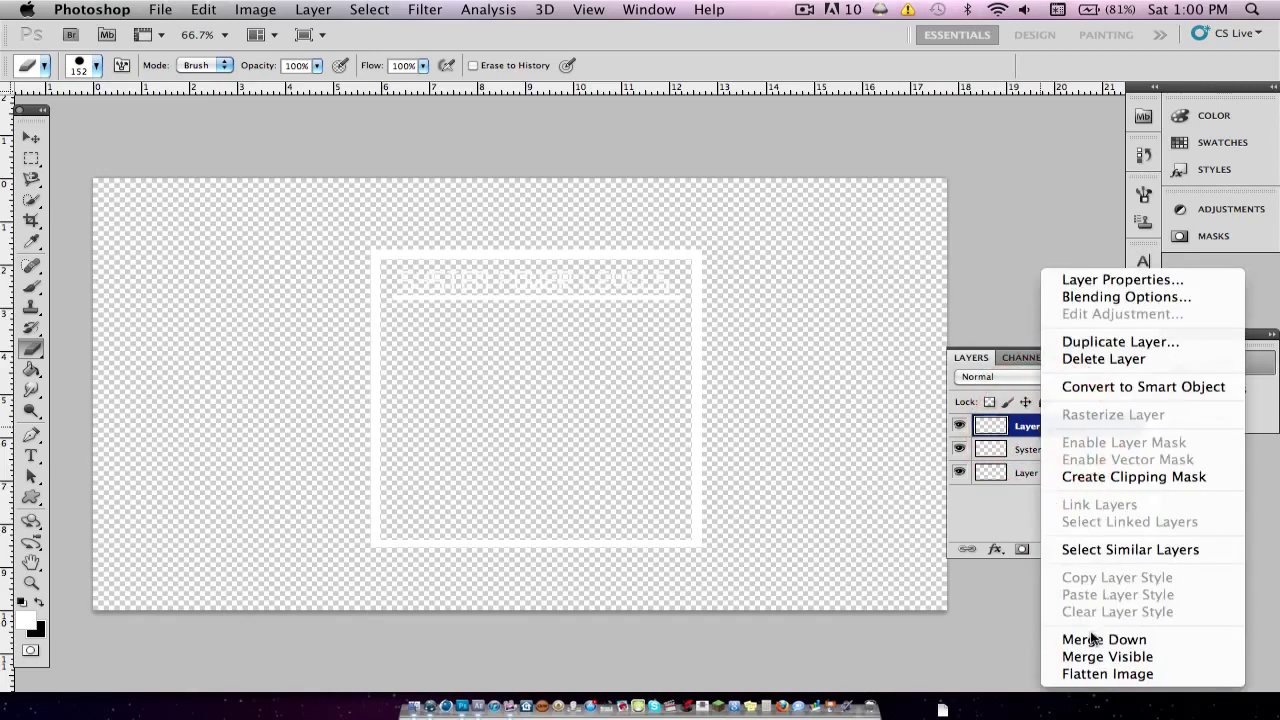
left_click(1092, 638)
right_click(1036, 432)
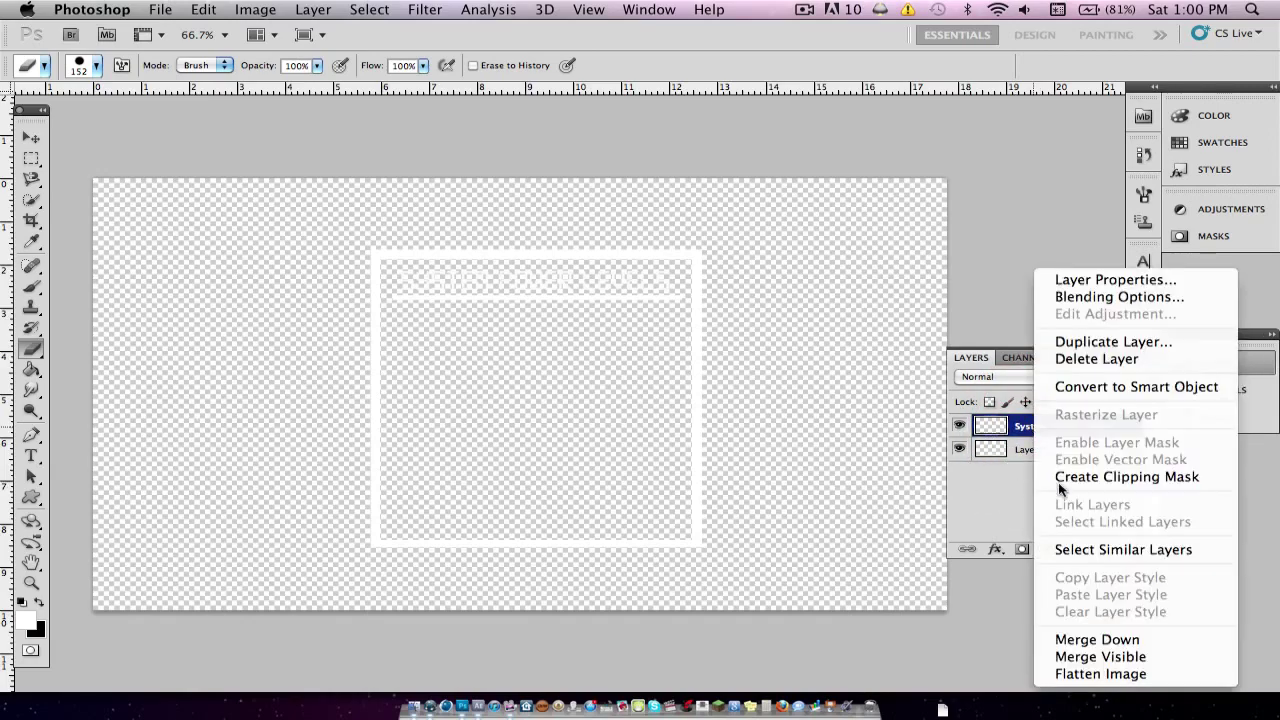
left_click(1100, 640)
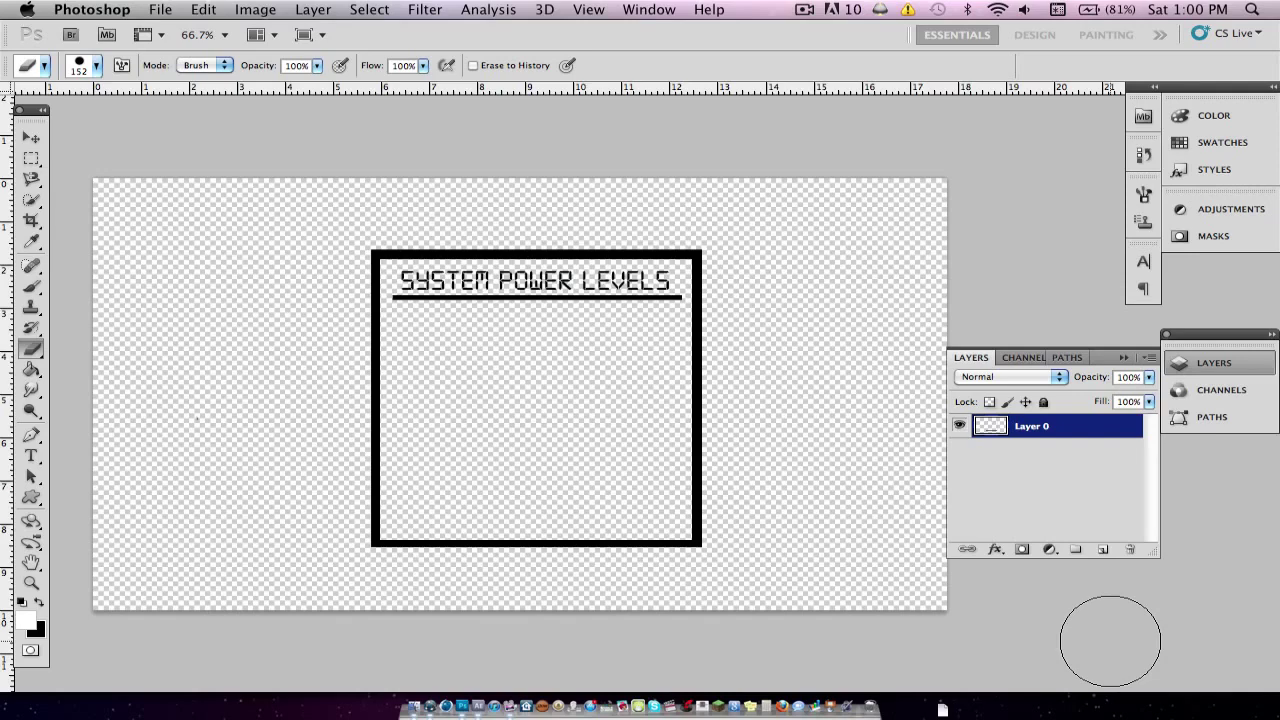
key("ctrl+i")
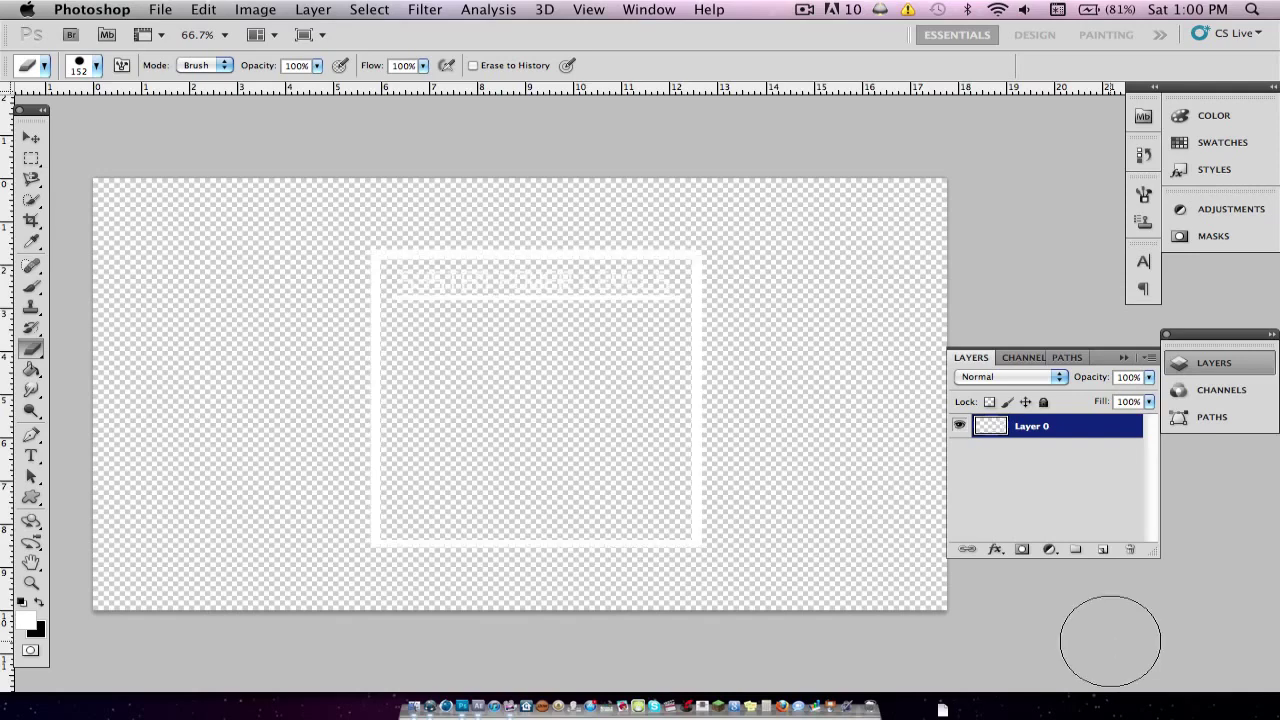
Export the graphic for web as a transparent PNG-24 named HUD1.png on the Desktop.
left_click(158, 10)
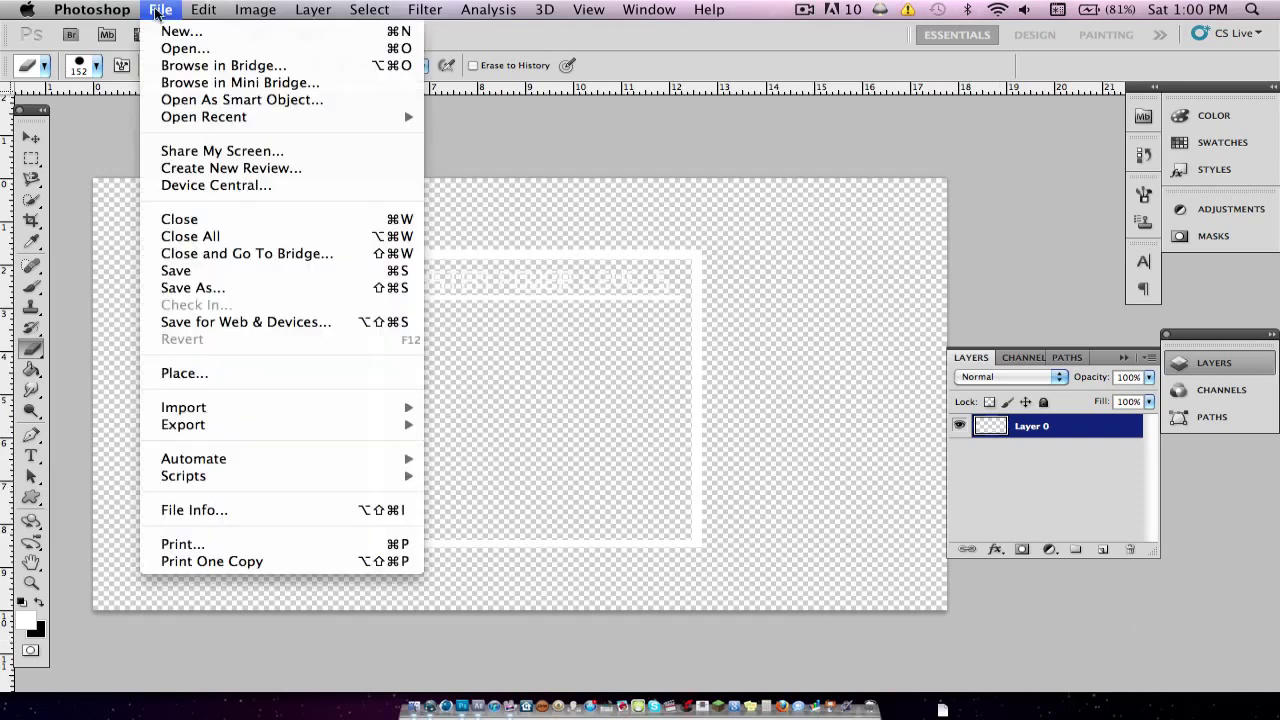
left_click(229, 321)
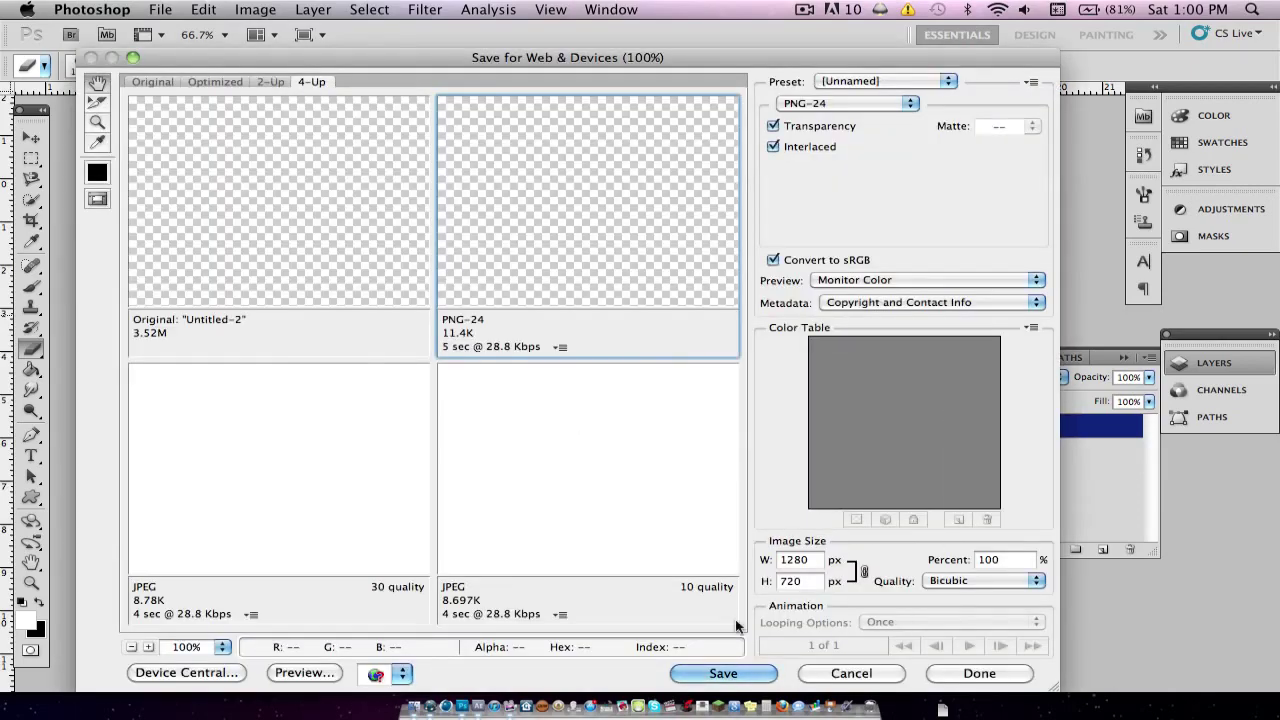
left_click(716, 674)
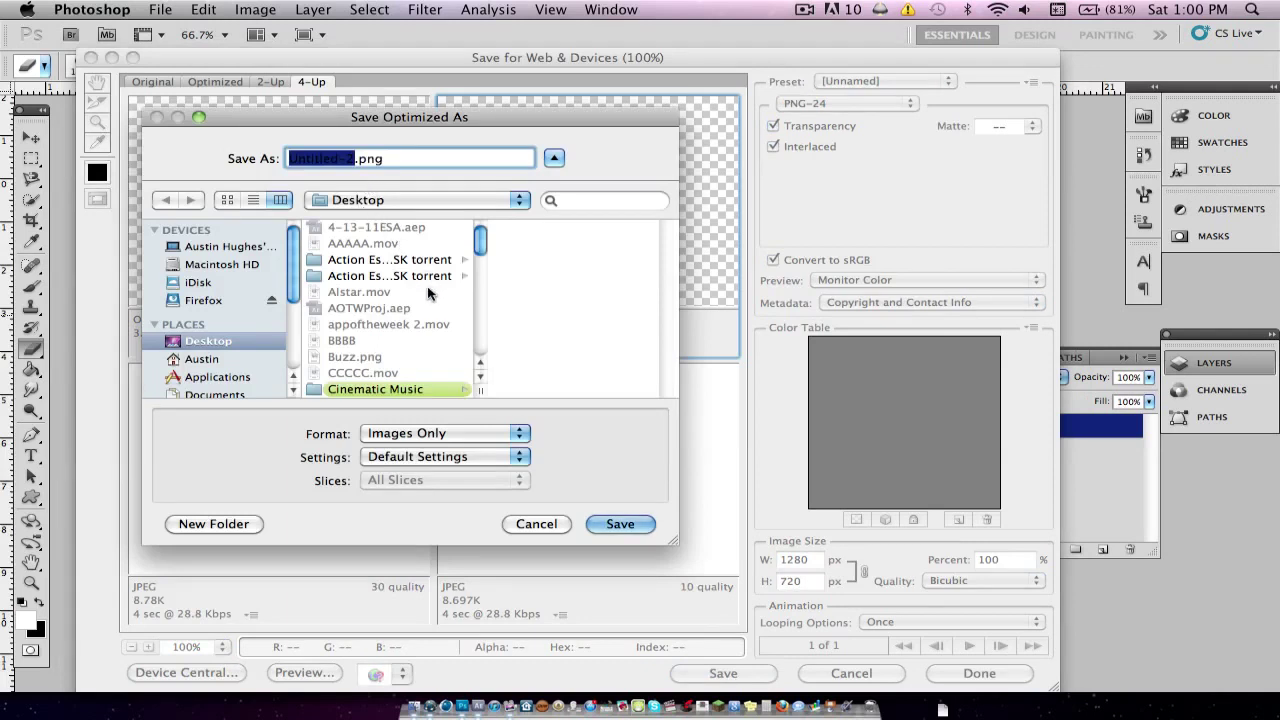
left_click(398, 158)
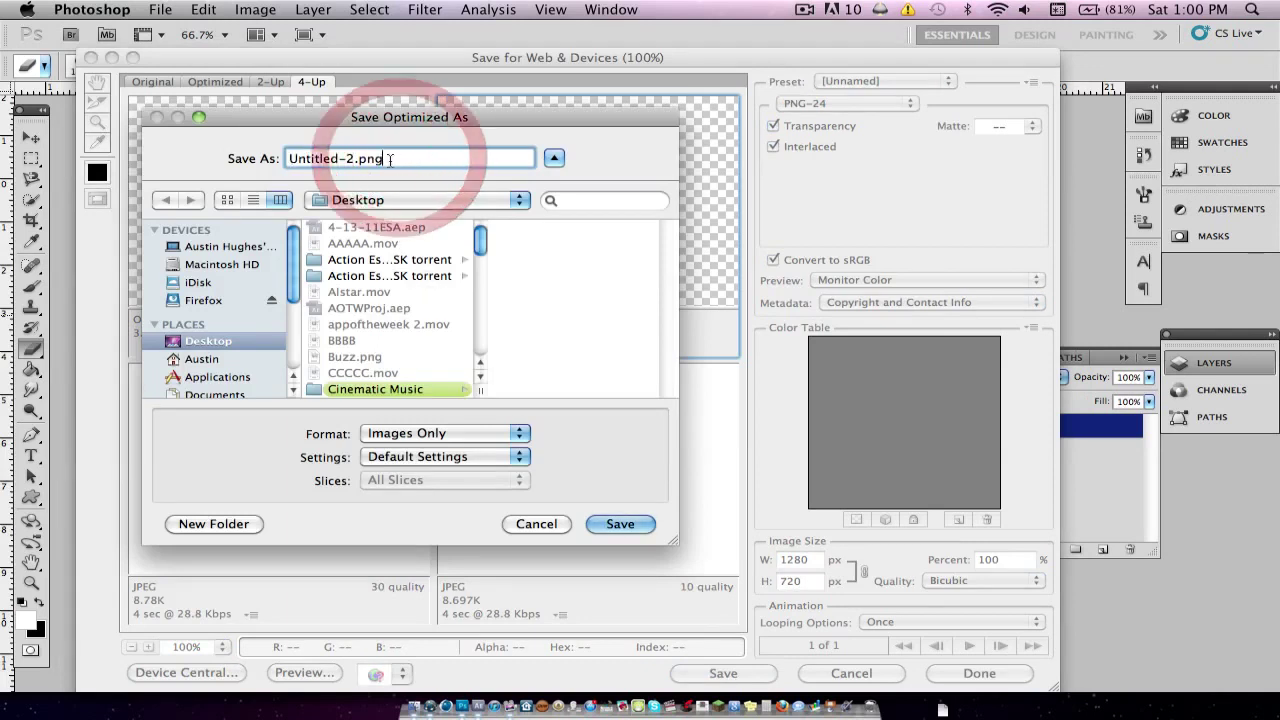
left_click(356, 160)
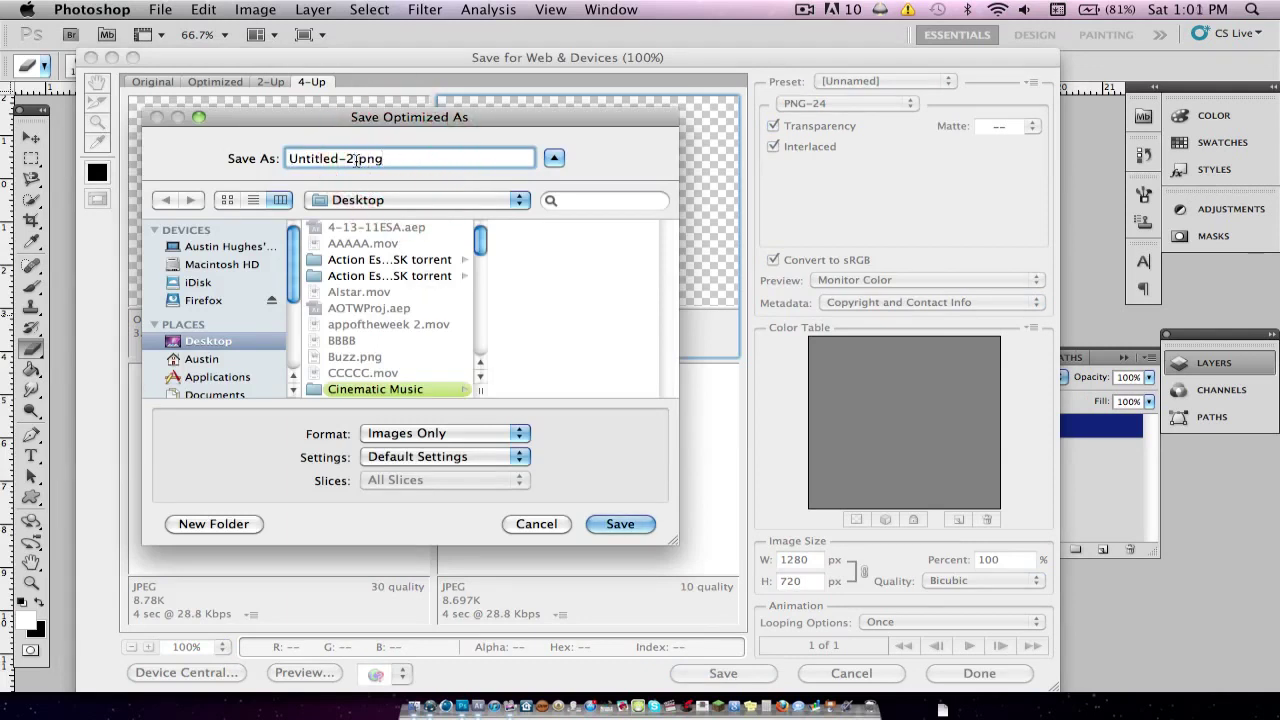
key("BackSpace")
key("BackSpace")
key("BackSpace")
key("BackSpace")
key("BackSpace")
key("BackSpace")
key("BackSpace")
key("BackSpace")
key("BackSpace")
key("BackSpace")
type("HUD1")
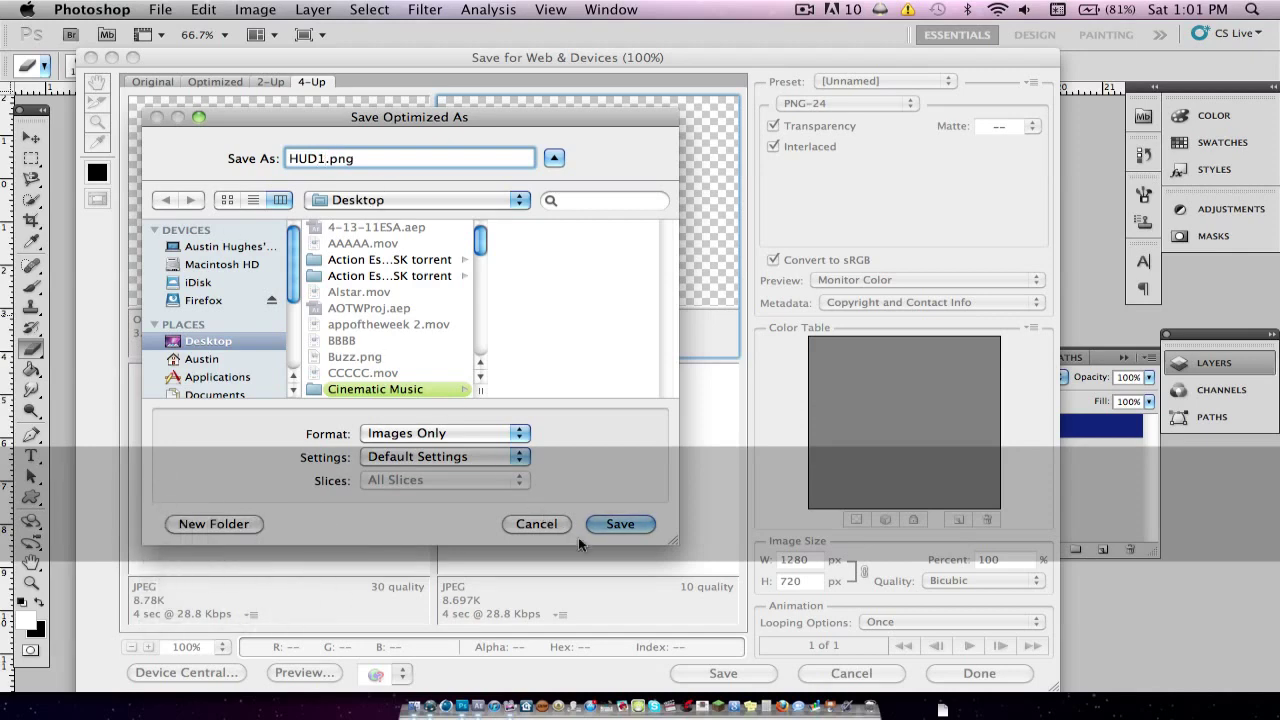
left_click(607, 524)
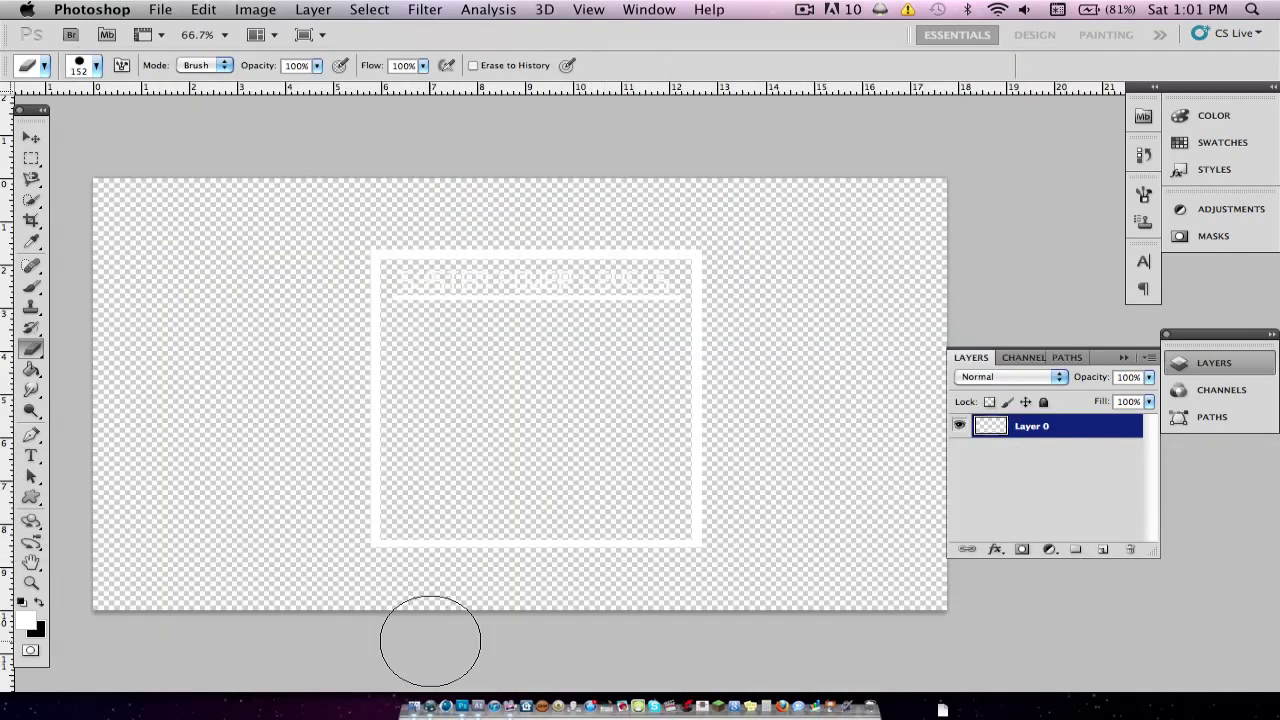
Switch to After Effects, return the la composition to its first frame and import HUD1.png as footage.
left_click(481, 705)
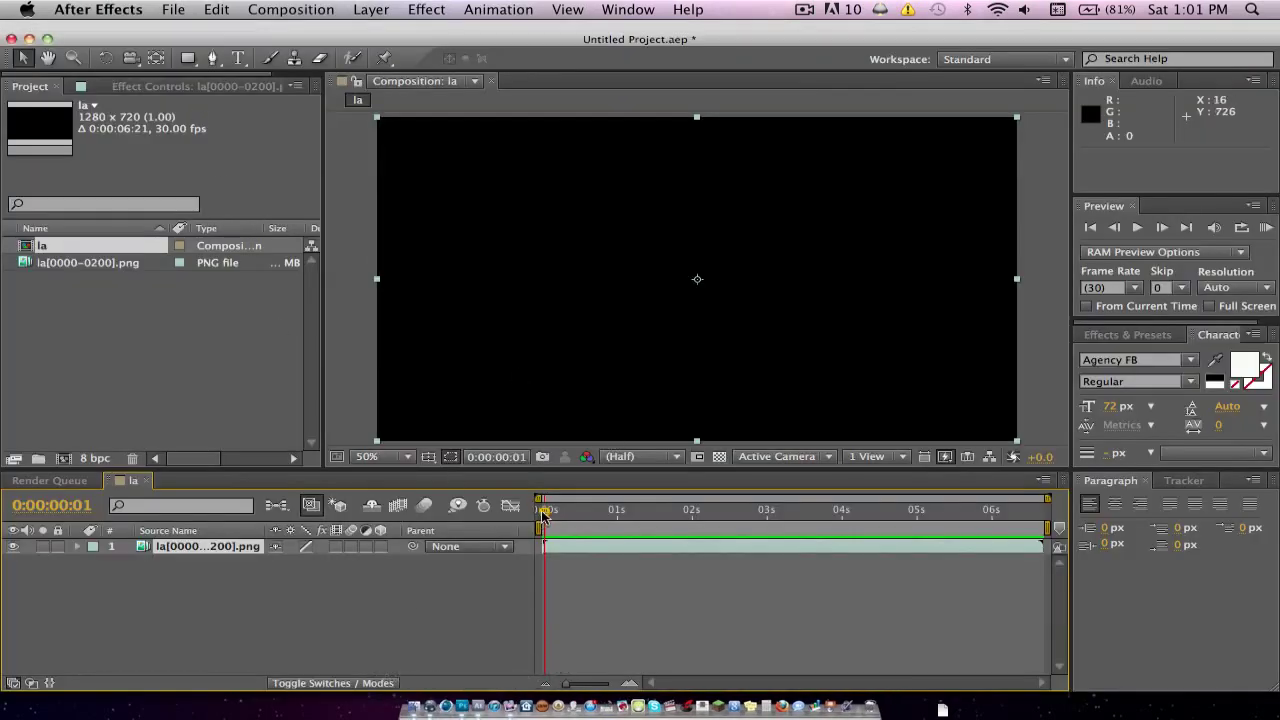
left_click_drag(543, 513, 453, 487)
right_click(159, 325)
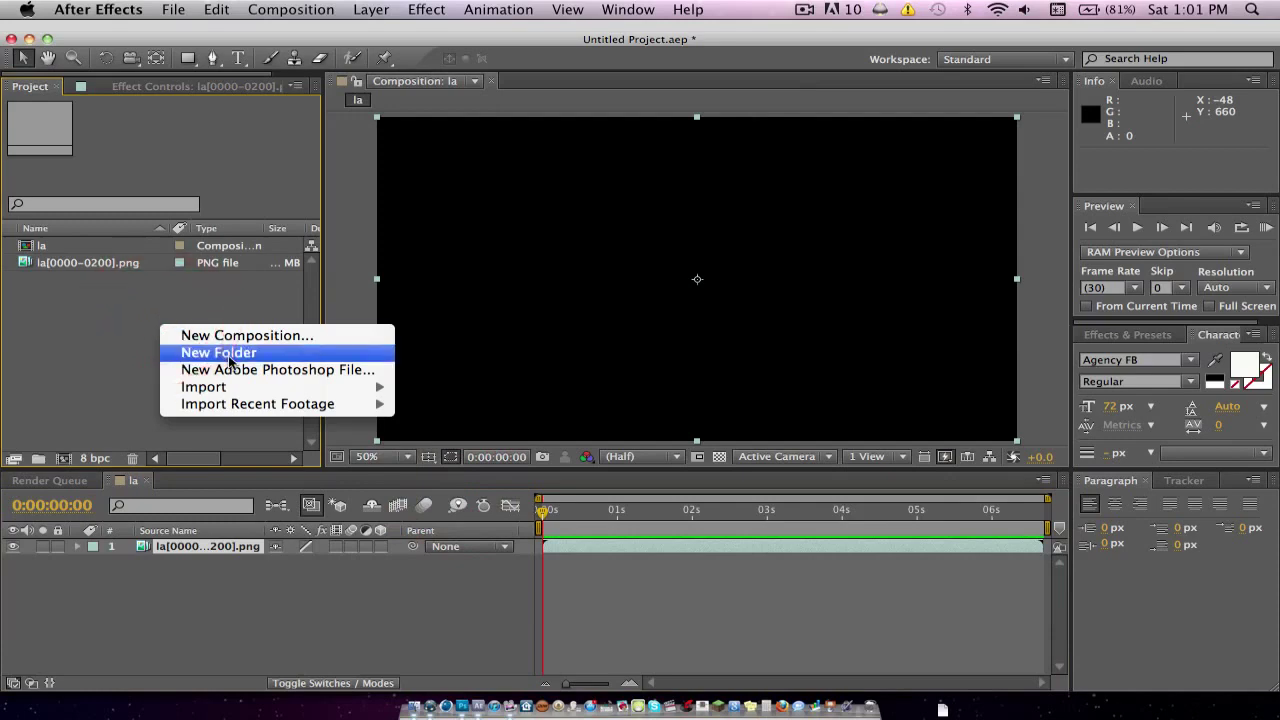
mouse_move(230, 386)
left_click(506, 388)
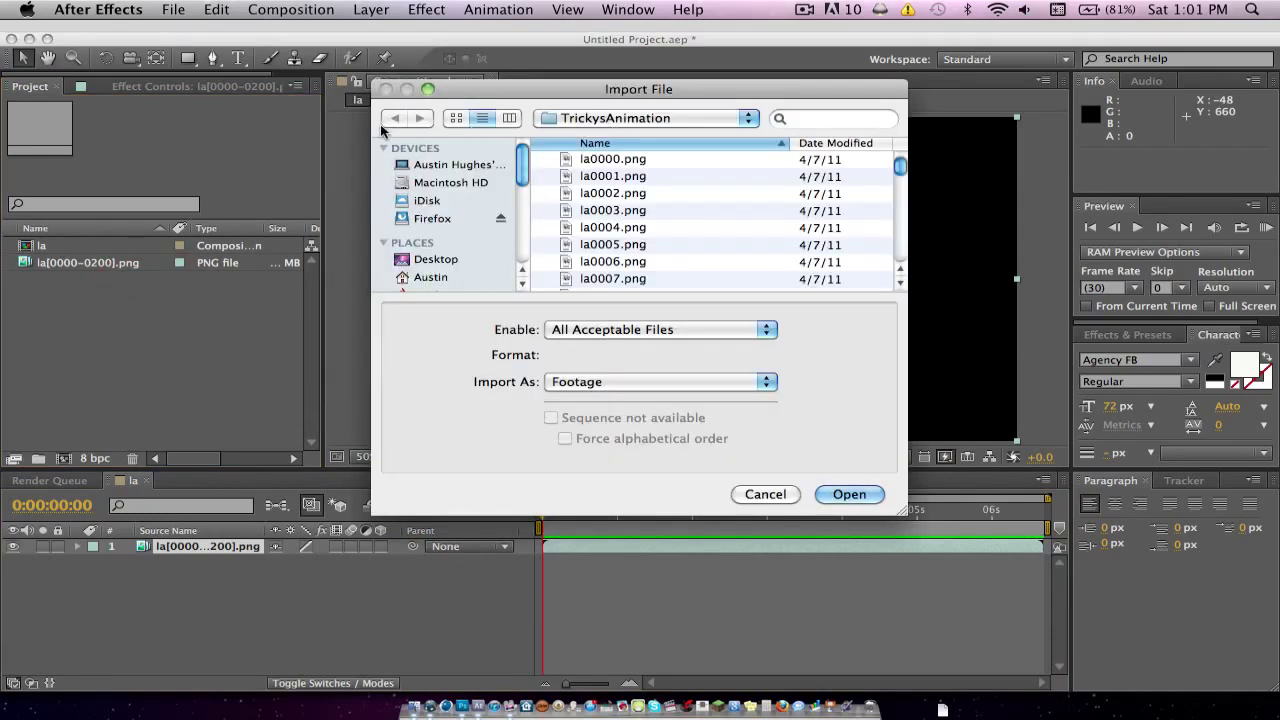
left_click(438, 259)
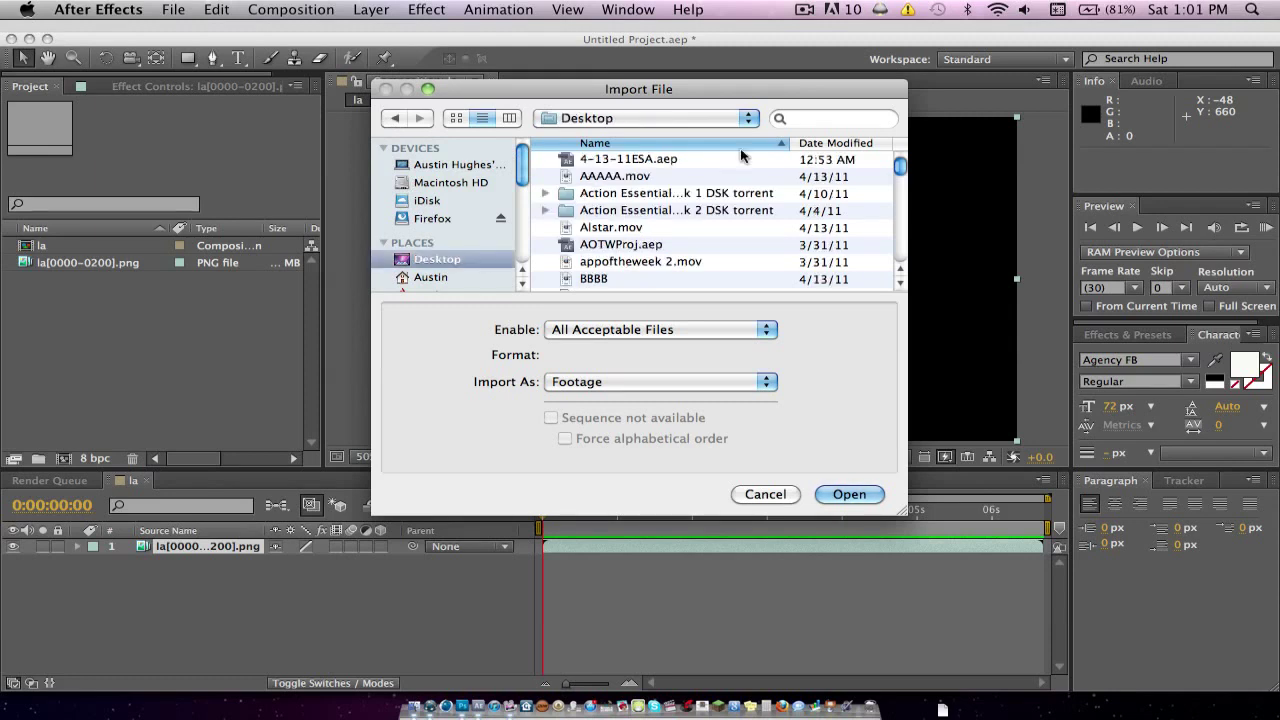
left_click(813, 120)
type("Hud")
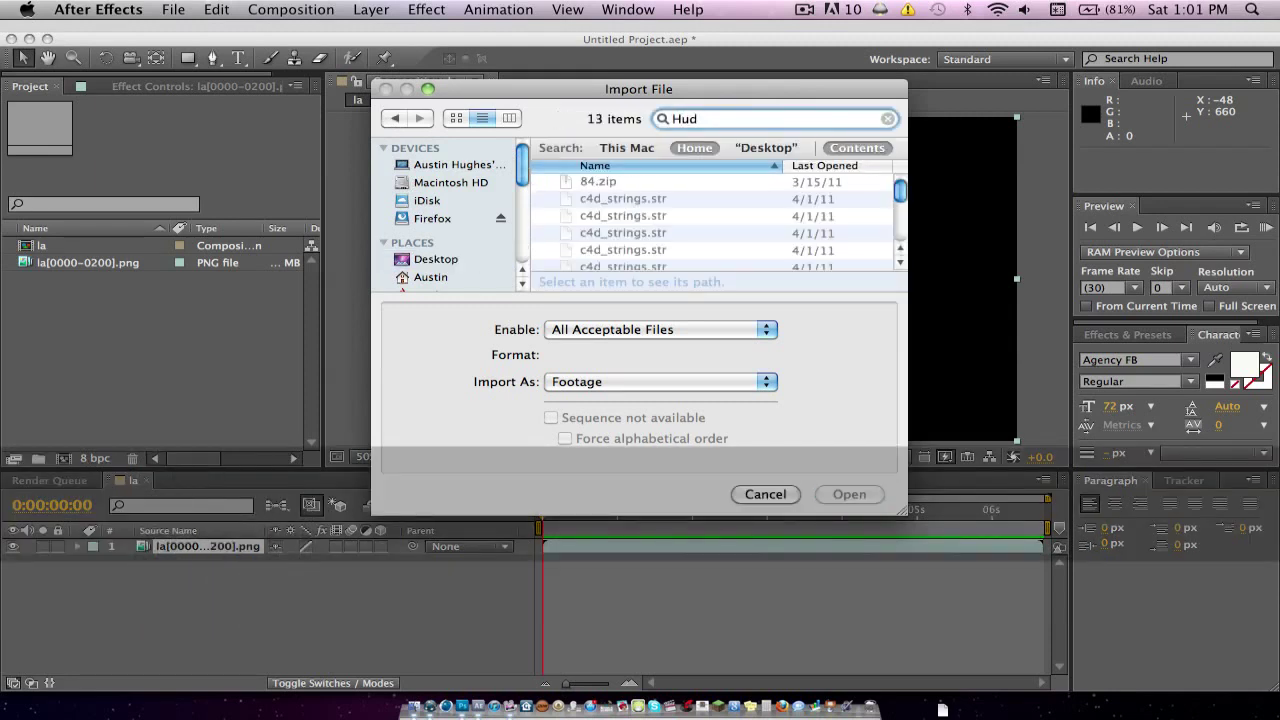
type("1")
left_click_drag(590, 181, 728, 186)
left_click(826, 494)
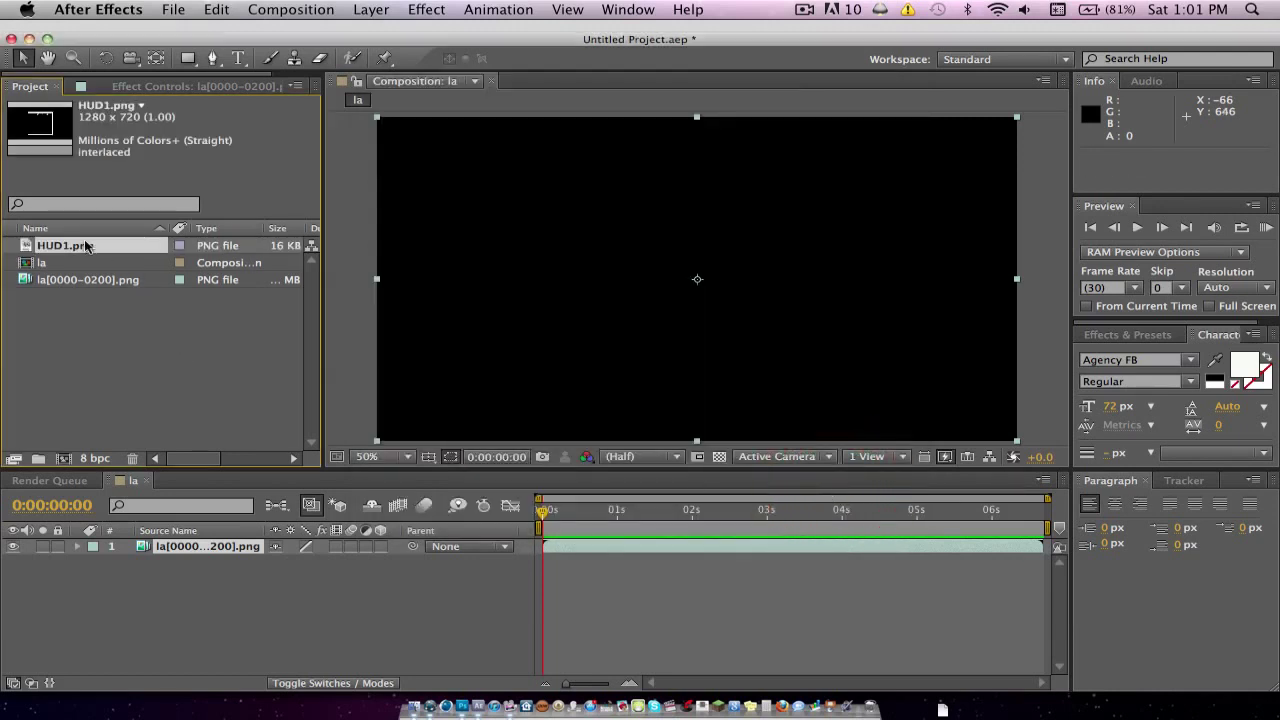
Add HUD1.png to the la composition above the la[0000-0200].png layer and move the current time to 0:00:01:15.
left_click_drag(75, 246, 214, 542)
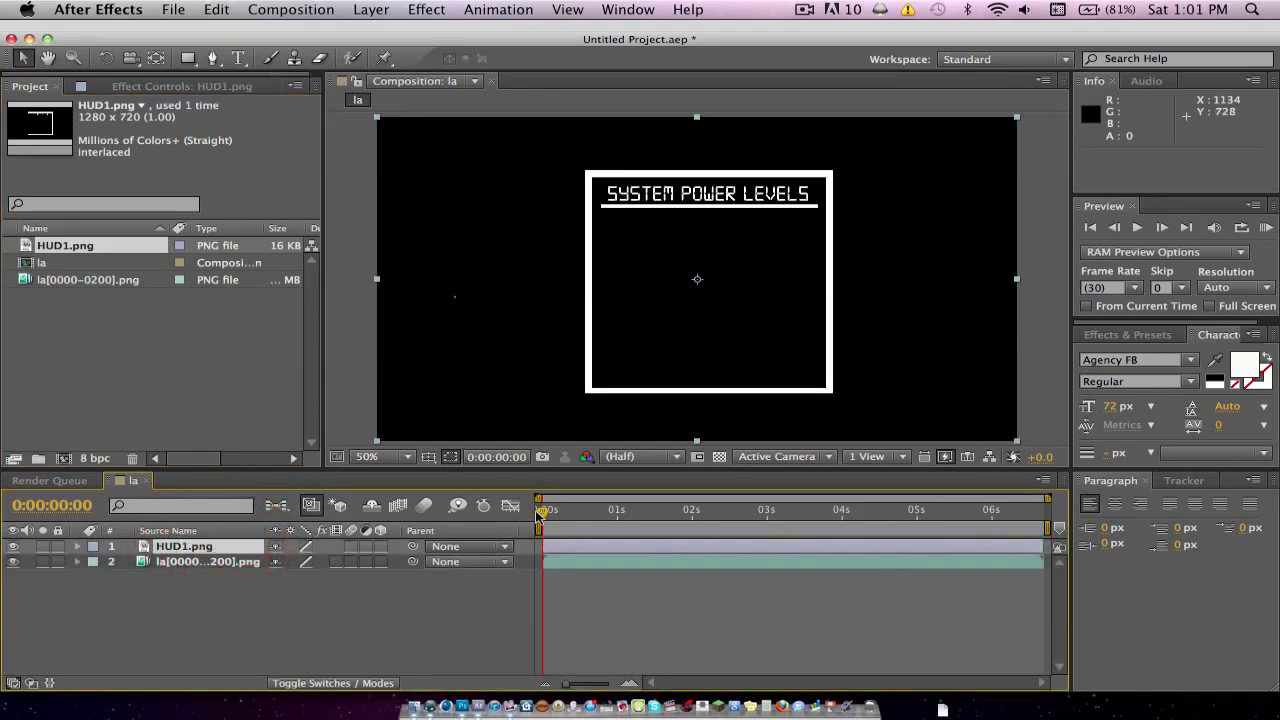
left_click_drag(538, 510, 654, 508)
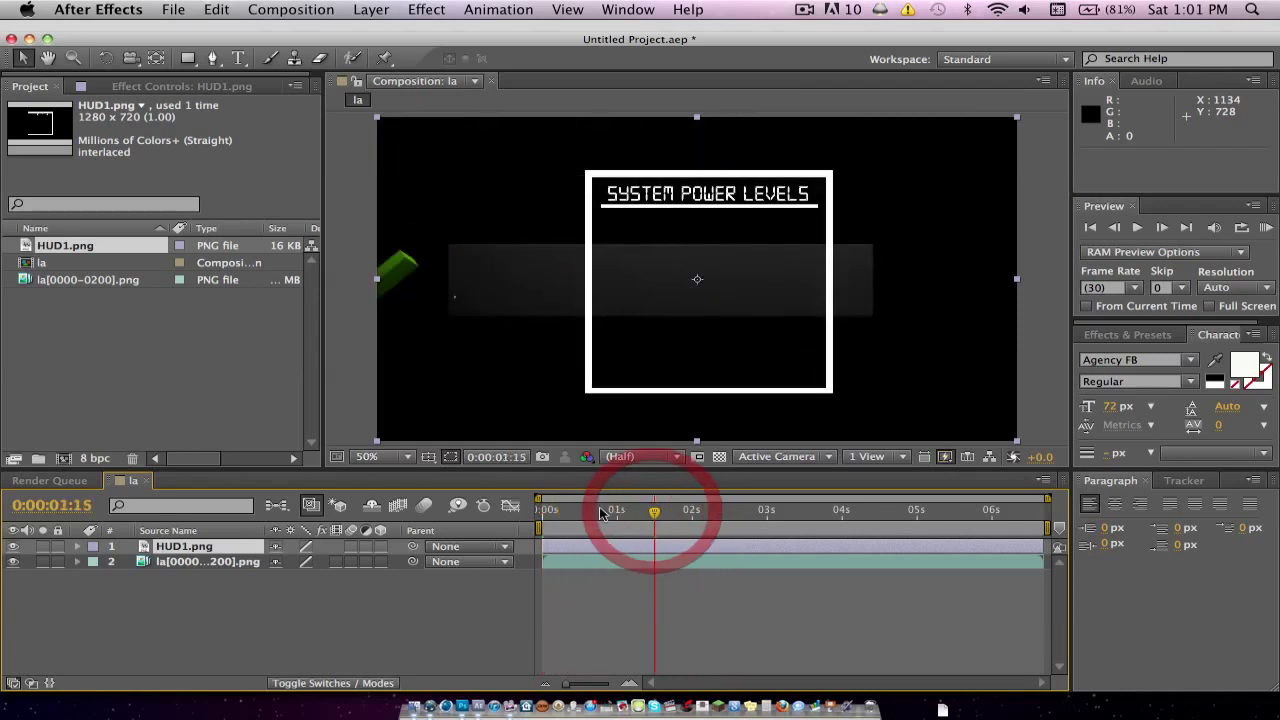
Scale the HUD1.png layer down to about 39% and place it in the composition's lower-right corner at about 1162, 608.
left_click(380, 122)
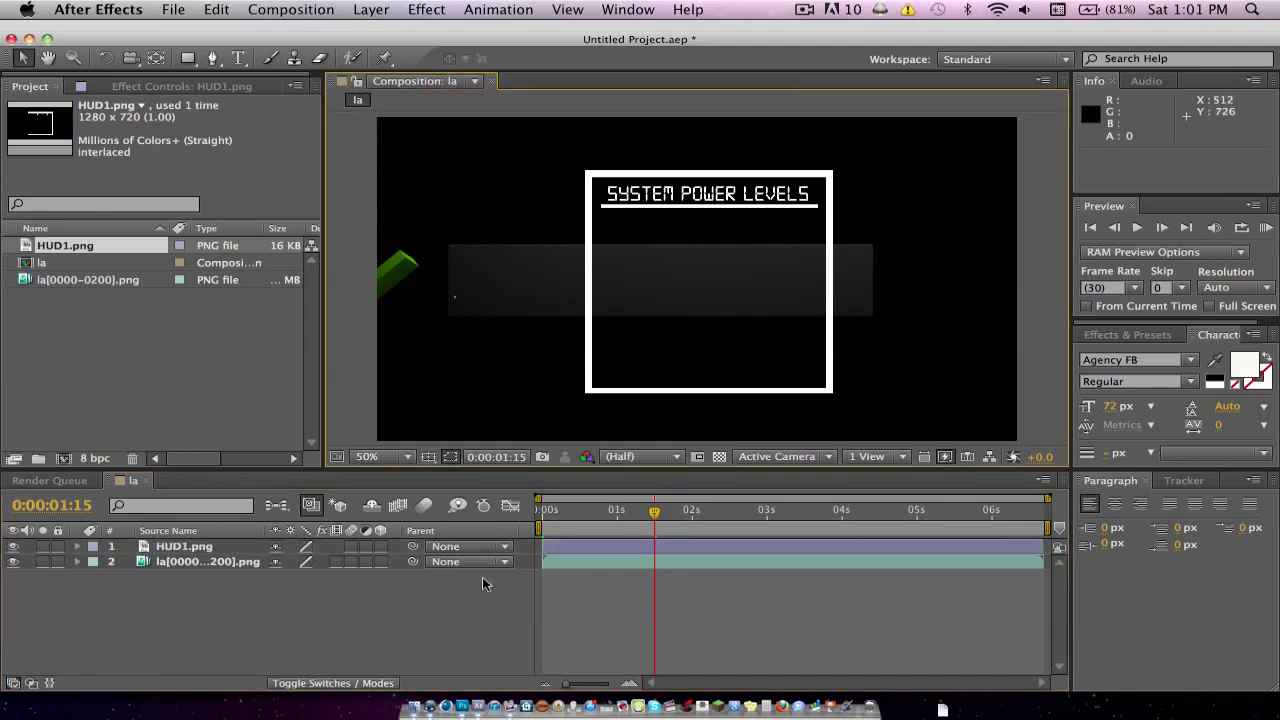
left_click(180, 547)
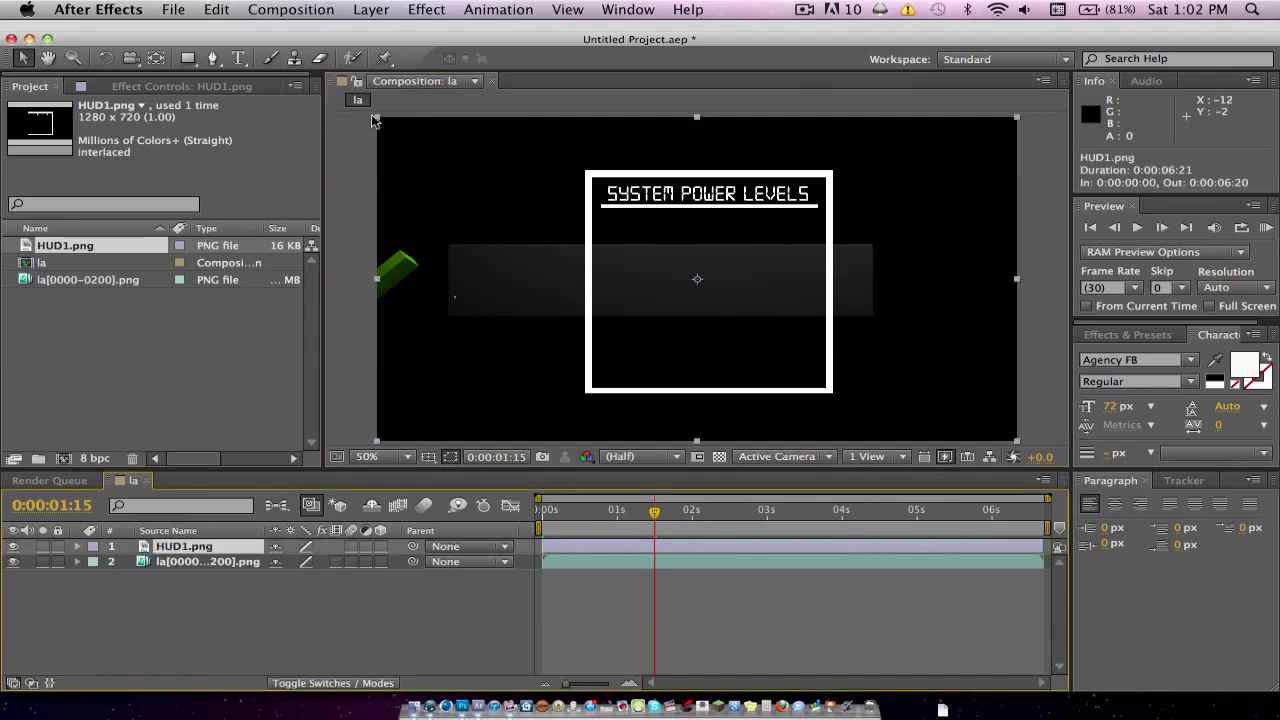
left_click_drag(375, 119, 549, 218)
left_click_drag(572, 218, 540, 218)
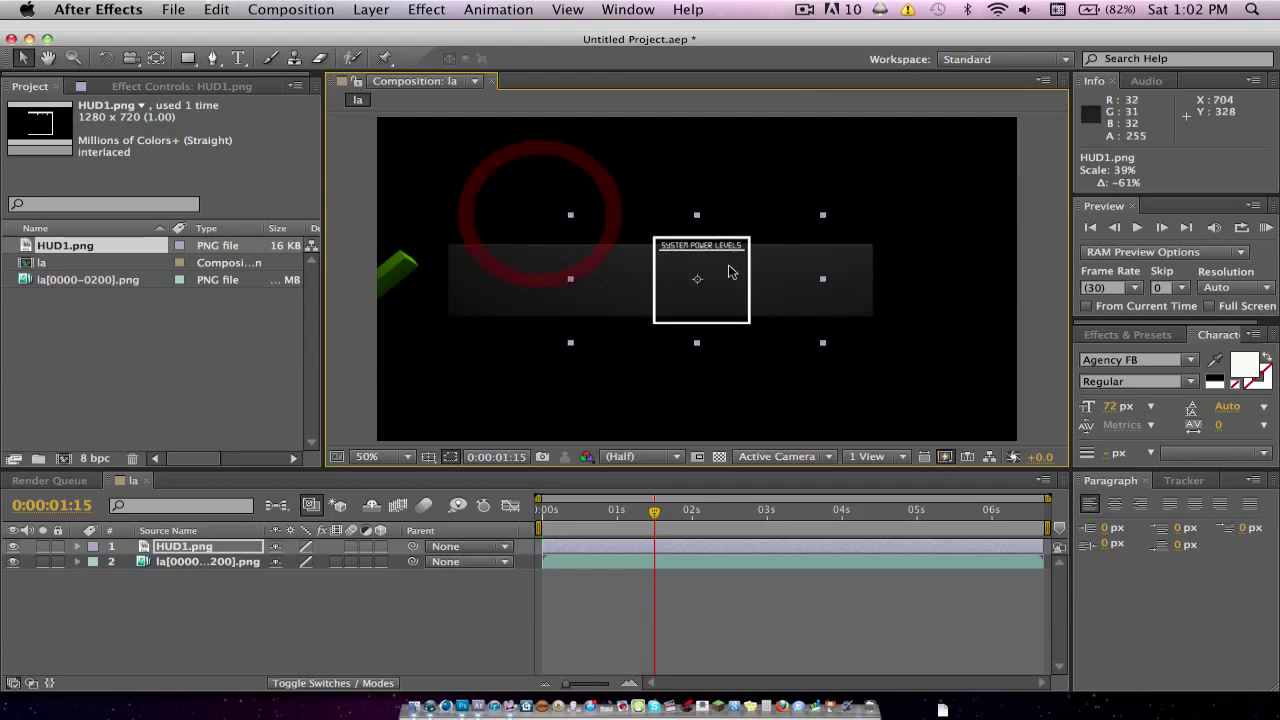
left_click_drag(733, 282, 995, 399)
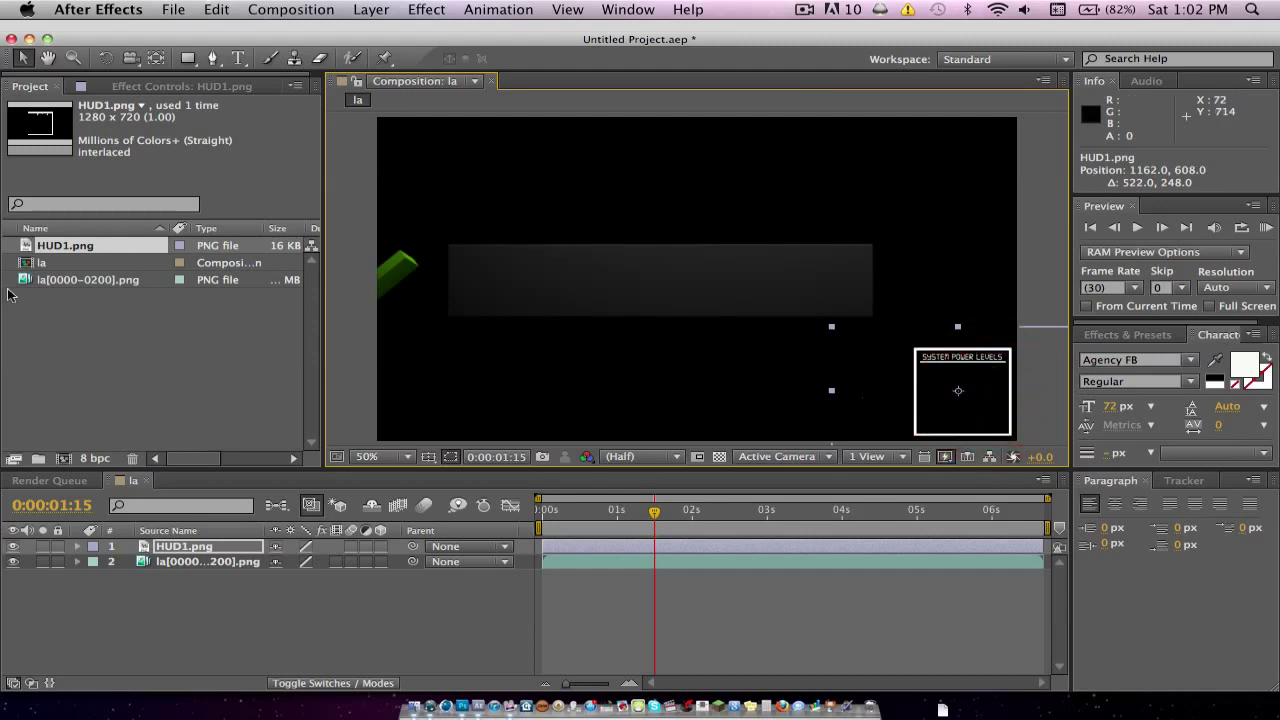
Create a white 1280 x 720 px solid layer above HUD1.png.
left_click(744, 546)
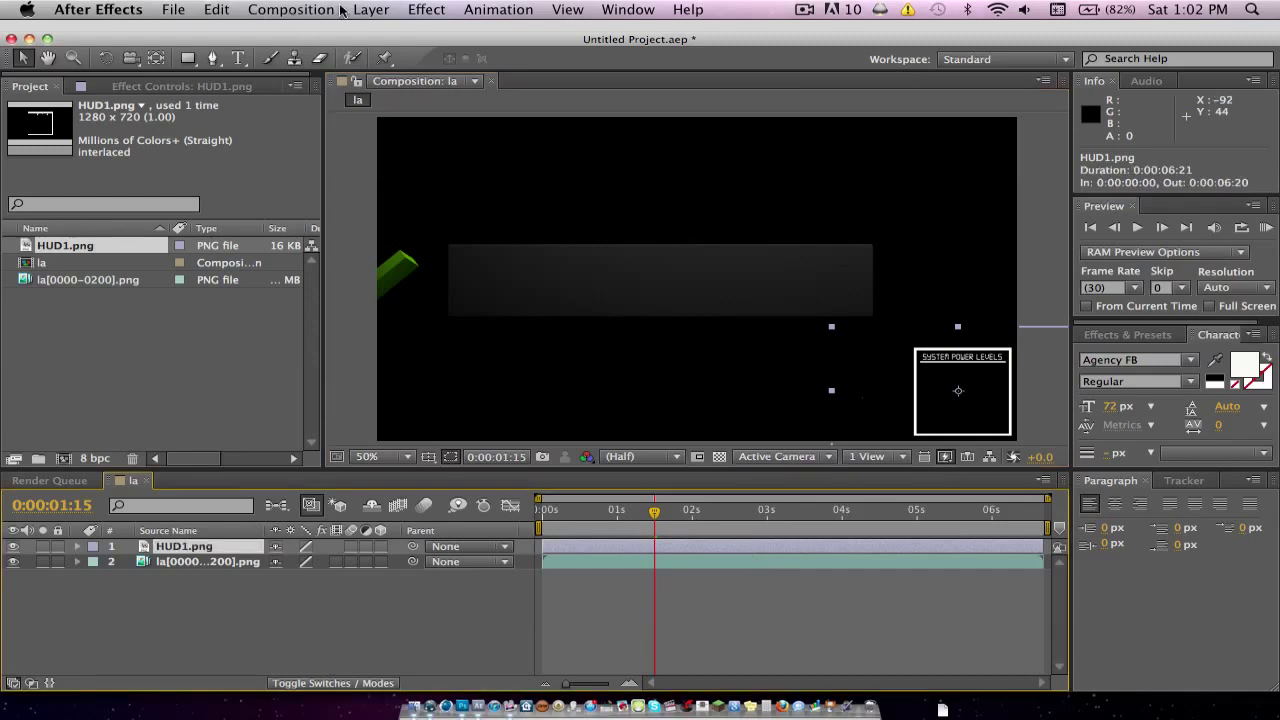
left_click(371, 12)
mouse_move(376, 38)
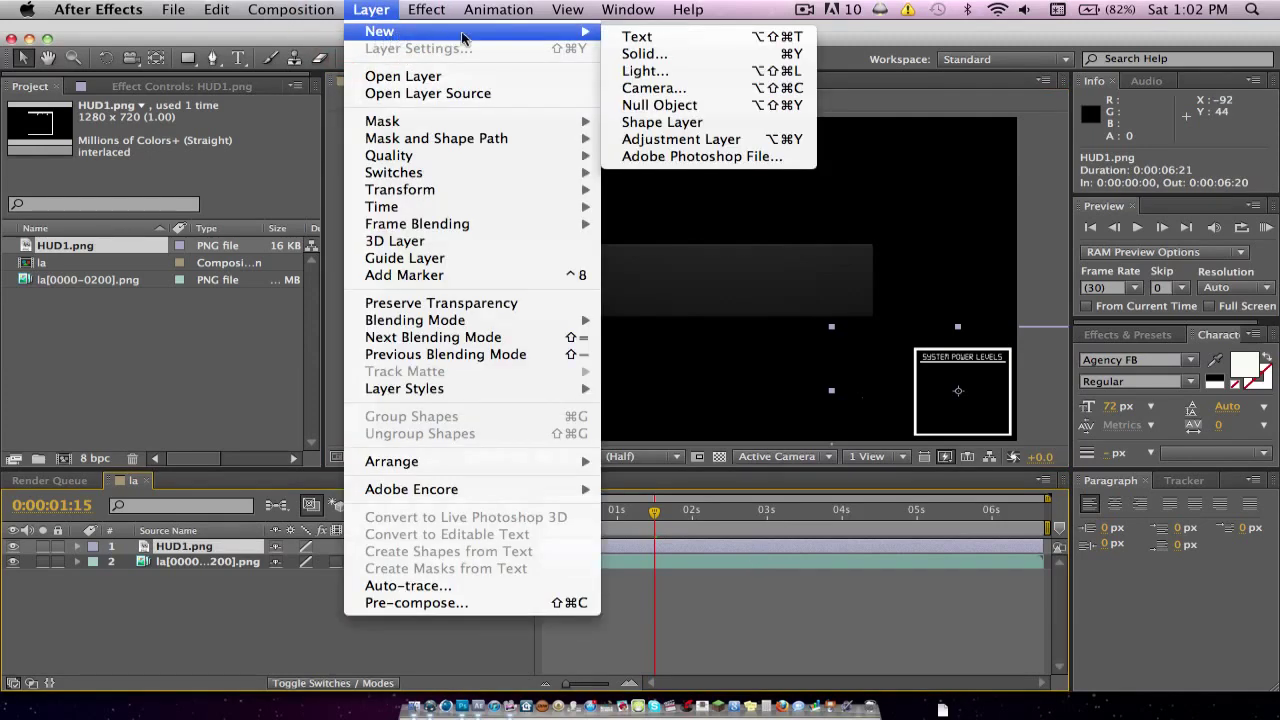
left_click(641, 54)
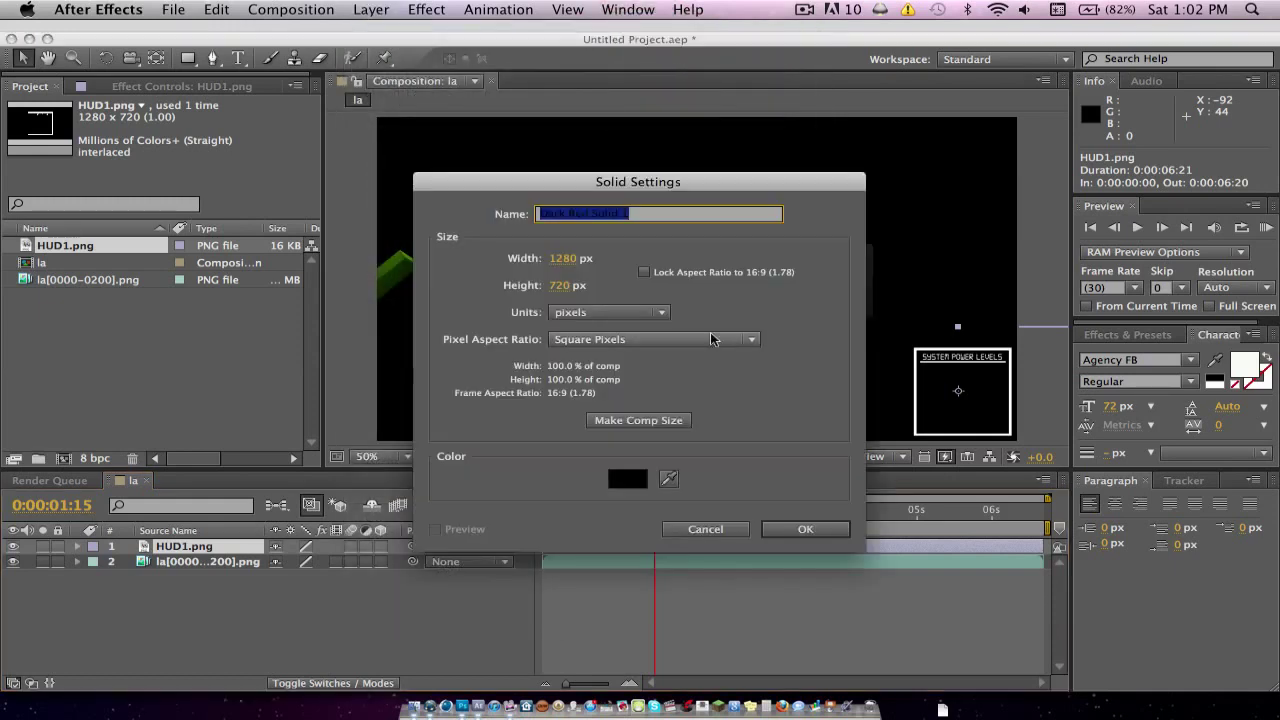
left_click(626, 479)
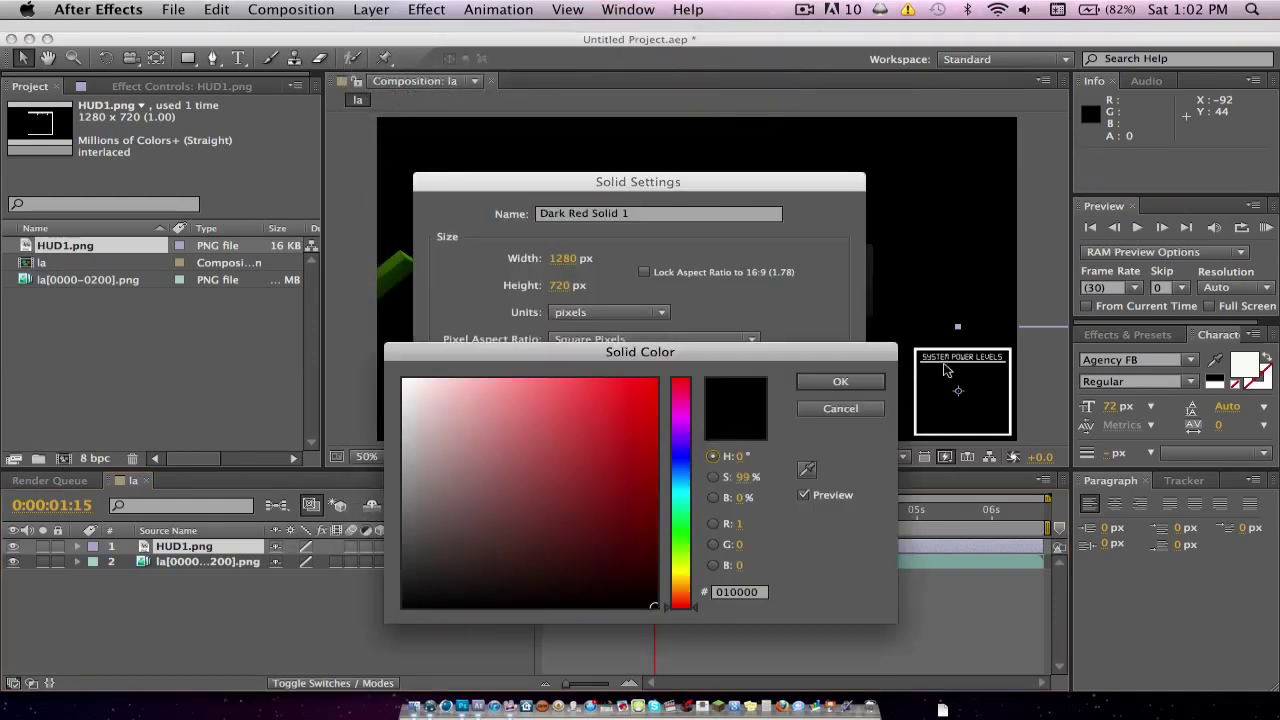
left_click(402, 380)
left_click(825, 383)
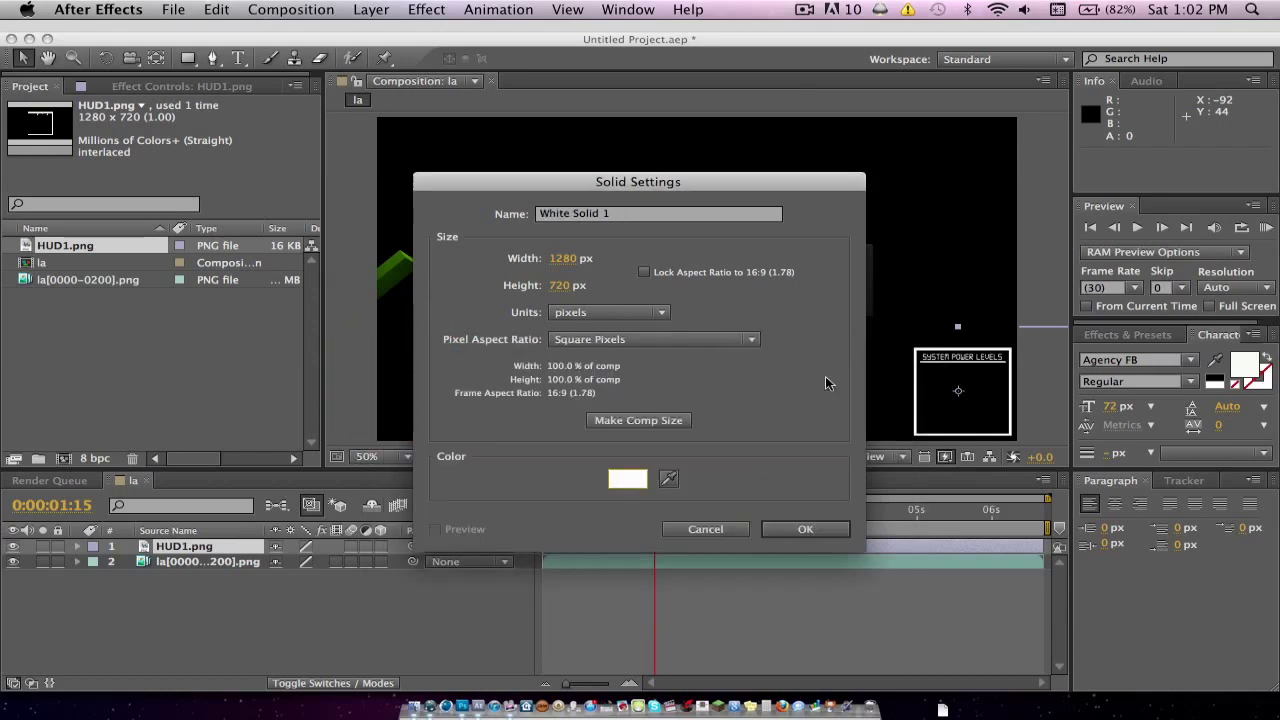
left_click(778, 523)
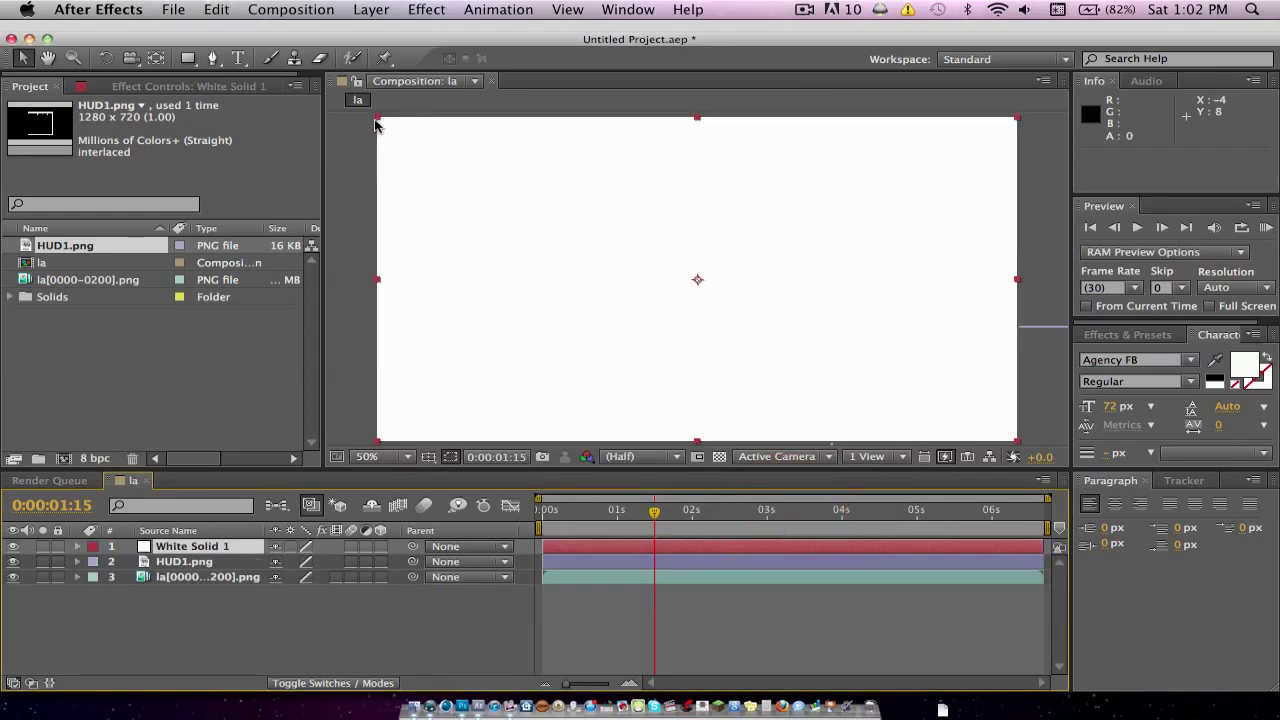
Shrink the white solid to a narrow vertical bar and place it inside the HUD frame below the title at about 1112, 686.
left_click_drag(377, 119, 893, 286)
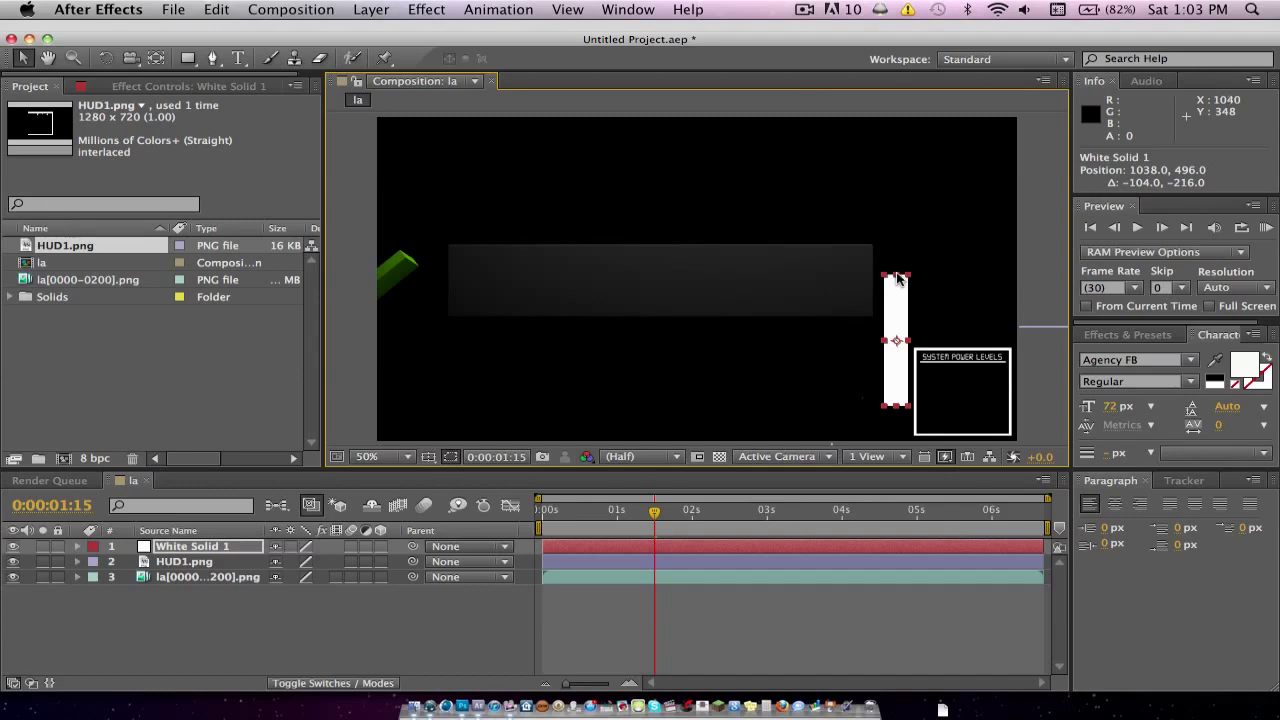
left_click_drag(895, 279, 931, 401)
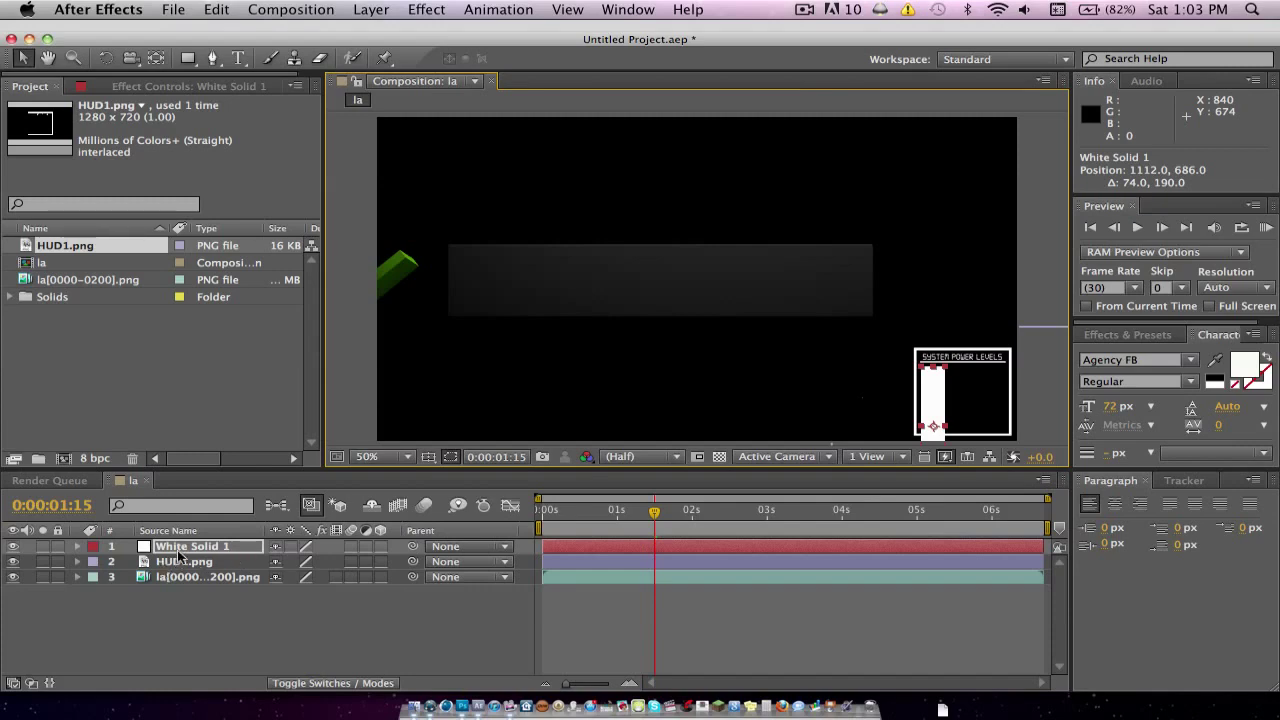
Duplicate the white bar solid and set the upper copy's blending mode to Subtract.
key("super+d")
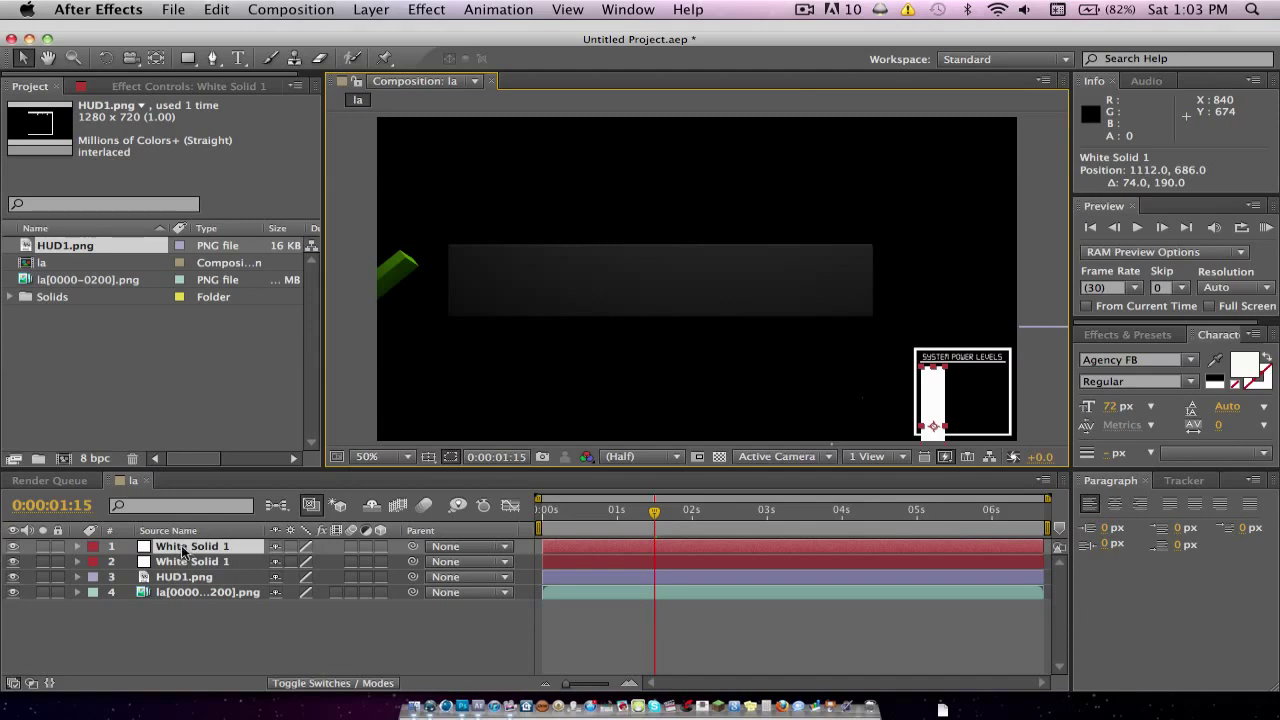
right_click(183, 551)
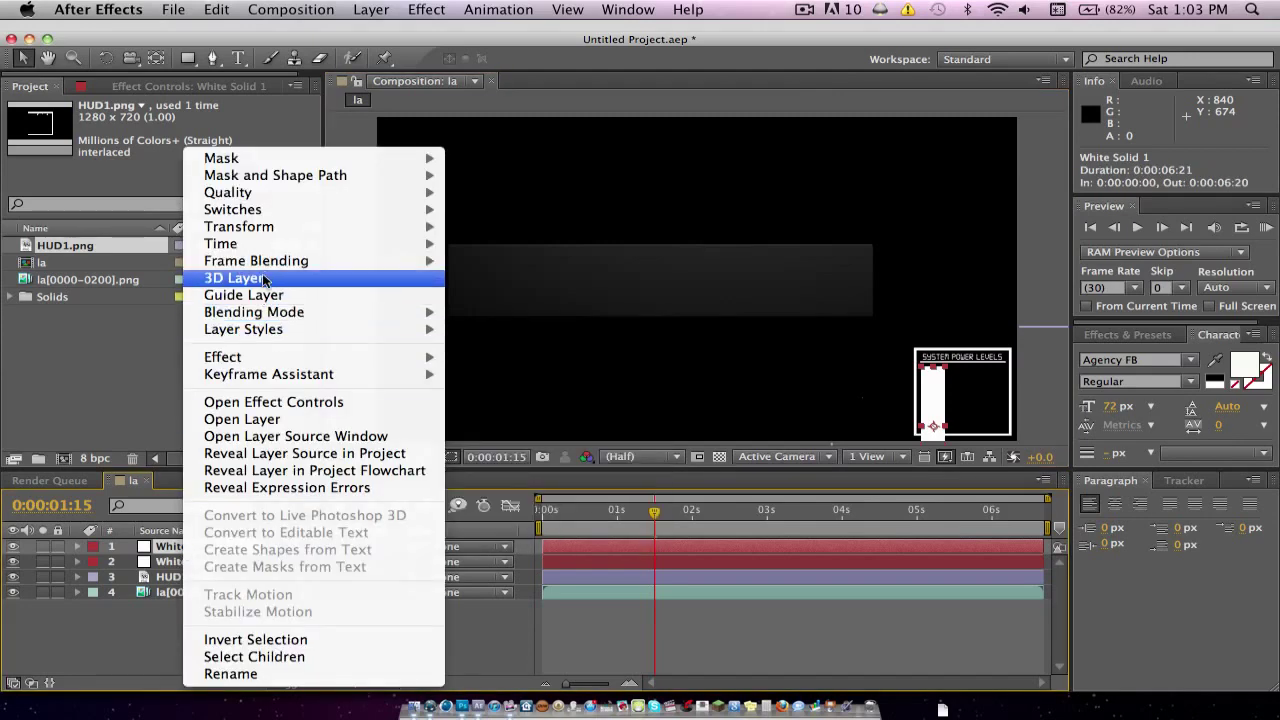
mouse_move(266, 268)
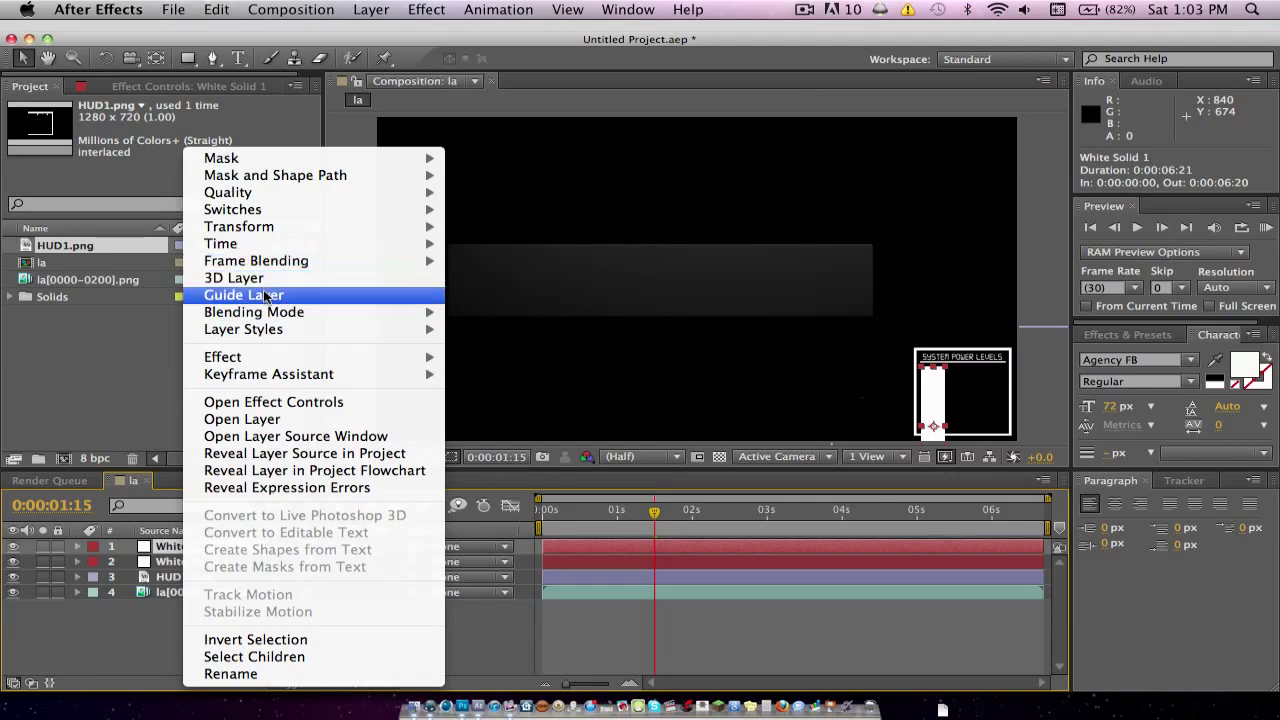
mouse_move(270, 315)
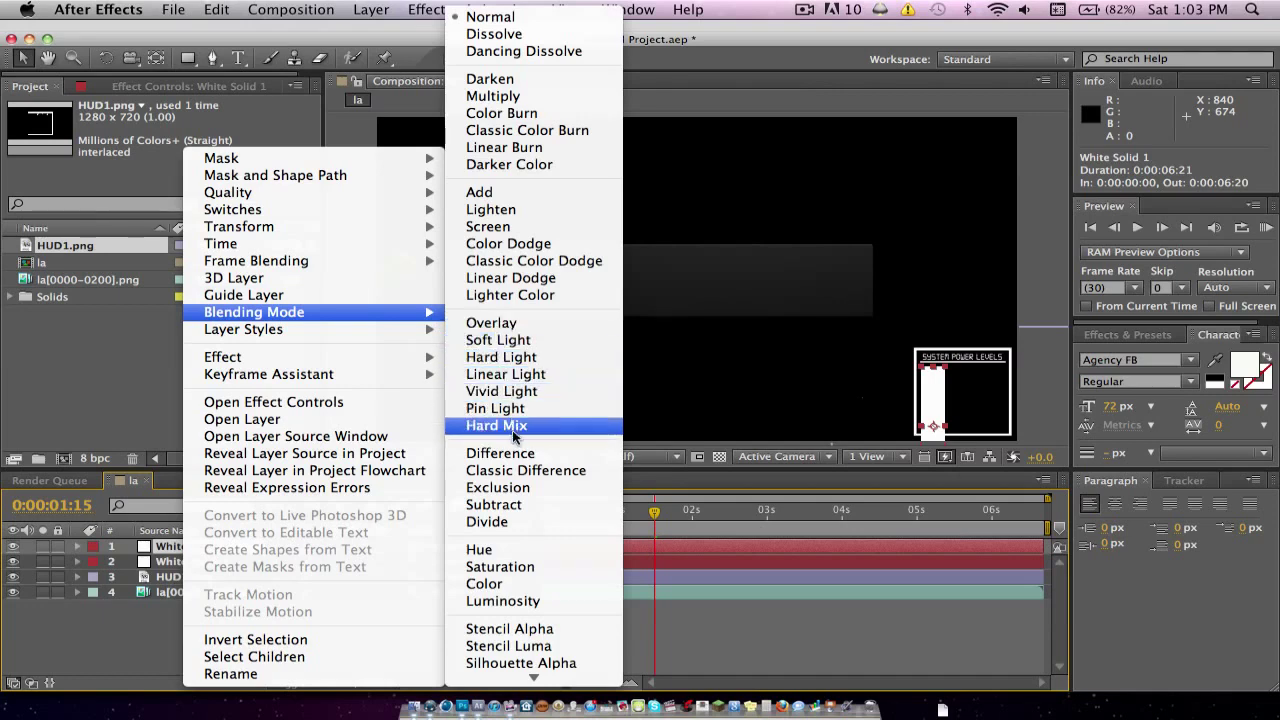
left_click(518, 505)
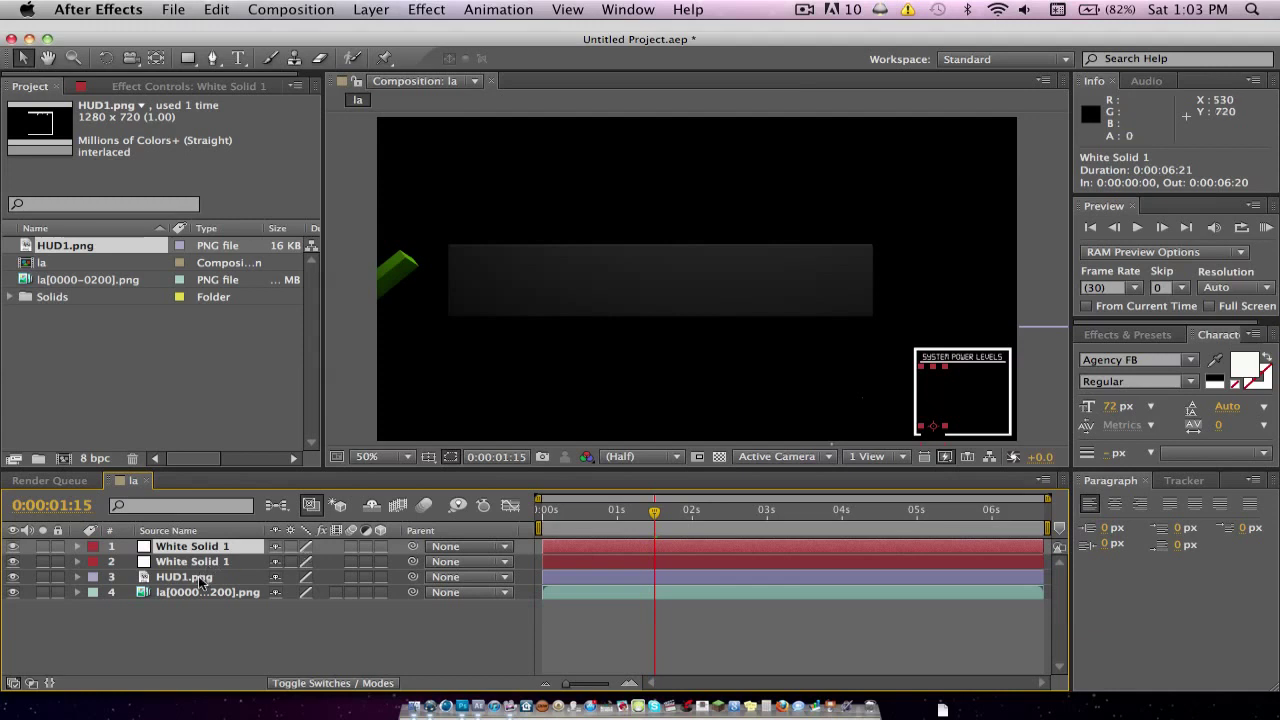
Put HUD1.png at the top of the layer stack and lower the Subtract copy of the bar to position 1112, 836.
left_click_drag(200, 582, 195, 547)
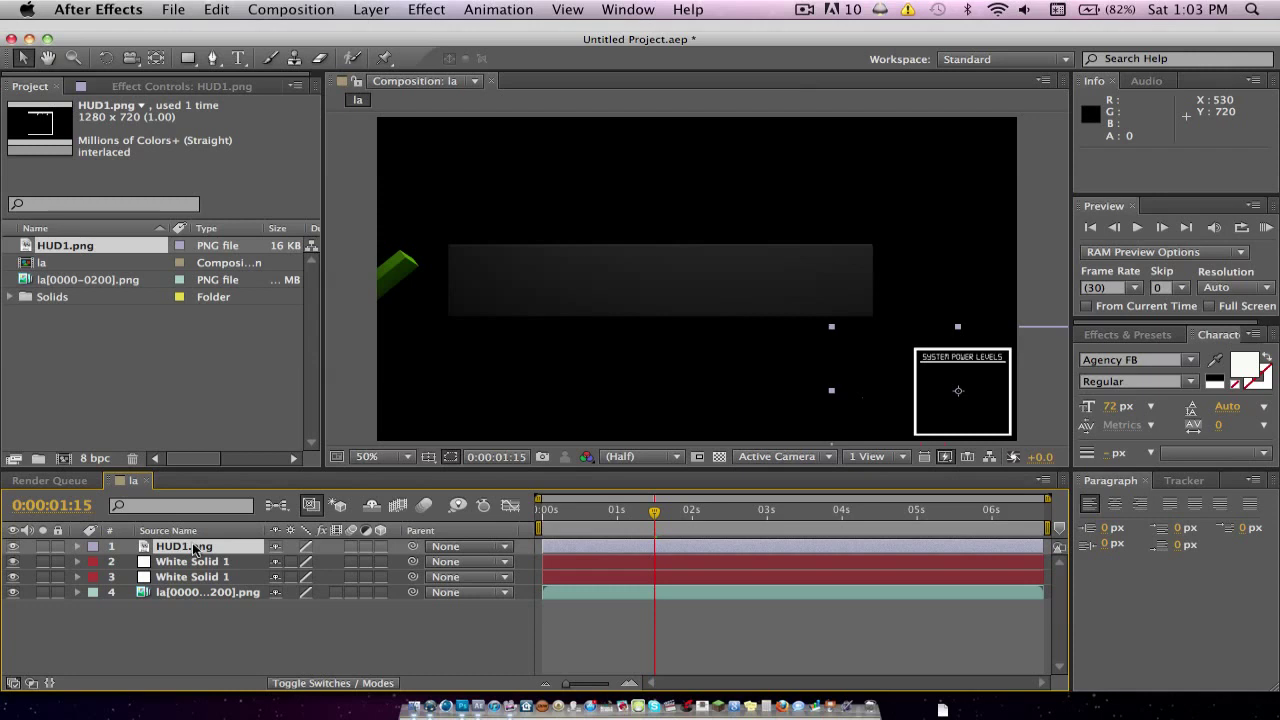
left_click(185, 578)
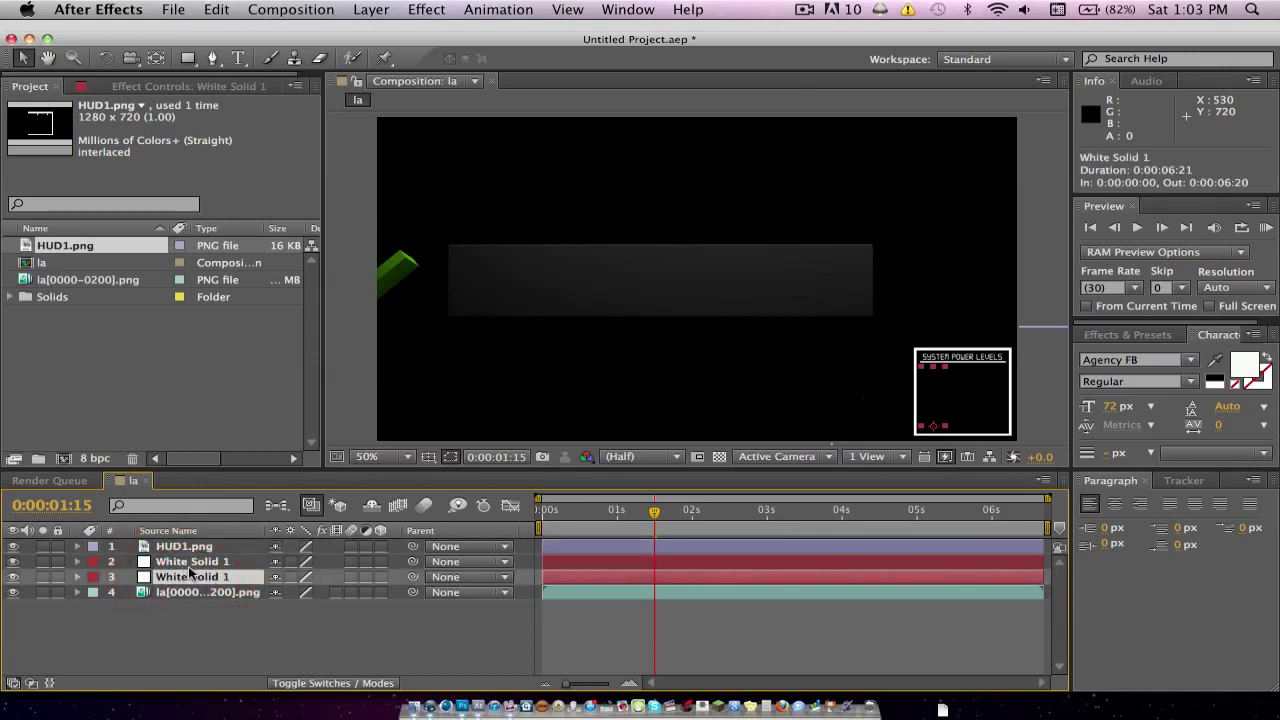
left_click(189, 565)
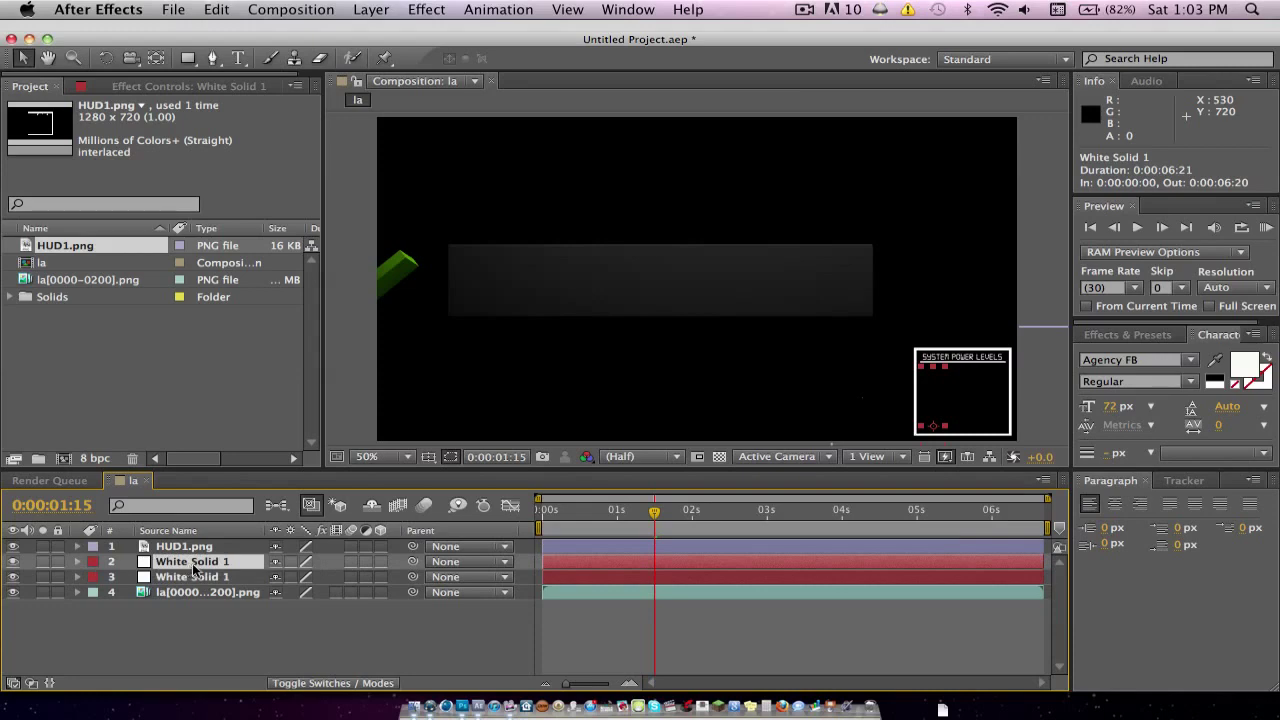
left_click_drag(935, 391, 936, 415)
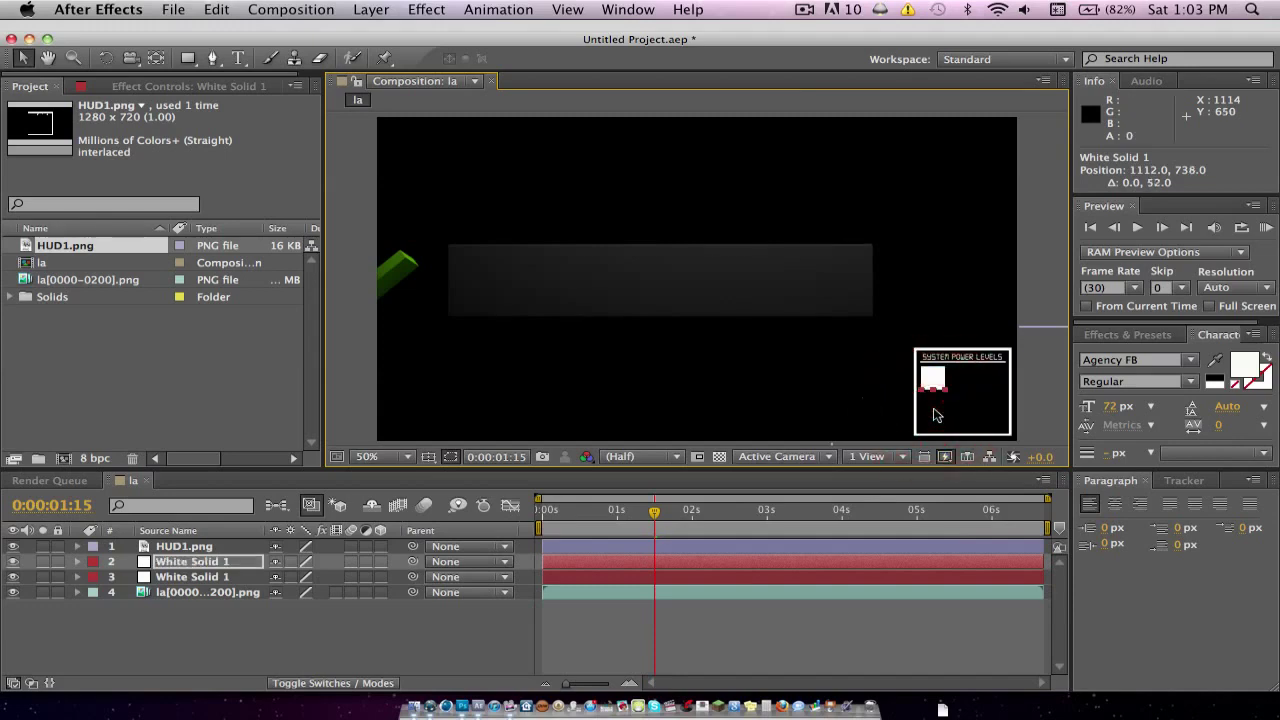
key("shift+Down")
key("shift+Down")
key("shift+Down")
key("shift+Down")
key("Down")
key("Down")
key("Down")
key("Down")
key("Down")
key("Down")
key("Down")
key("Down")
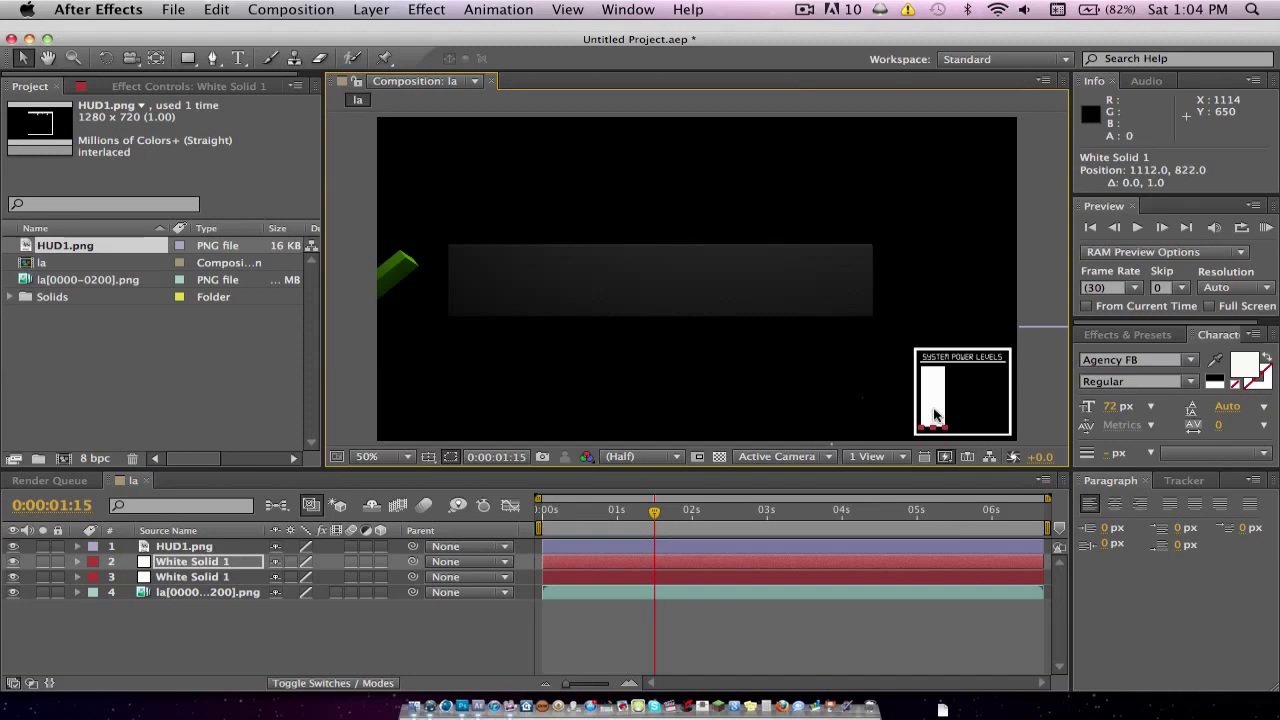
key("Down")
key("Down")
key("Down")
key("Down")
key("Down")
key("Down")
key("Down")
key("Down")
key("Down")
key("Down")
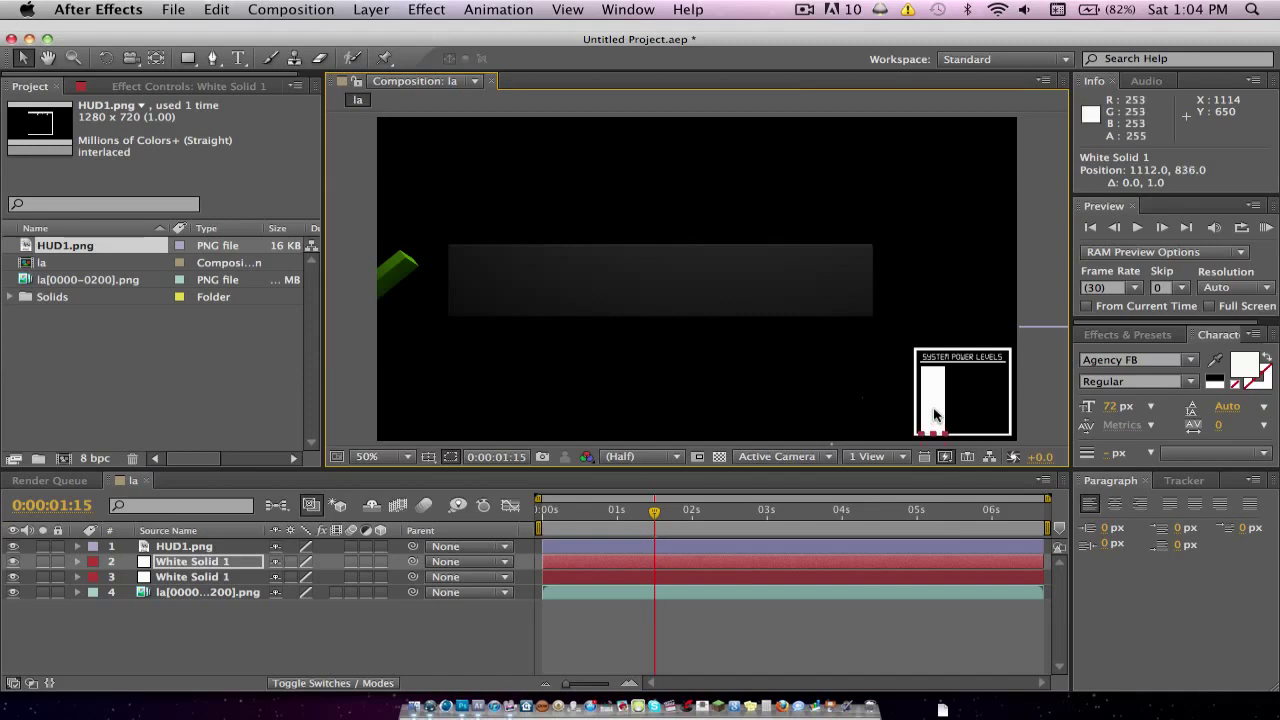
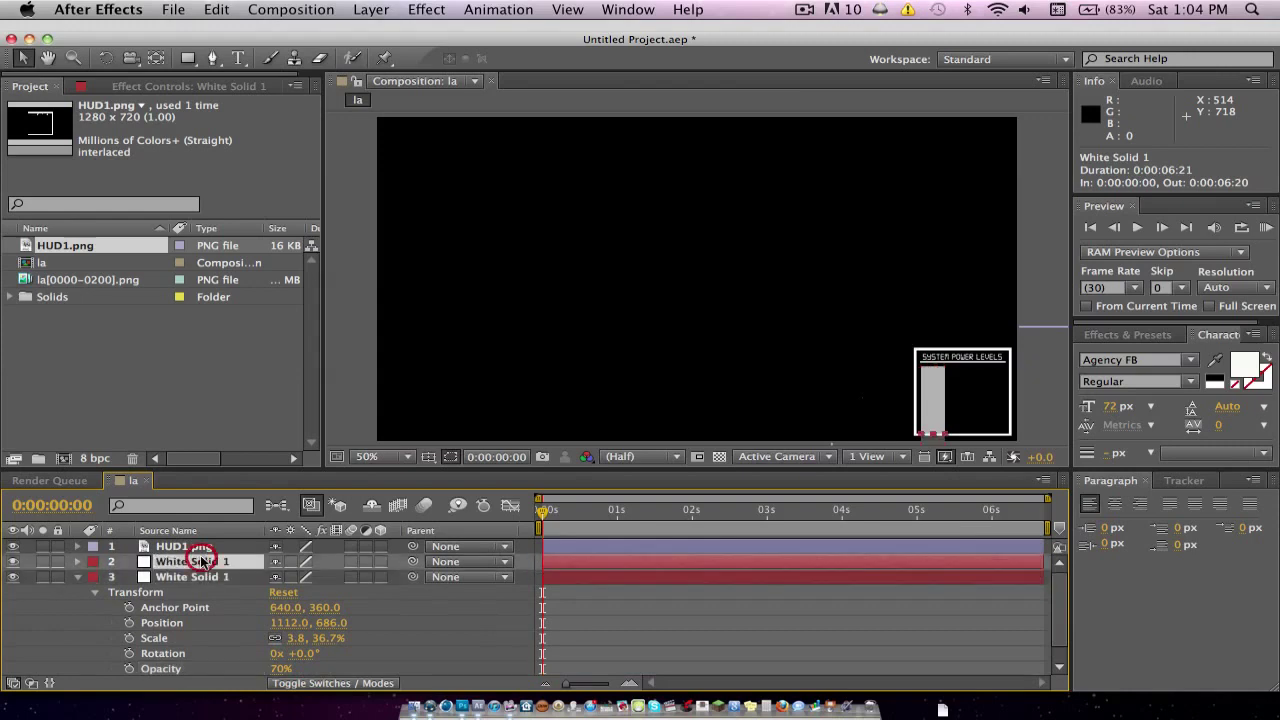
Set the opacity of the lower White Solid 1 layer to 100%.
left_click(77, 562)
scroll(268, 605, "down", 2)
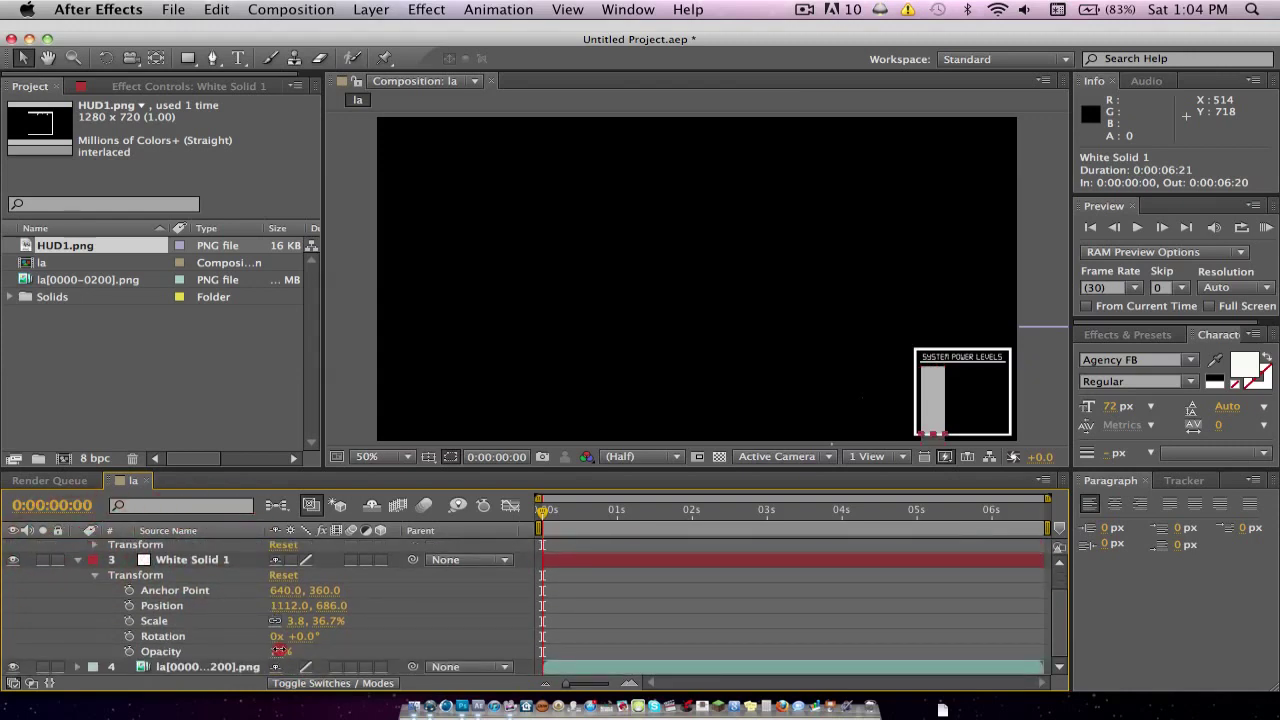
left_click_drag(280, 651, 327, 648)
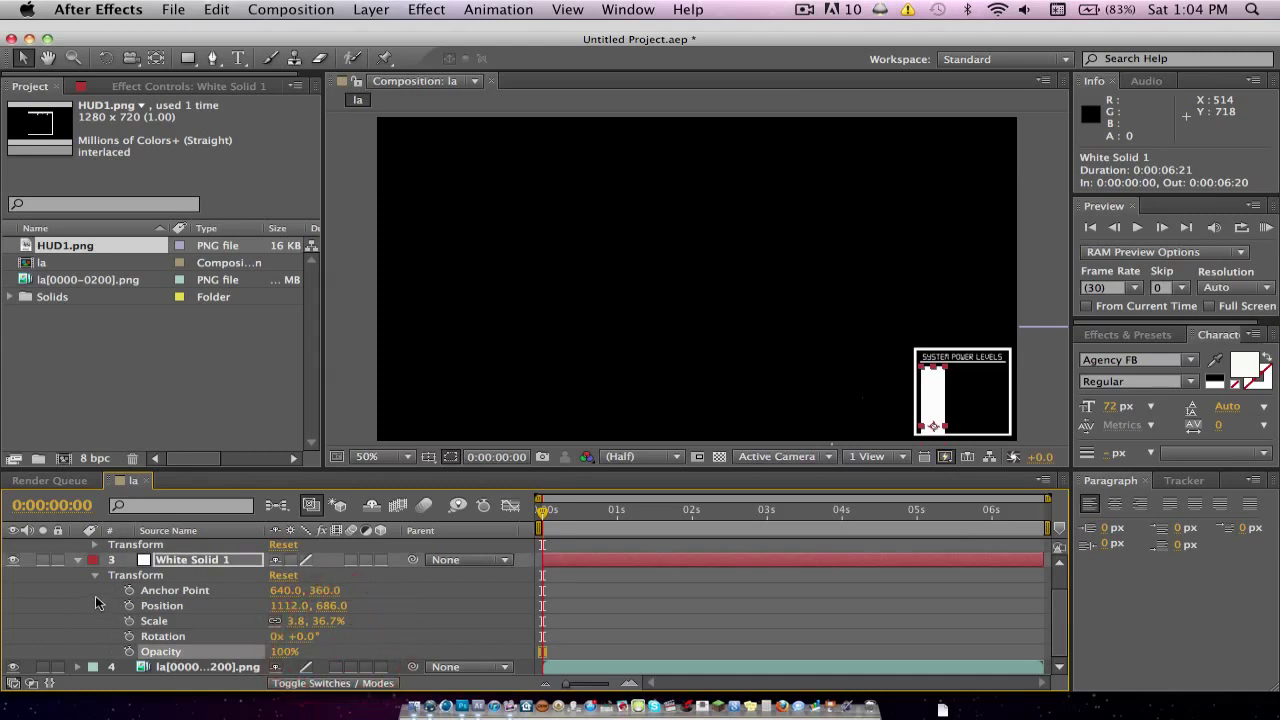
scroll(145, 598, "up", 2)
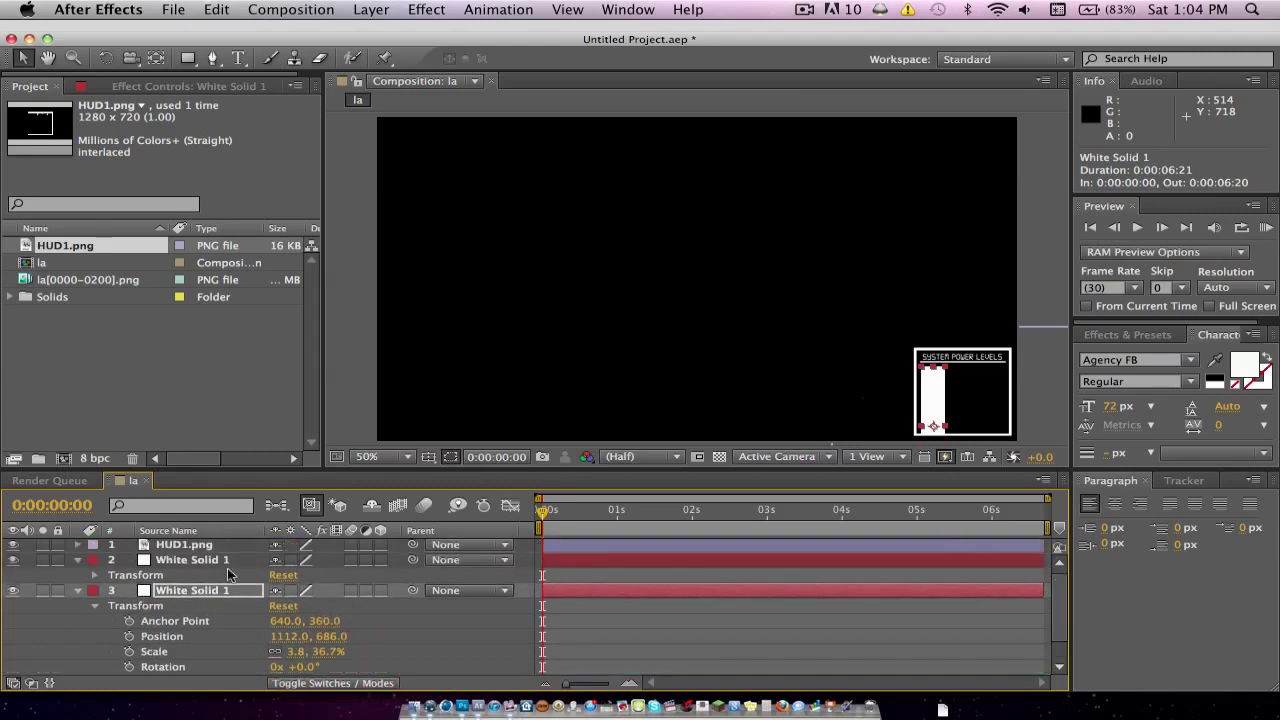
left_click(78, 561)
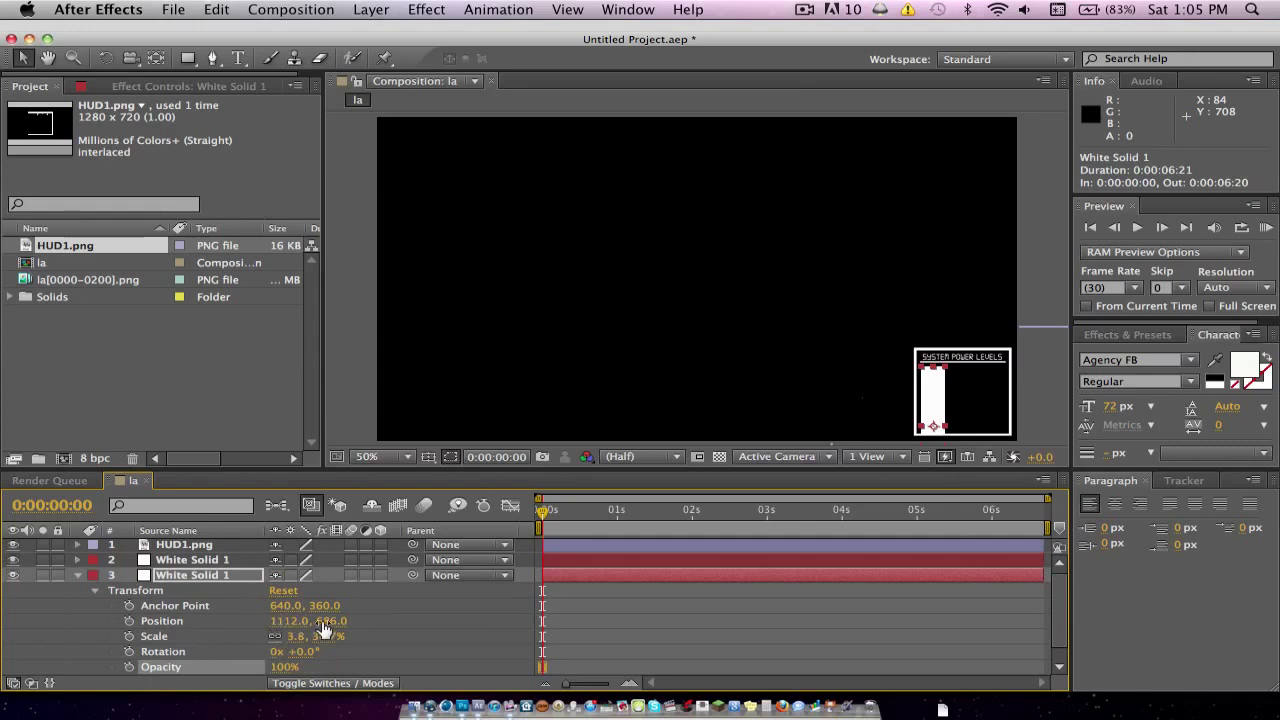
Set the lower White Solid 1's position to 1112, 704 and start keyframing its position at 0:00:00:00.
left_click_drag(322, 621, 350, 606)
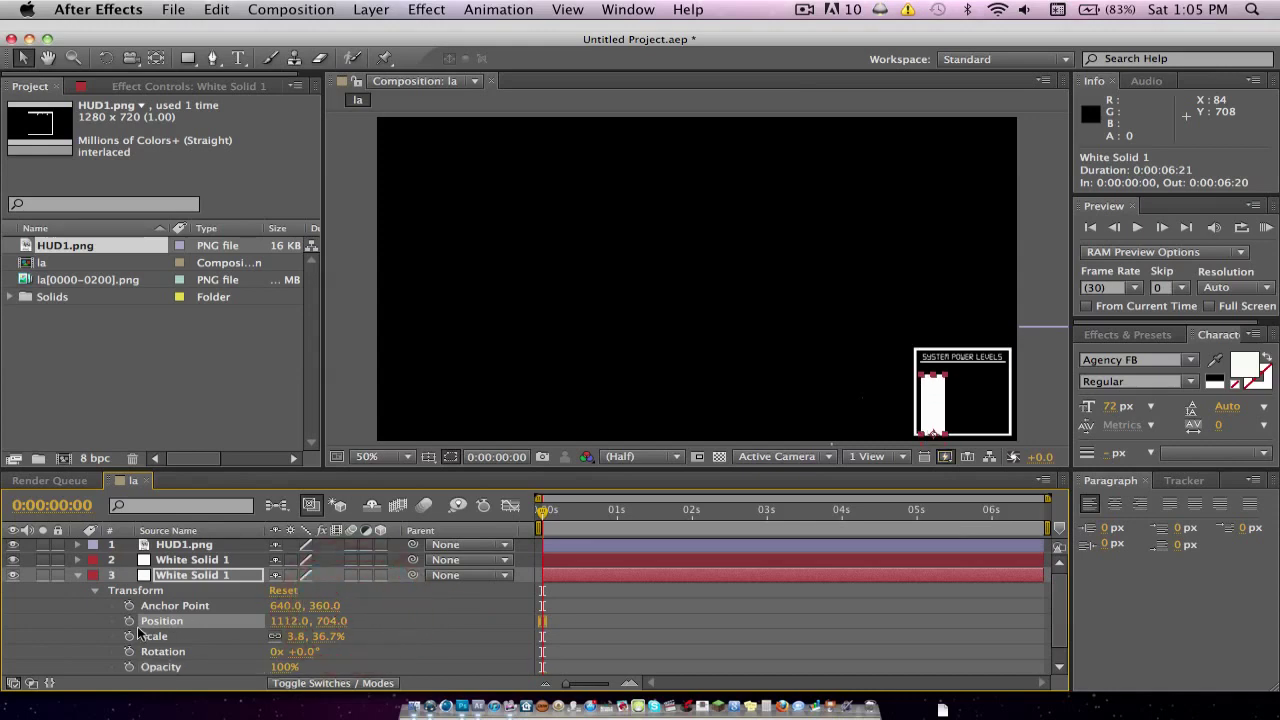
left_click(129, 621)
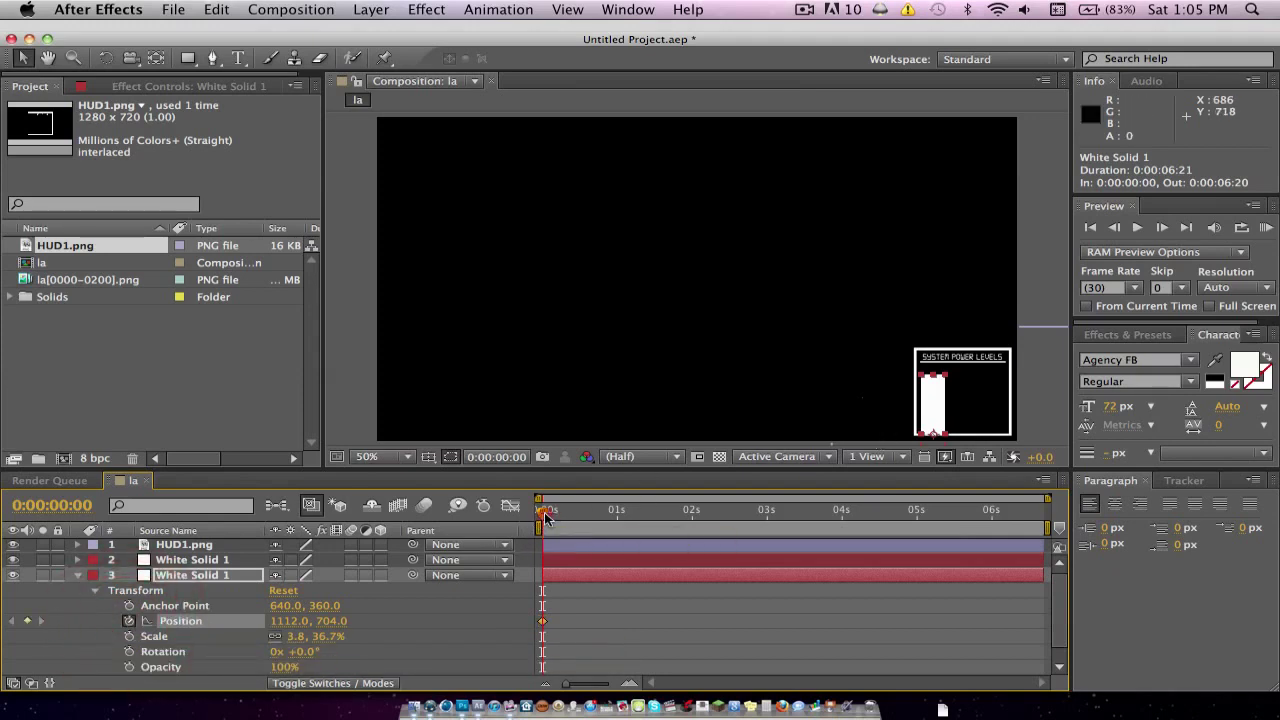
Keyframe the lower White Solid 1's Y position at 762 at 0:00:00:10, 703 at 0:00:00:20 and 717 at 0:00:01:02.
left_click_drag(543, 511, 570, 512)
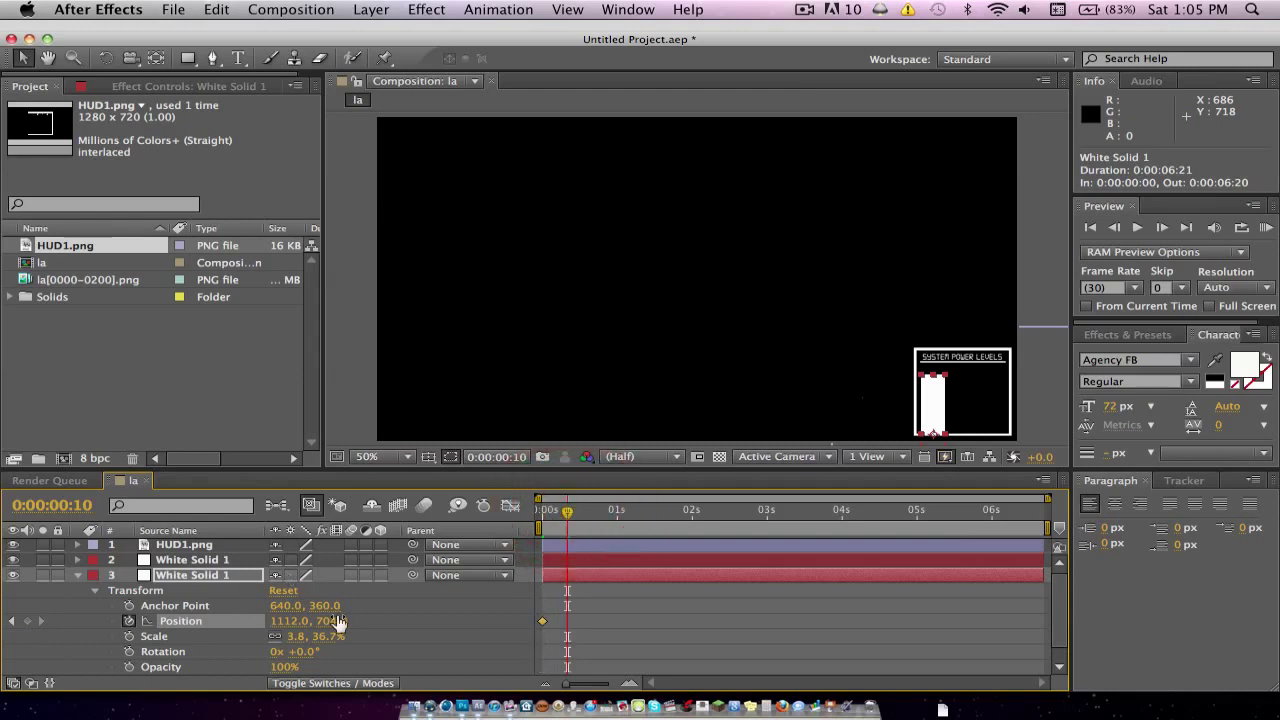
left_click_drag(330, 621, 385, 622)
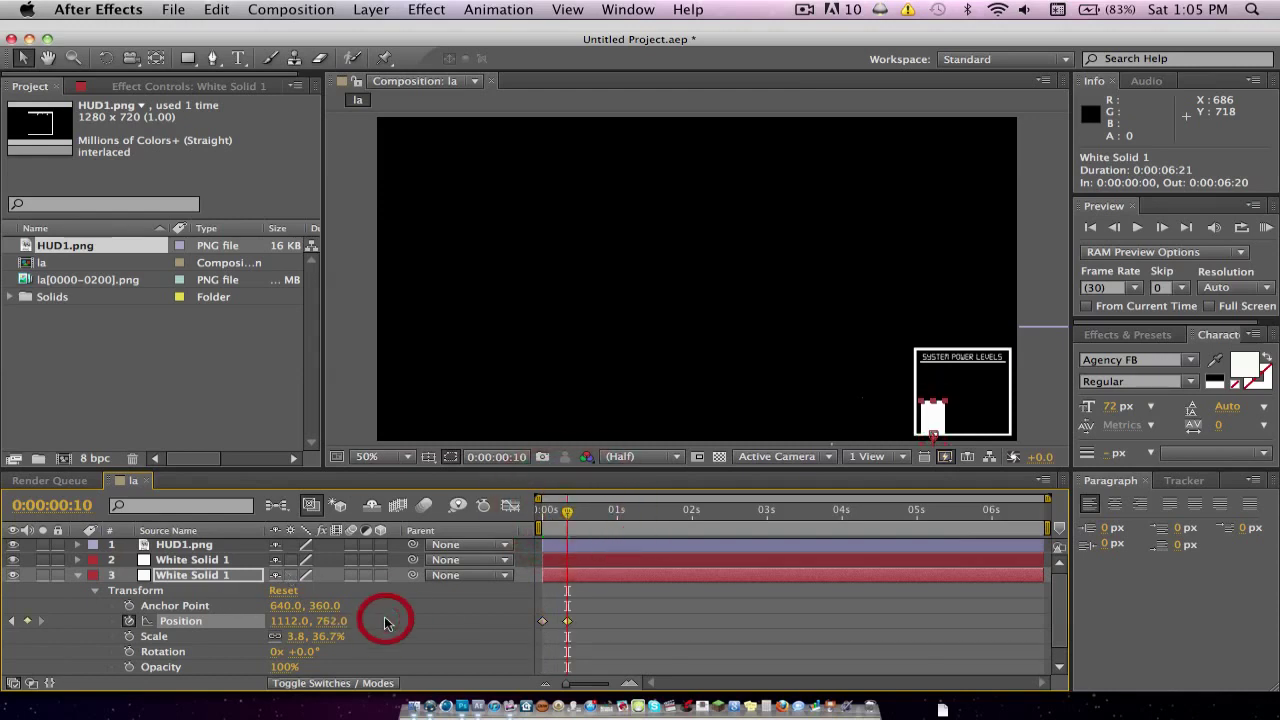
left_click_drag(566, 515, 592, 512)
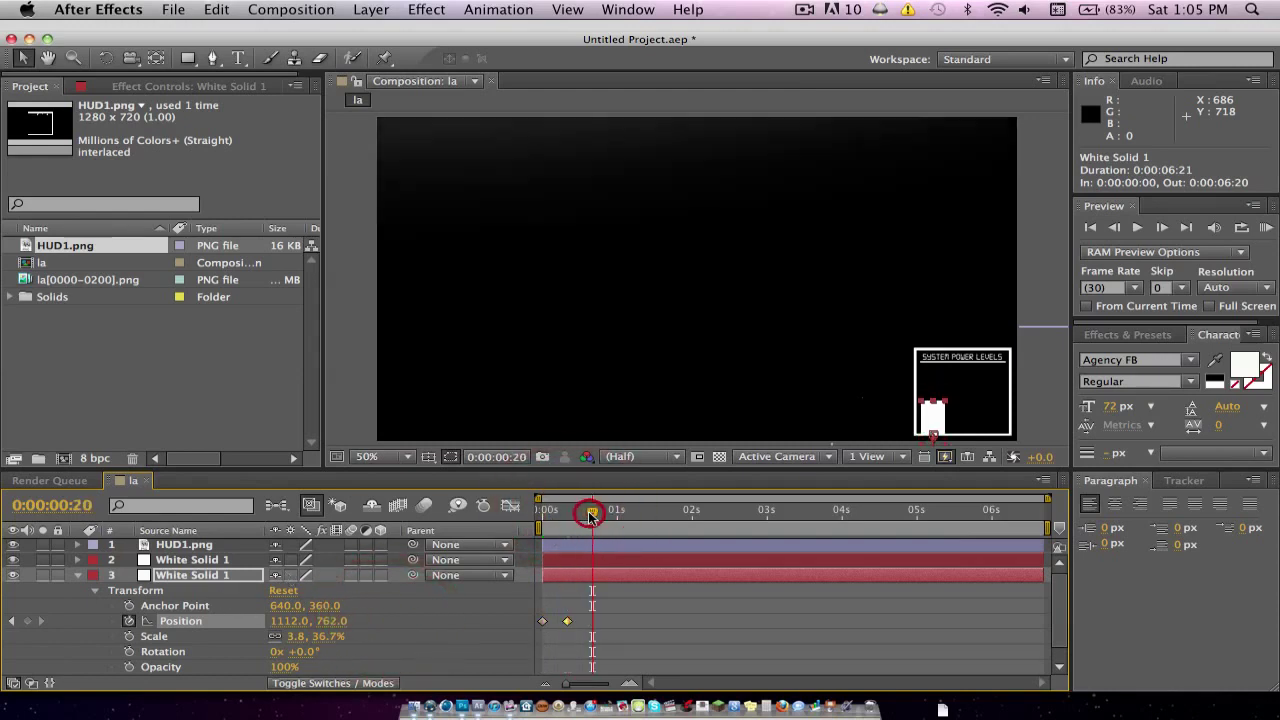
left_click_drag(328, 624, 282, 618)
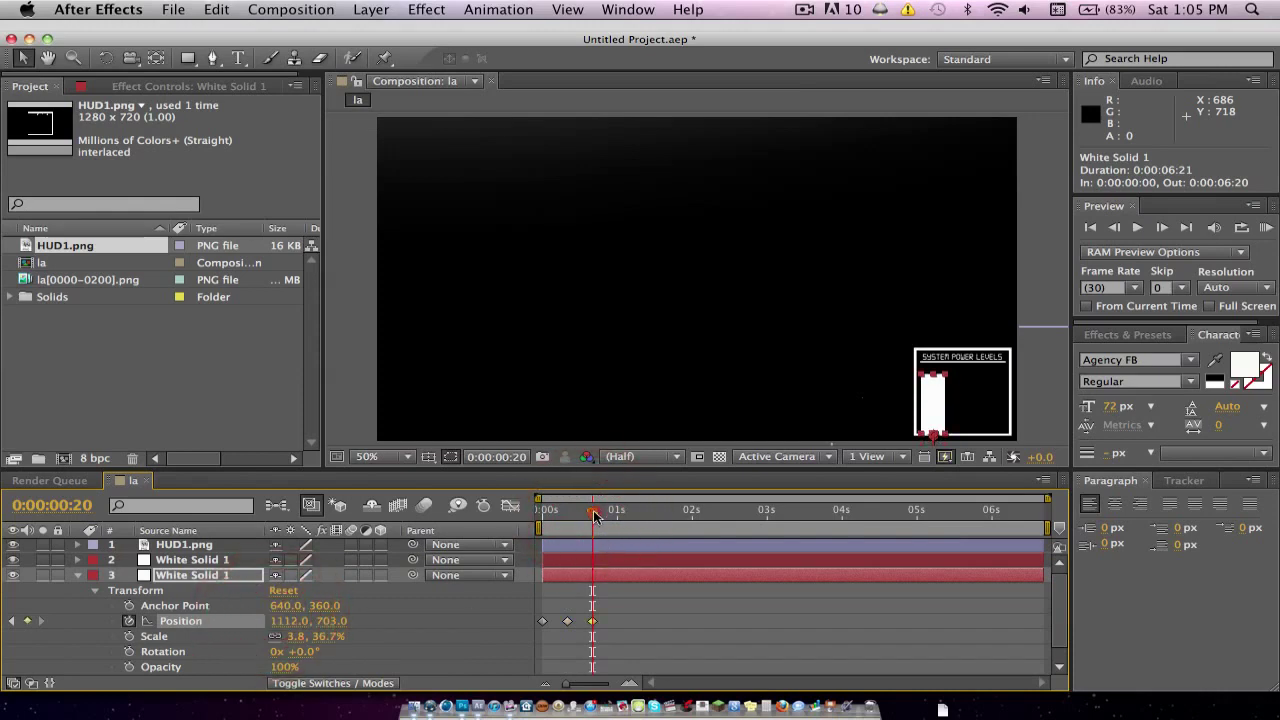
left_click_drag(594, 515, 622, 512)
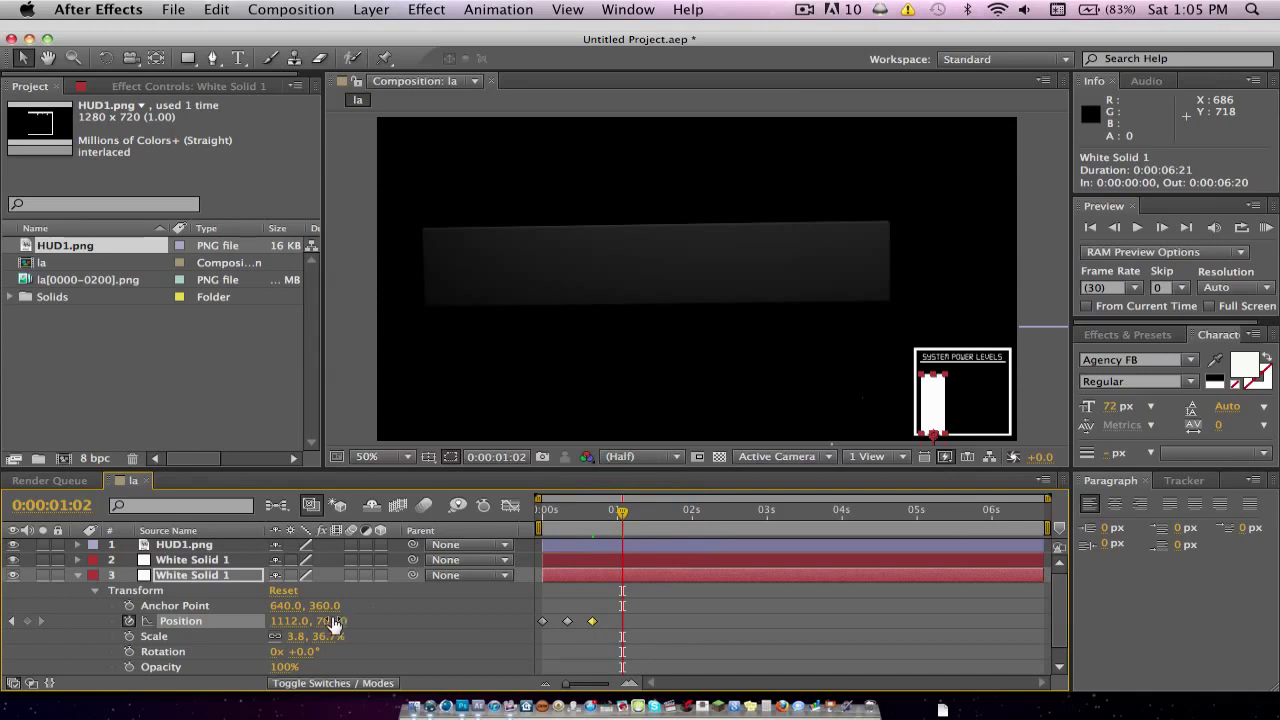
left_click_drag(333, 625, 338, 619)
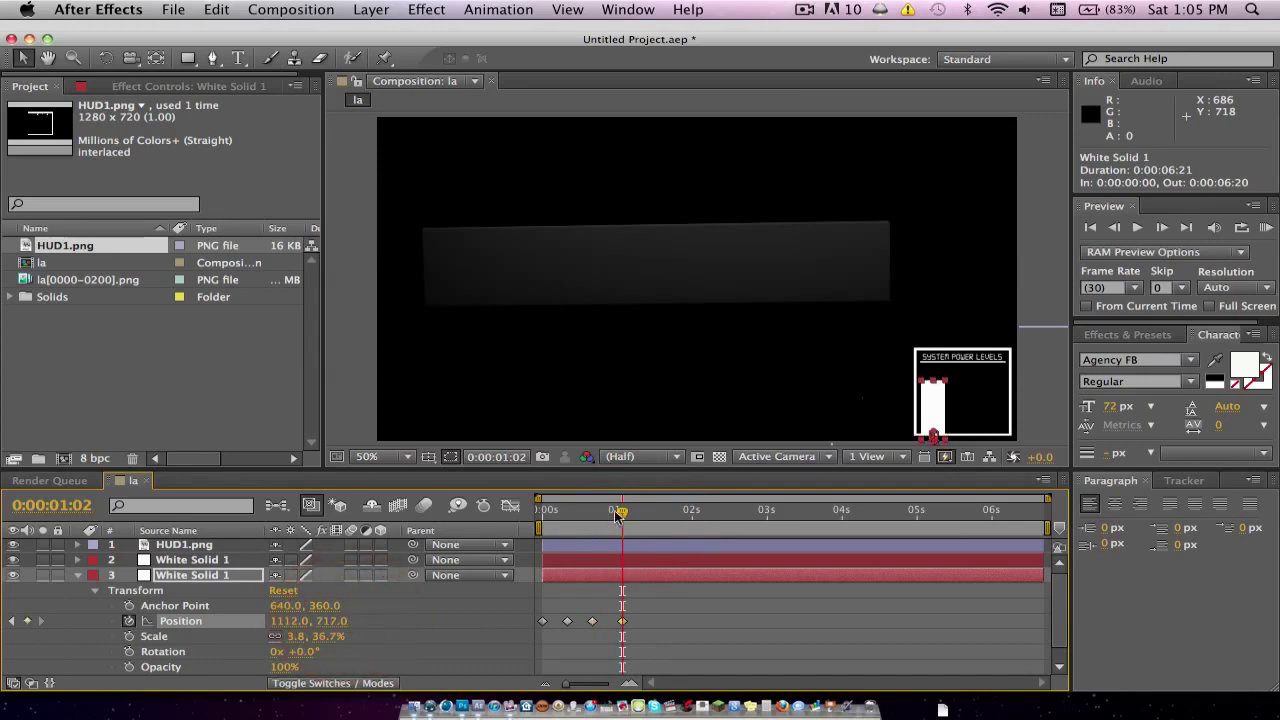
Keyframe the lower White Solid 1's Y position at 752 at 0:00:01:18, raise the bar at 0:00:01:29, and lower it to 768 at 0:00:02:08.
left_click_drag(622, 513, 663, 517)
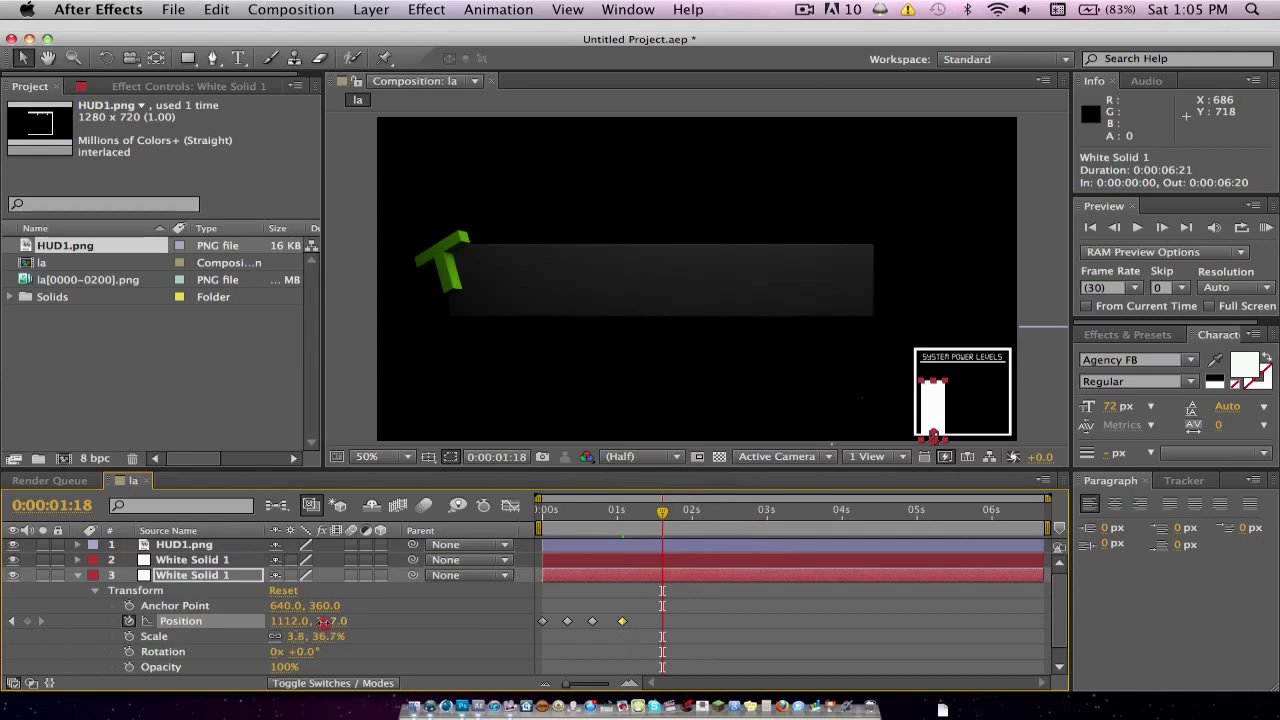
left_click_drag(322, 621, 348, 621)
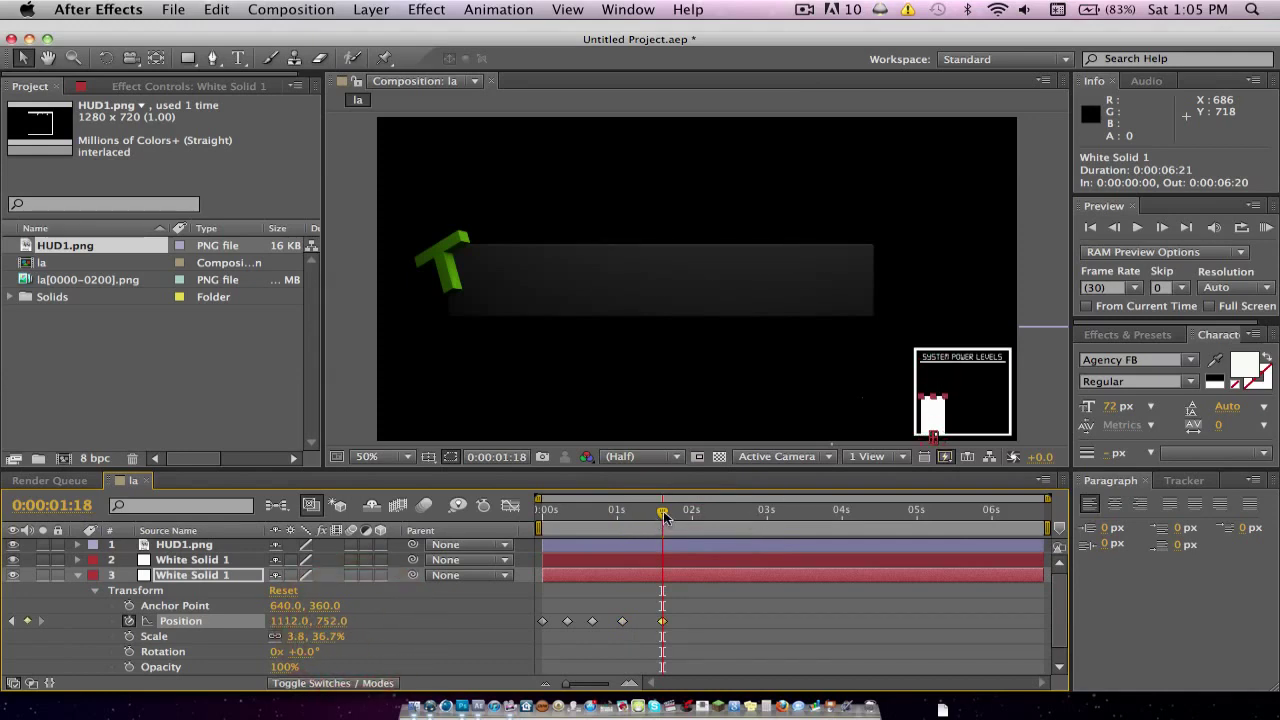
left_click_drag(665, 515, 688, 512)
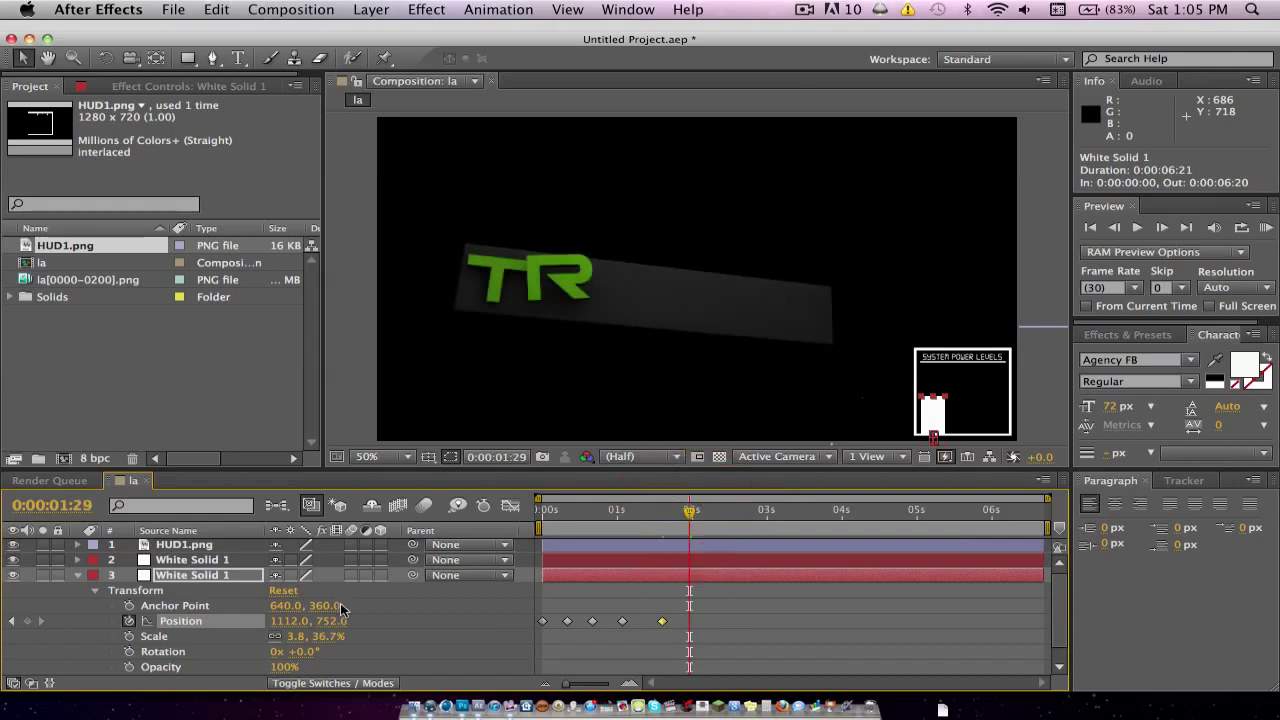
left_click_drag(333, 627, 278, 622)
left_click_drag(688, 515, 711, 512)
left_click_drag(322, 630, 380, 621)
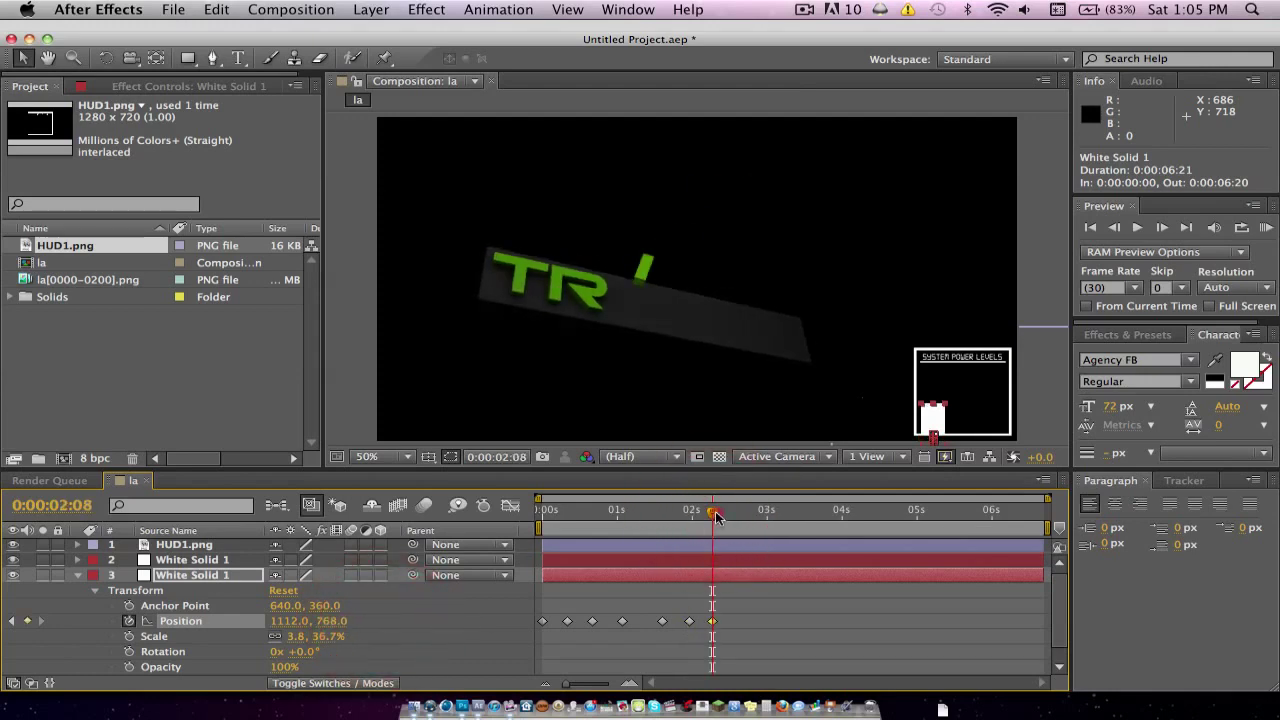
Keyframe the lower White Solid 1's Y position at 721 at 0:00:02:26, 756 at 0:00:03:14 and 709 at 0:00:04:01.
left_click_drag(716, 516, 757, 513)
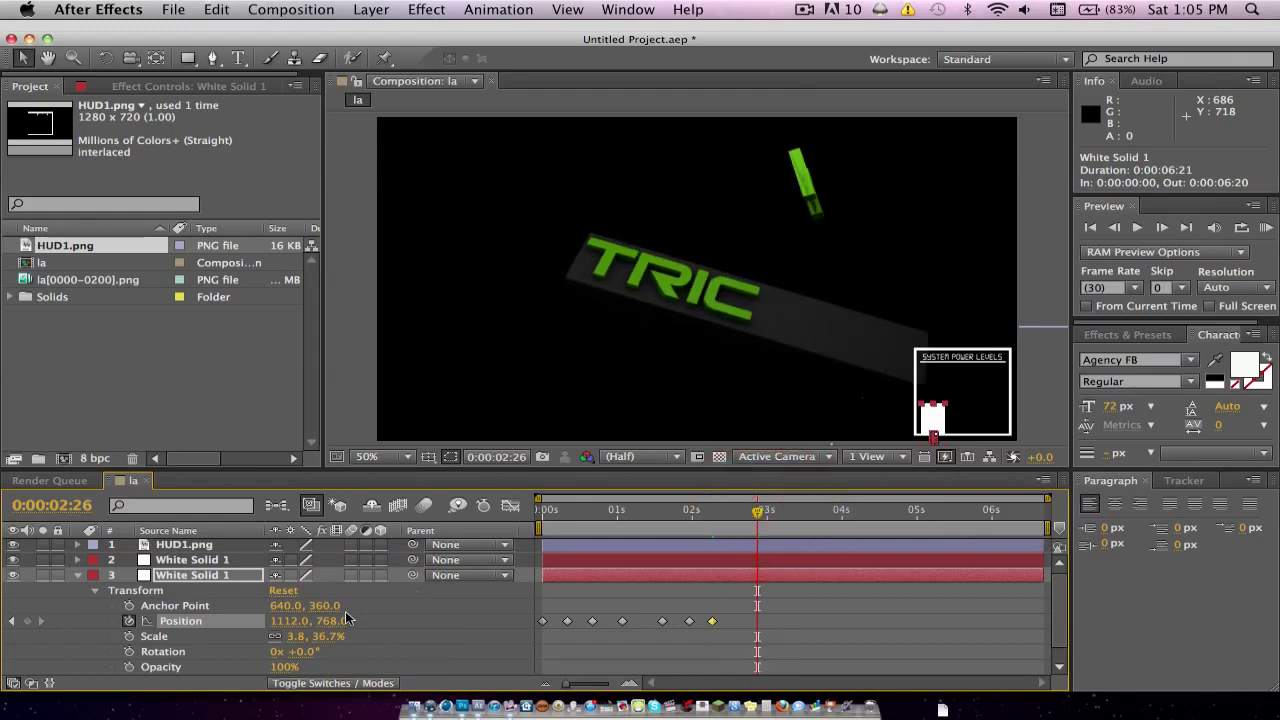
left_click_drag(322, 621, 280, 622)
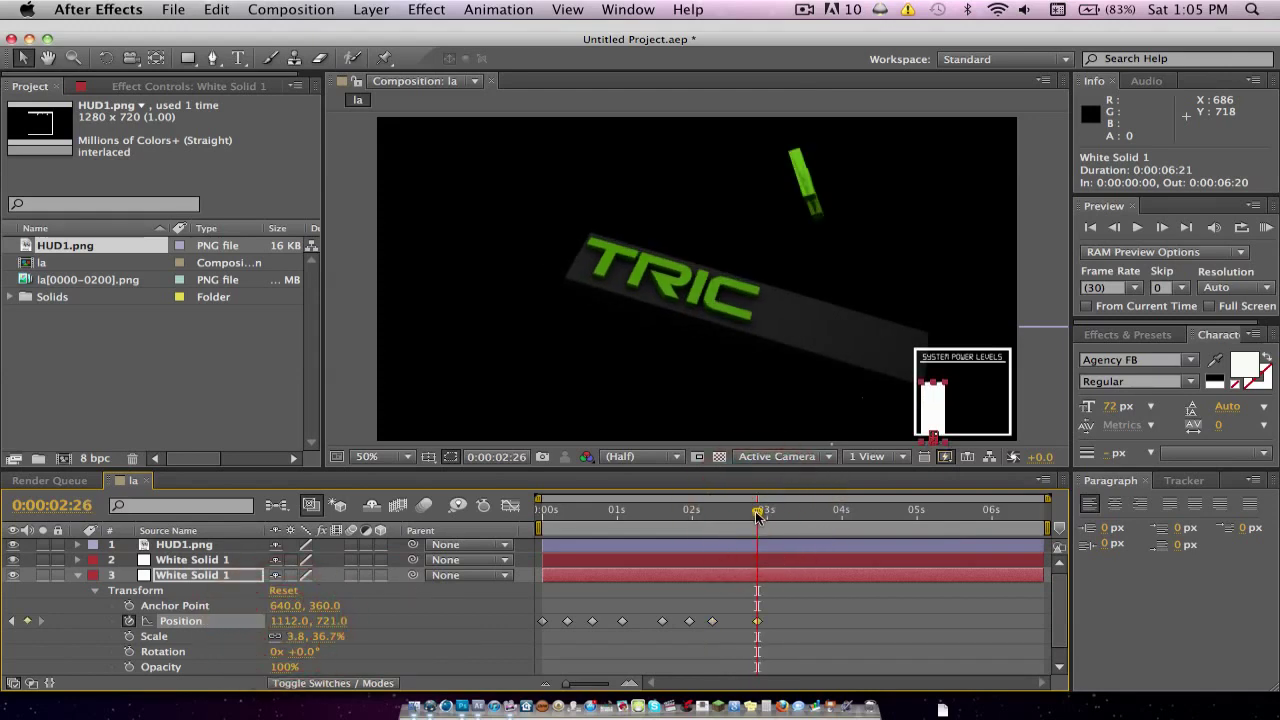
mouse_move(757, 513)
left_mouse_down()
mouse_move(795, 513)
mouse_move(772, 515)
left_mouse_up()
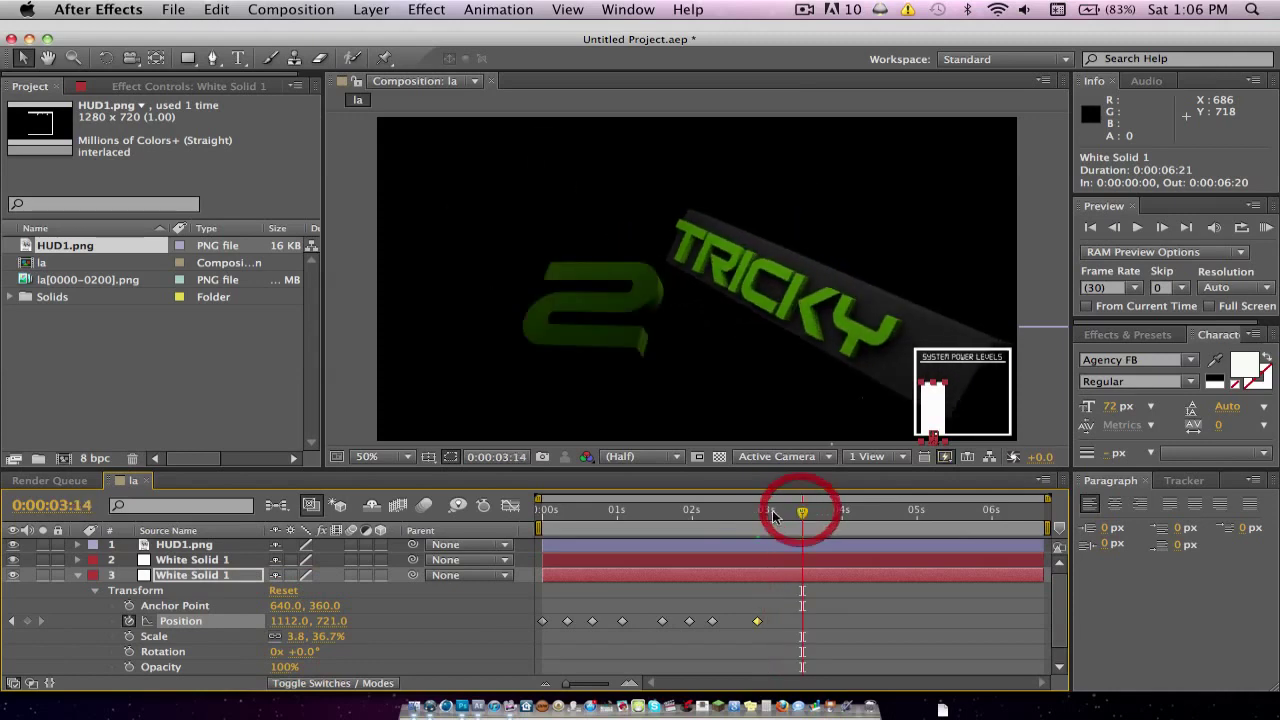
left_click_drag(316, 624, 364, 612)
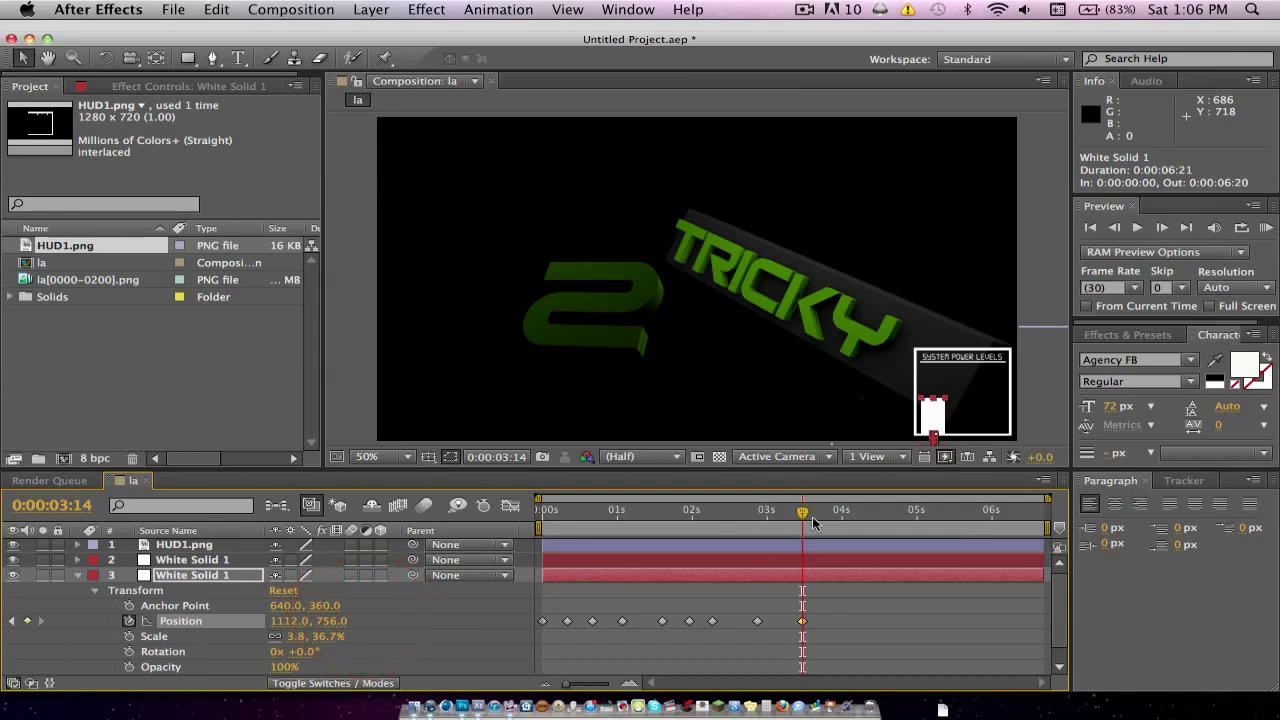
left_click_drag(803, 516, 843, 511)
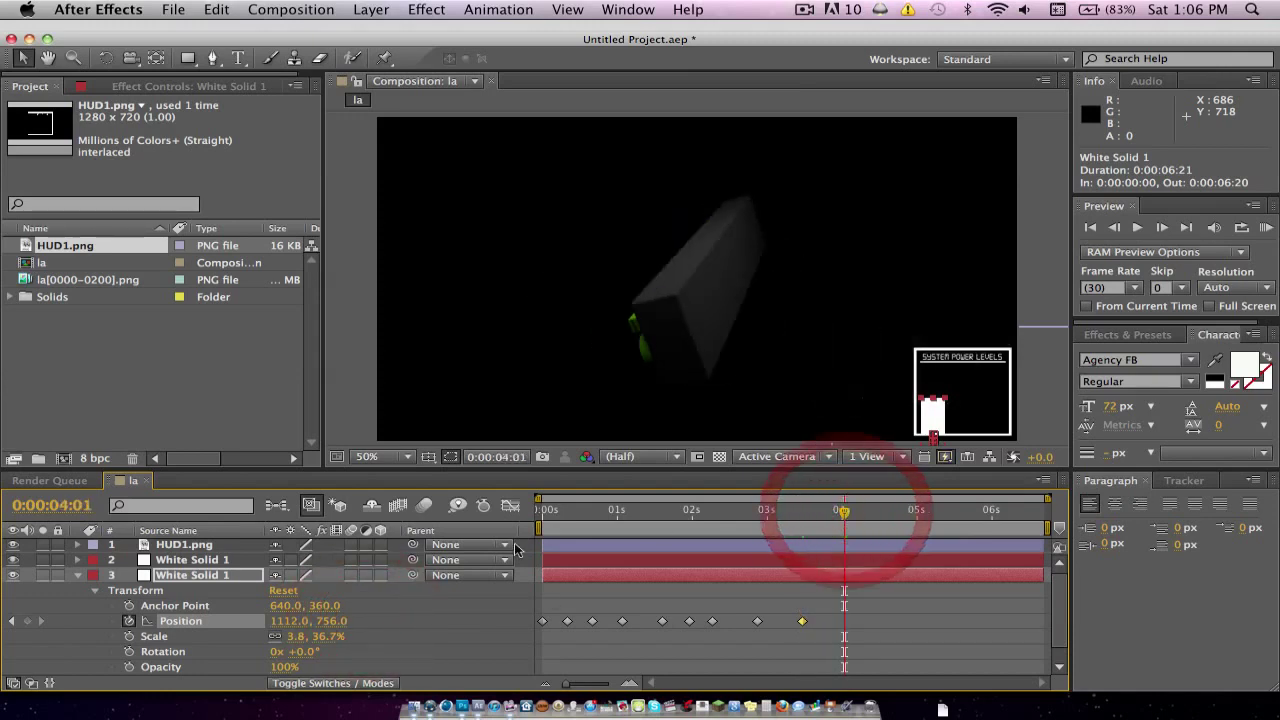
left_click_drag(336, 621, 282, 625)
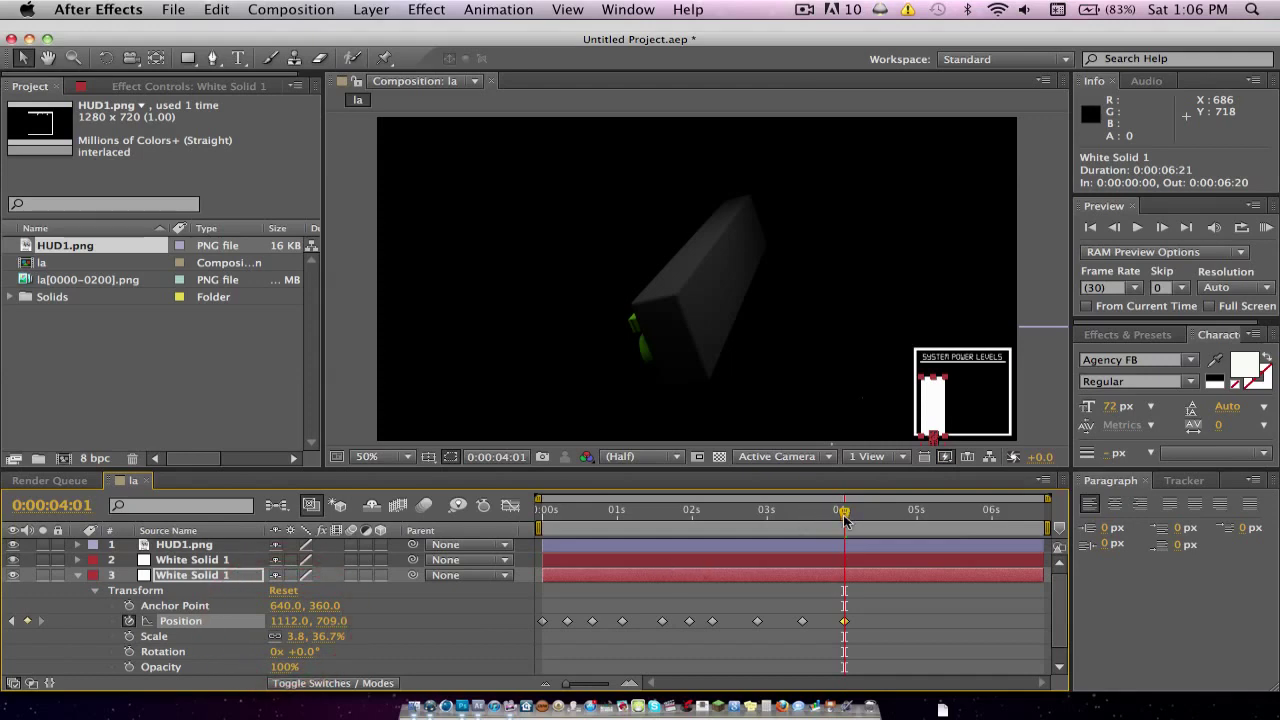
Lower the bar further with Y position keyframes of 786 at 0:00:04:18 and 811 at 0:00:05:09.
left_click_drag(843, 514, 887, 514)
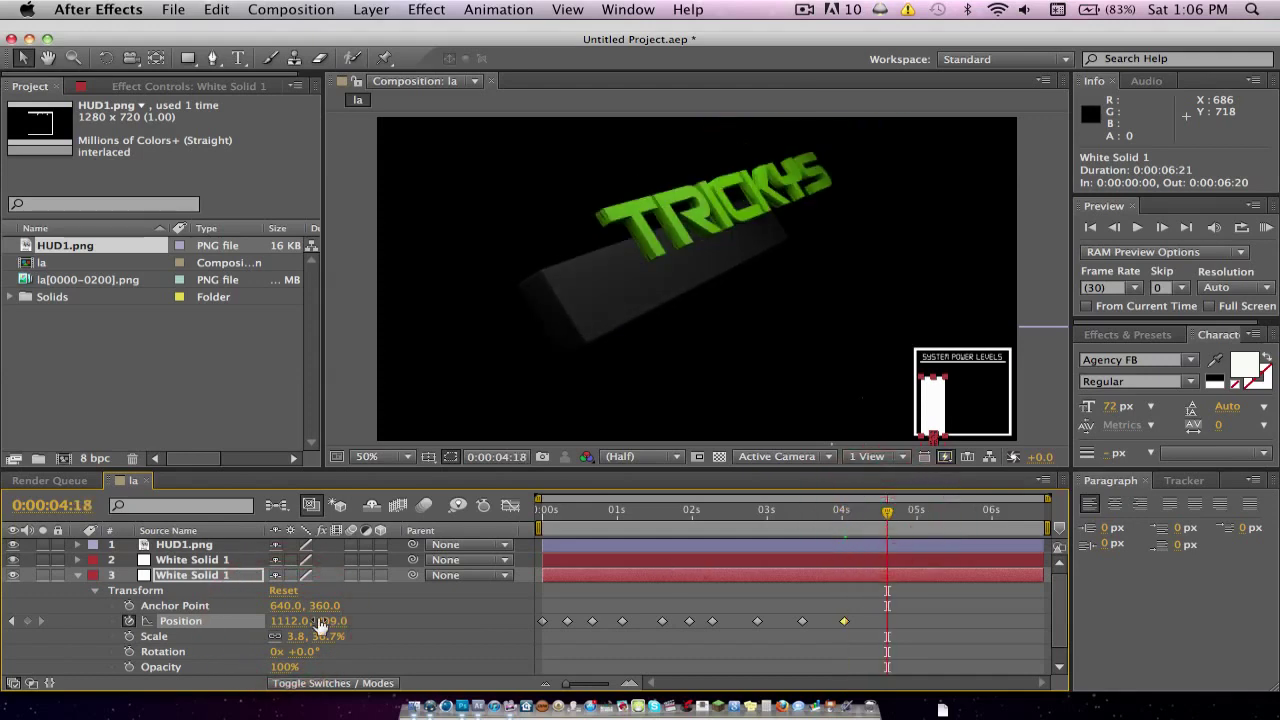
left_click_drag(300, 620, 388, 631)
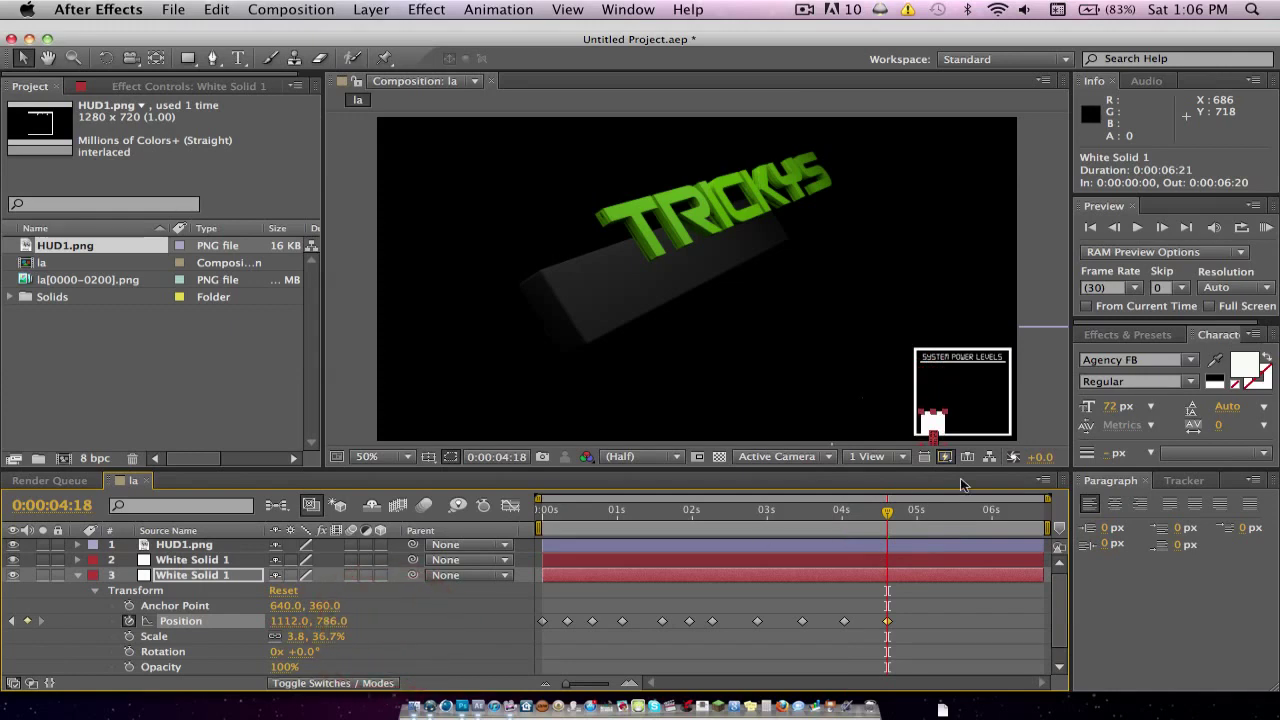
left_click_drag(885, 517, 938, 512)
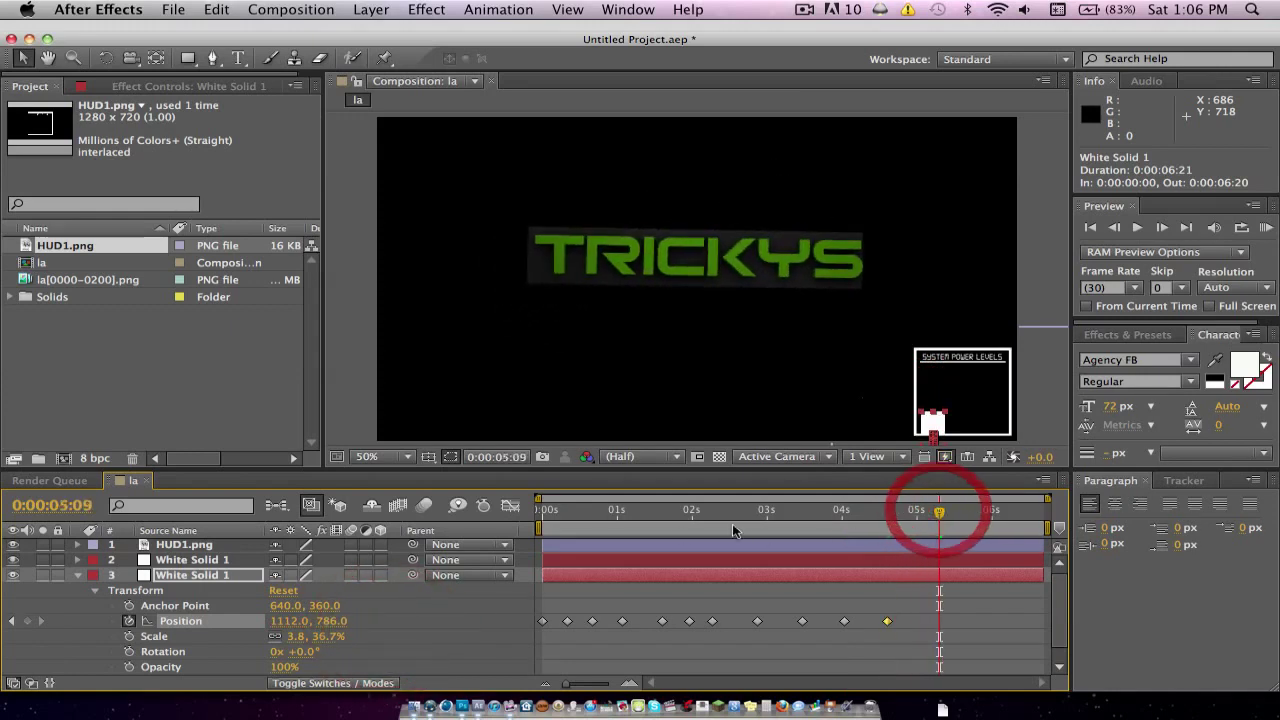
left_click(331, 621)
left_click_drag(333, 621, 355, 621)
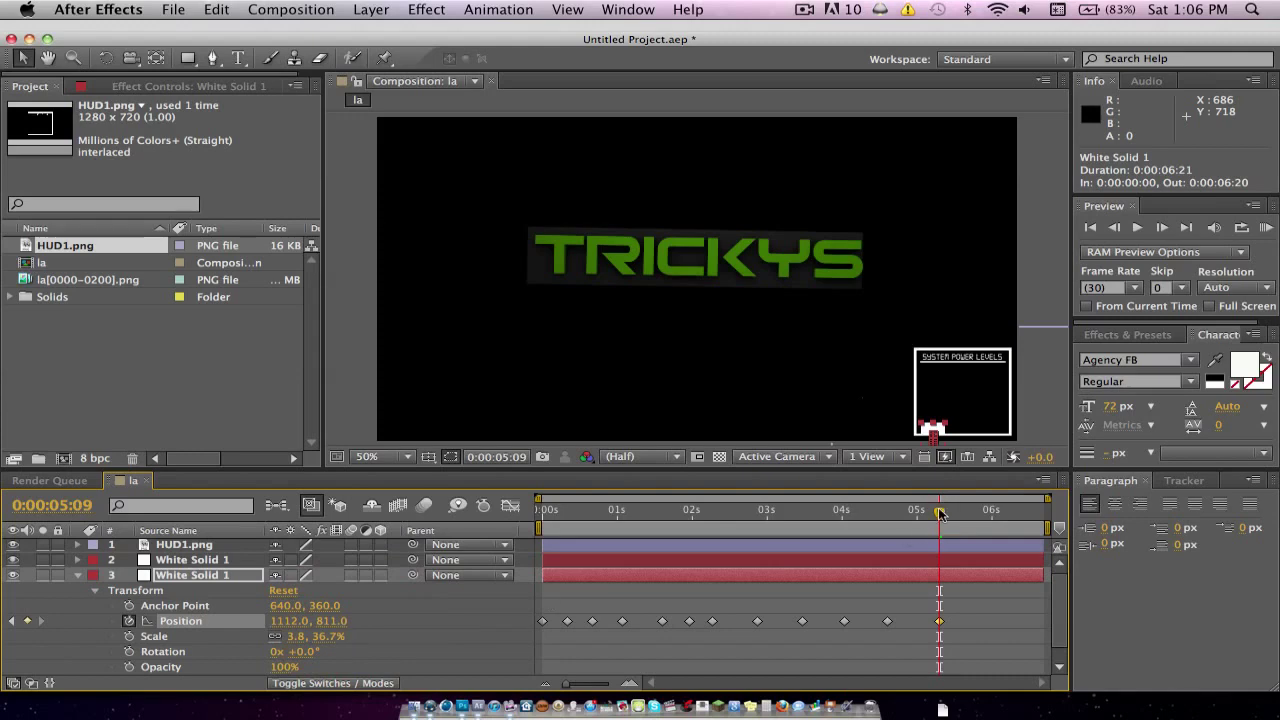
Raise the bar with Y position keyframes of 763 at 0:00:05:25 and 695 at 0:00:06:12, and preview the animation from the start.
left_click_drag(938, 512, 978, 512)
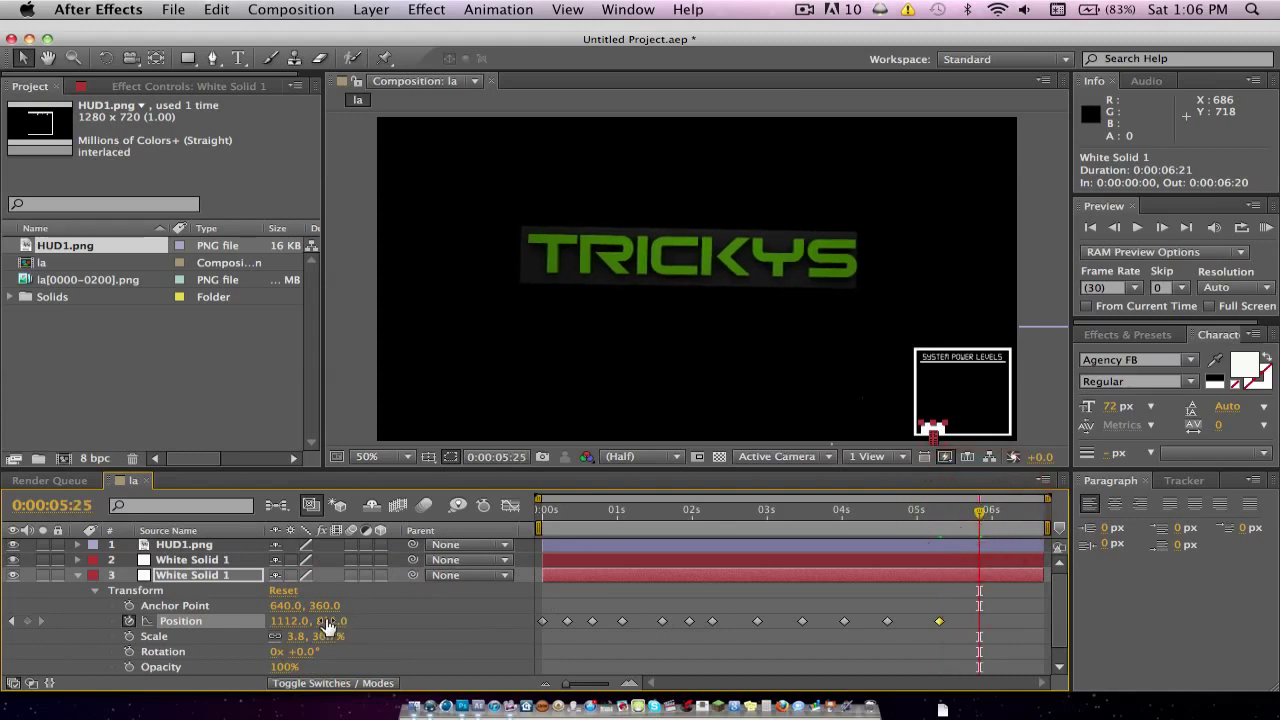
left_click_drag(330, 625, 285, 614)
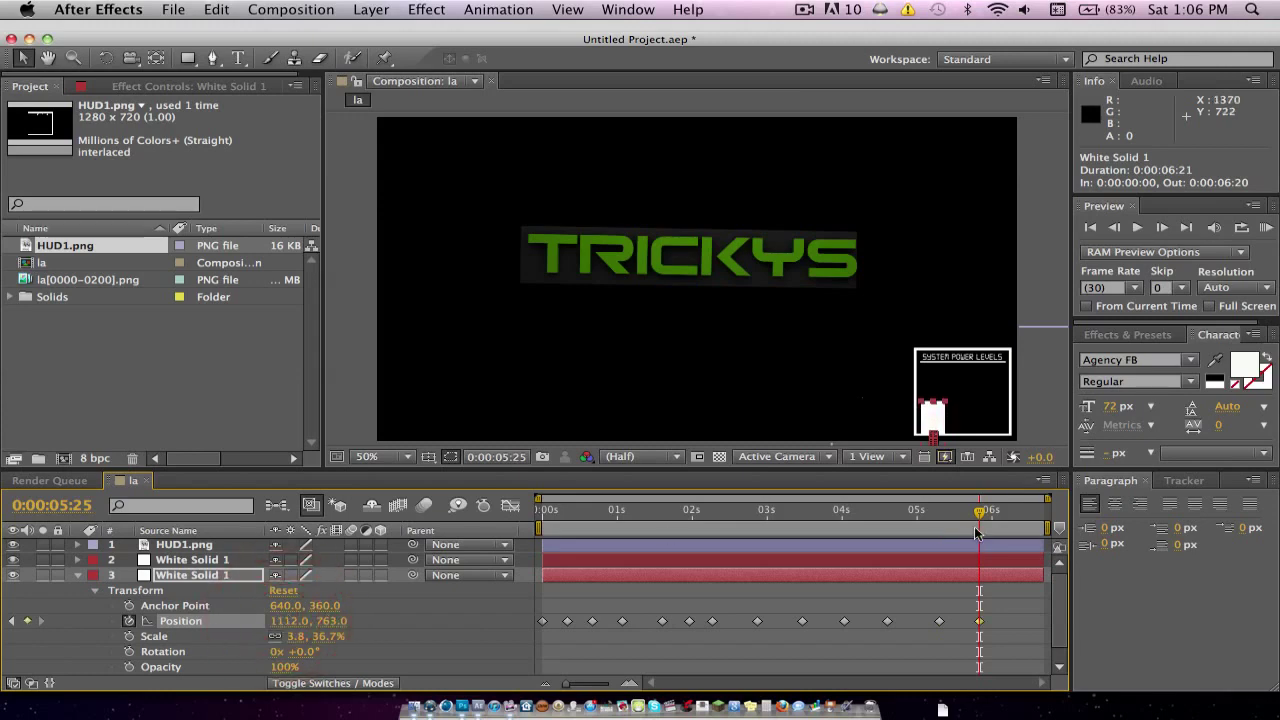
left_click_drag(982, 514, 1022, 512)
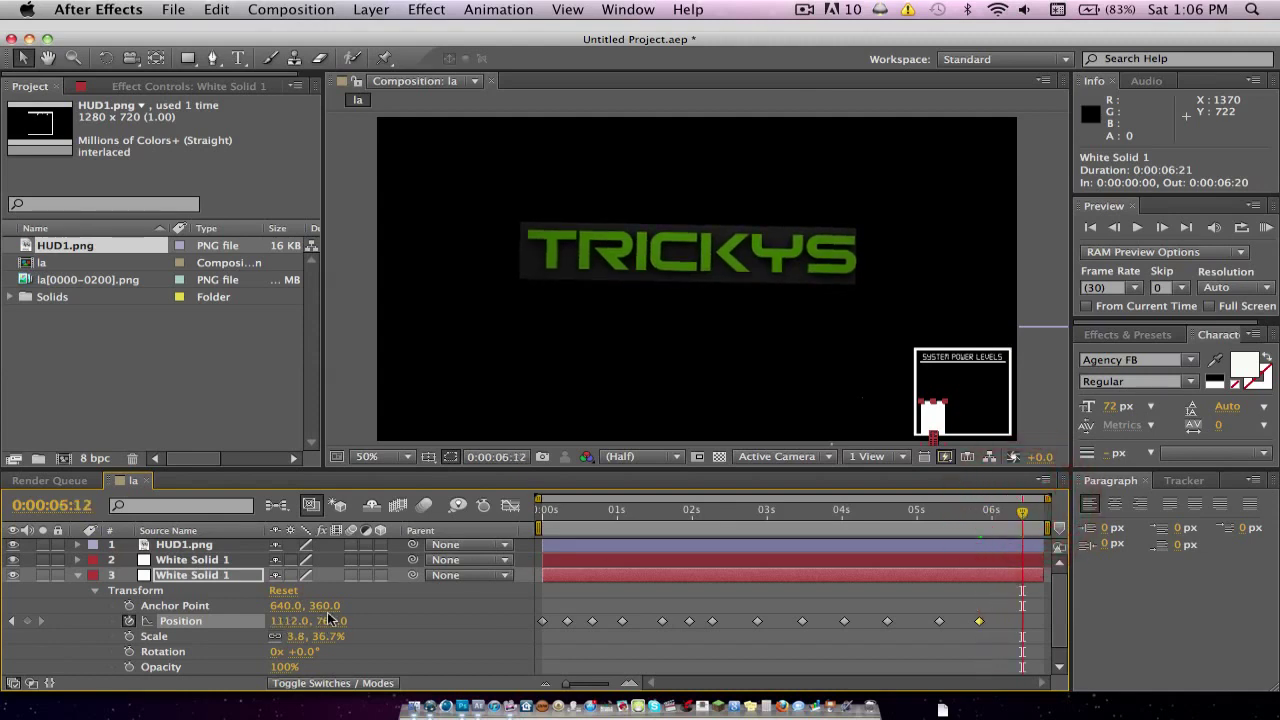
left_click_drag(329, 618, 257, 622)
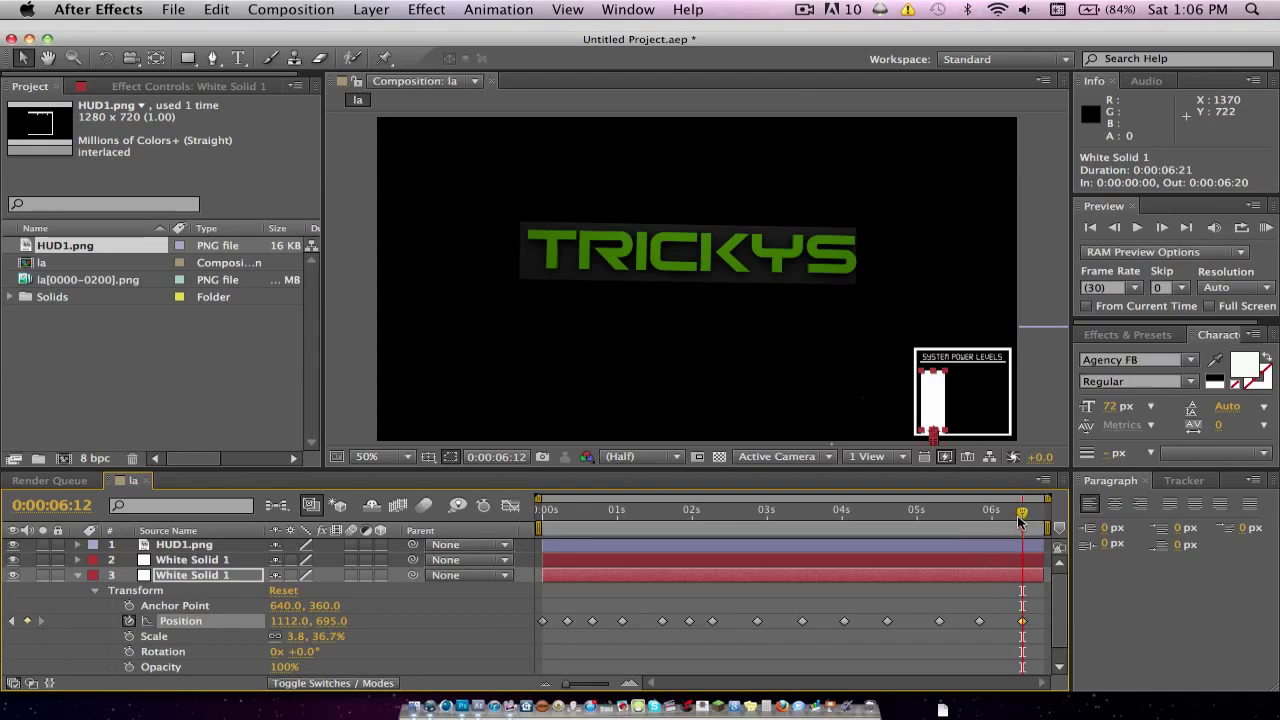
left_click_drag(1020, 521, 530, 516)
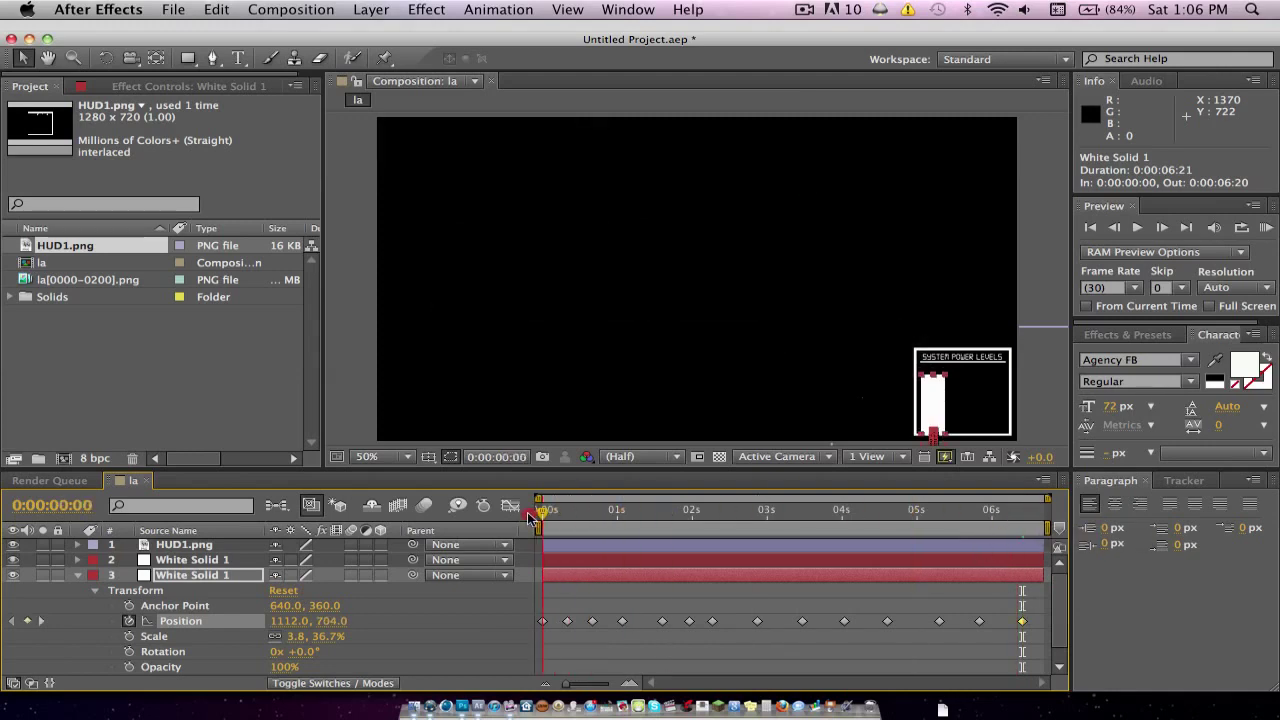
key("space")
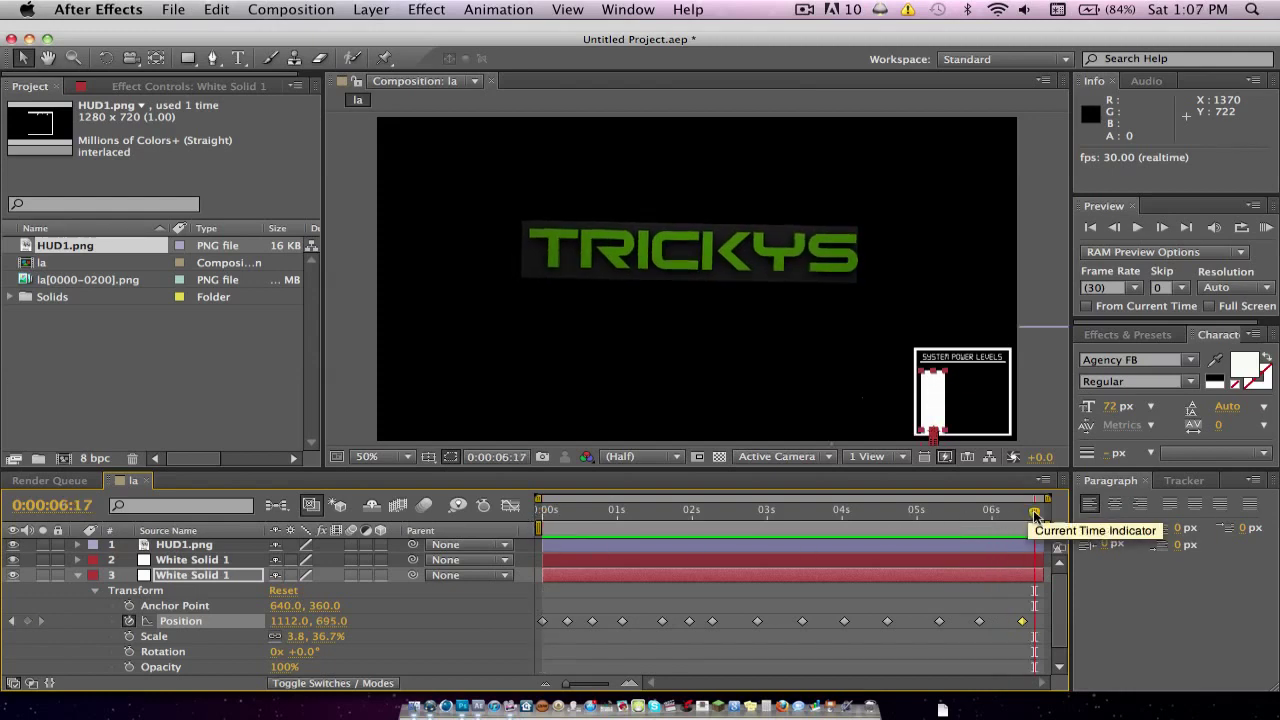
double_click(184, 575)
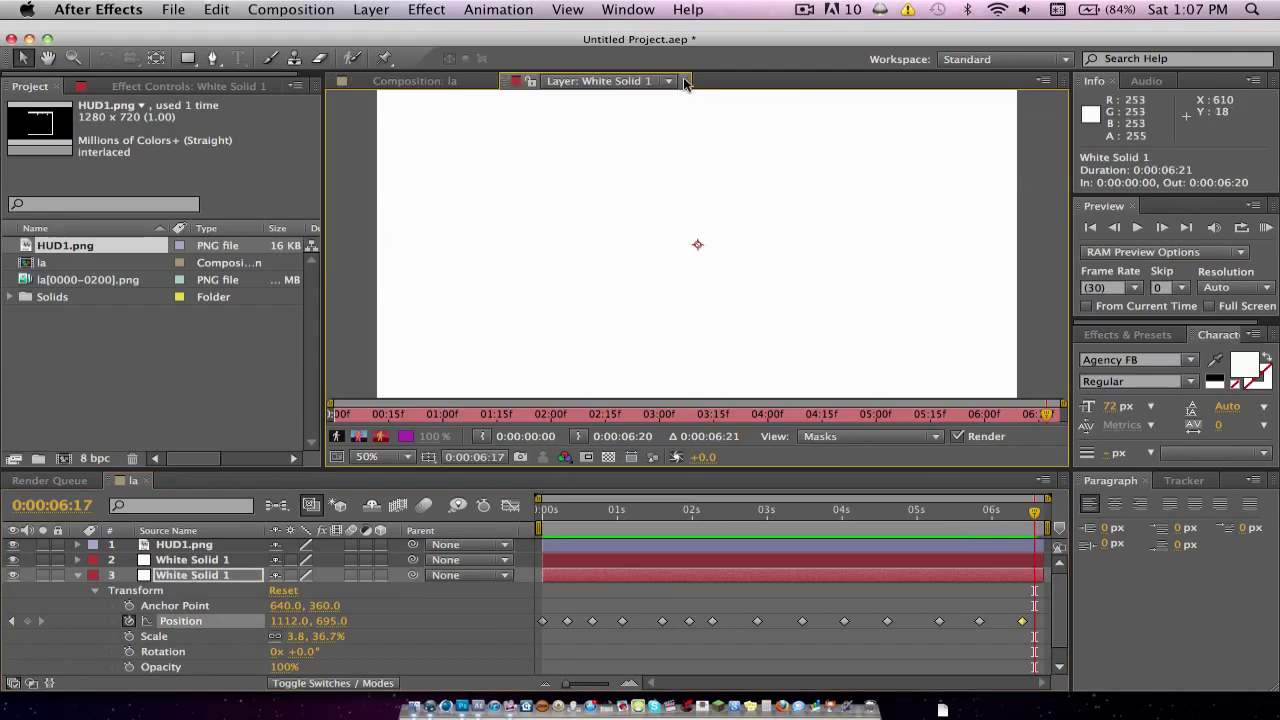
left_click(685, 81)
right_click(203, 578)
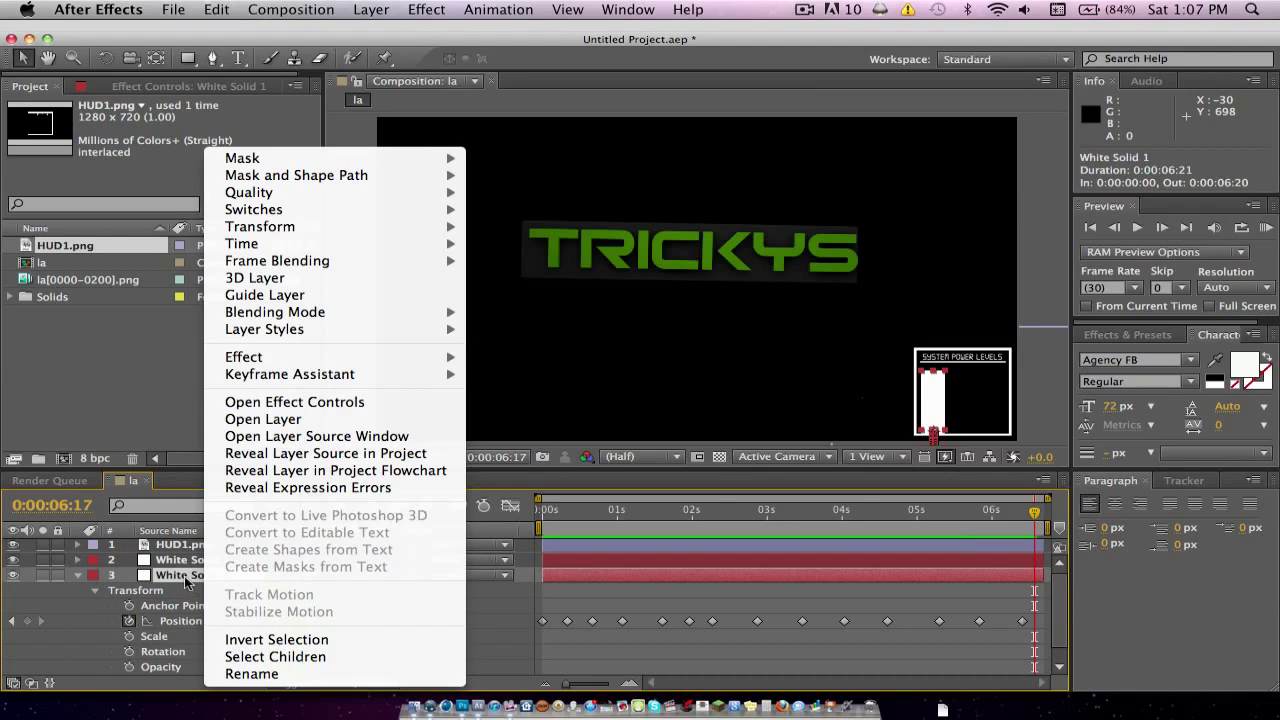
left_click(185, 580)
double_click(184, 578)
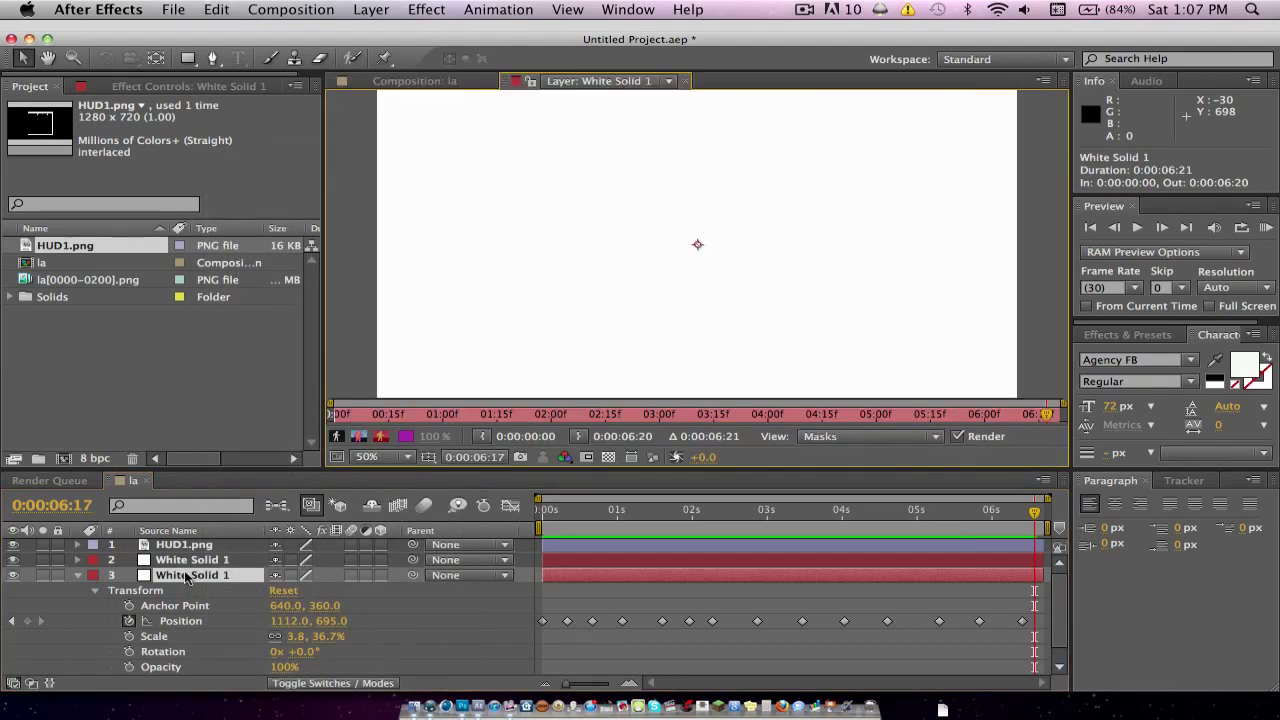
left_click(684, 81)
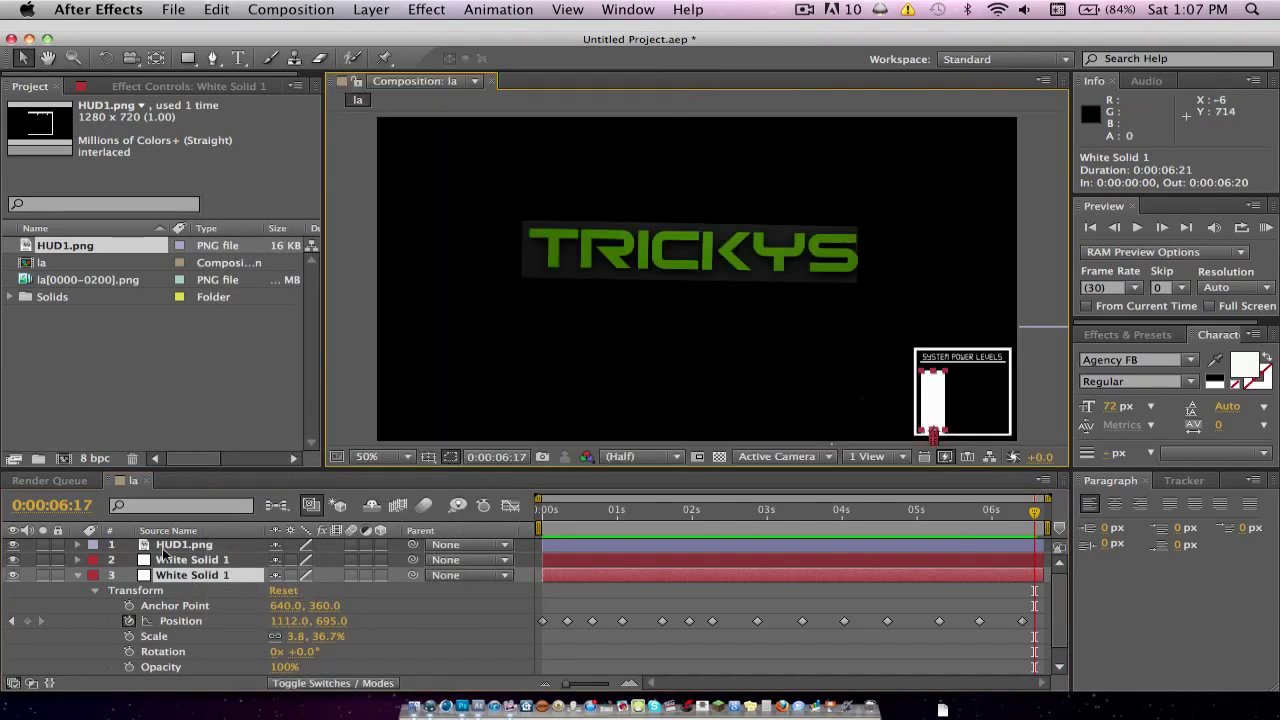
Rename the lower White Solid 1 layer to Solid Bar.
right_click(165, 582)
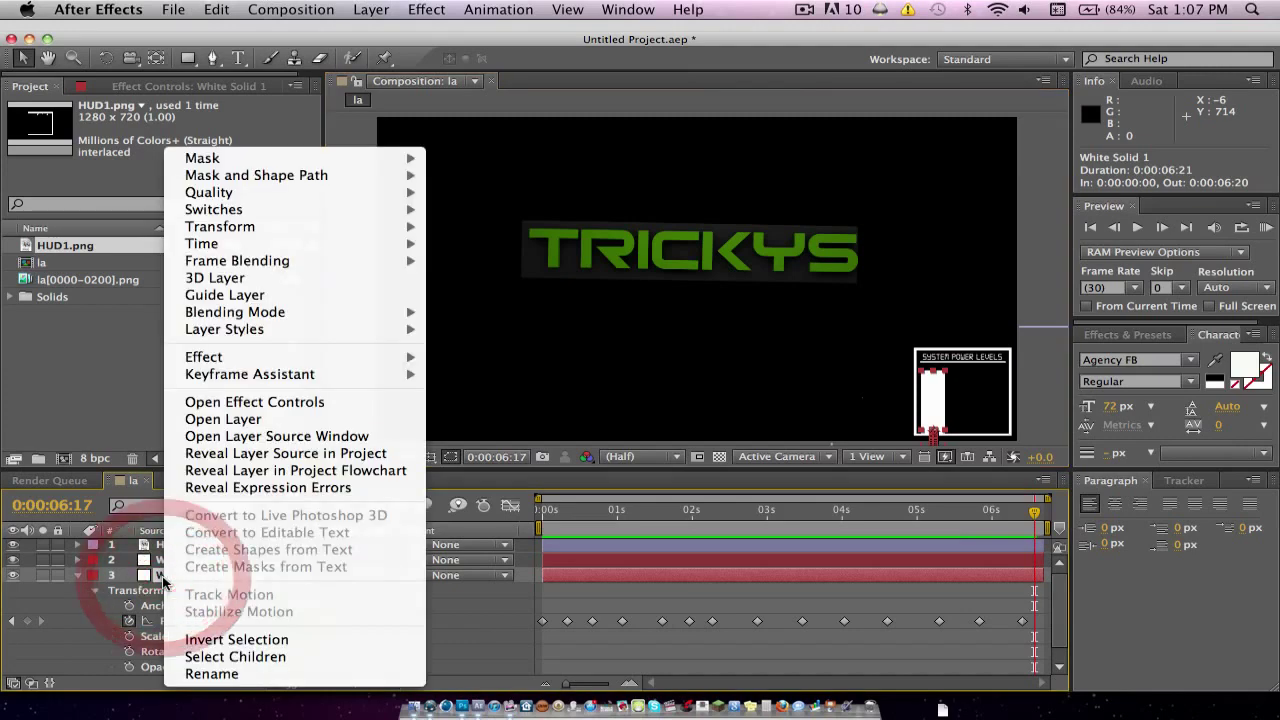
left_click(225, 674)
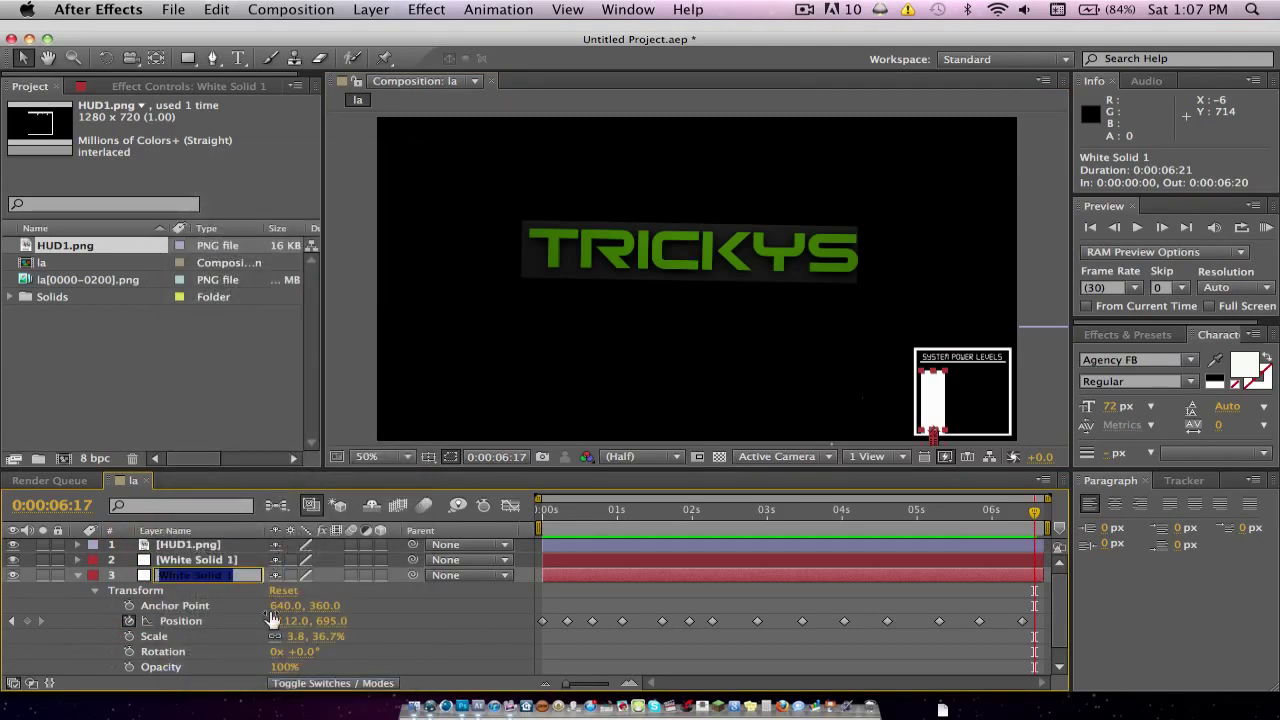
type("So")
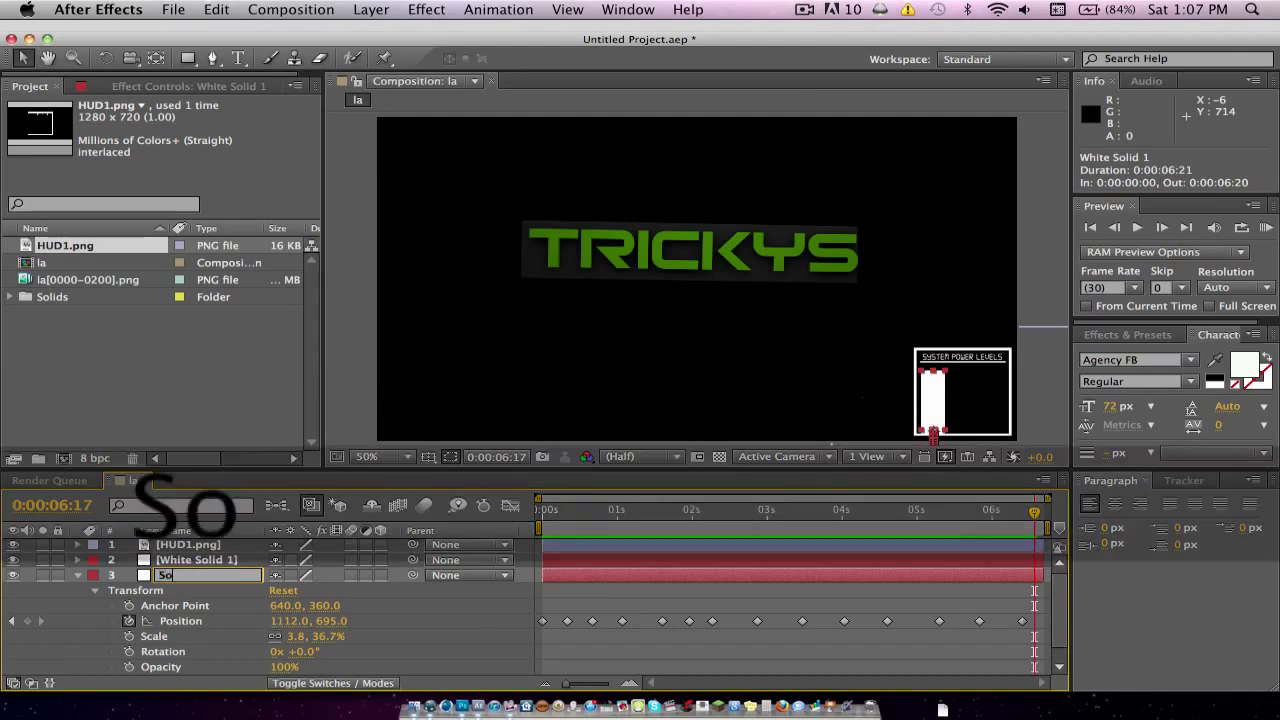
type("lid Bar")
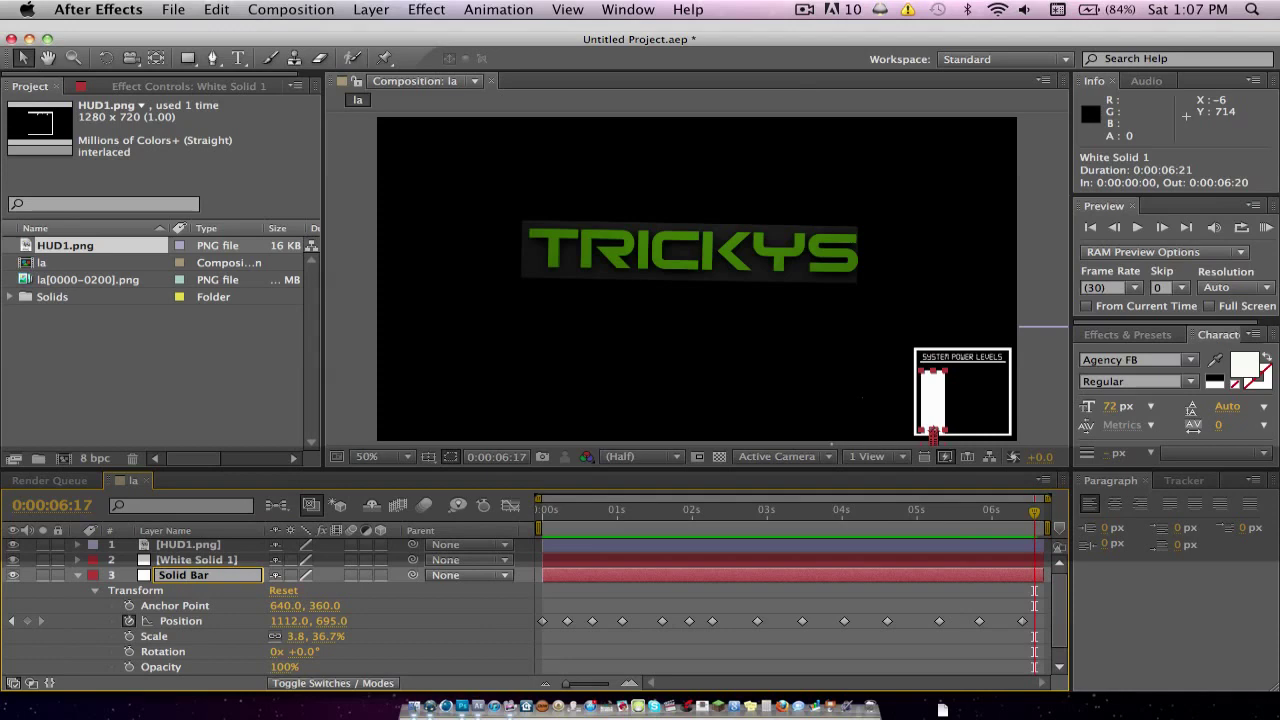
key("Return")
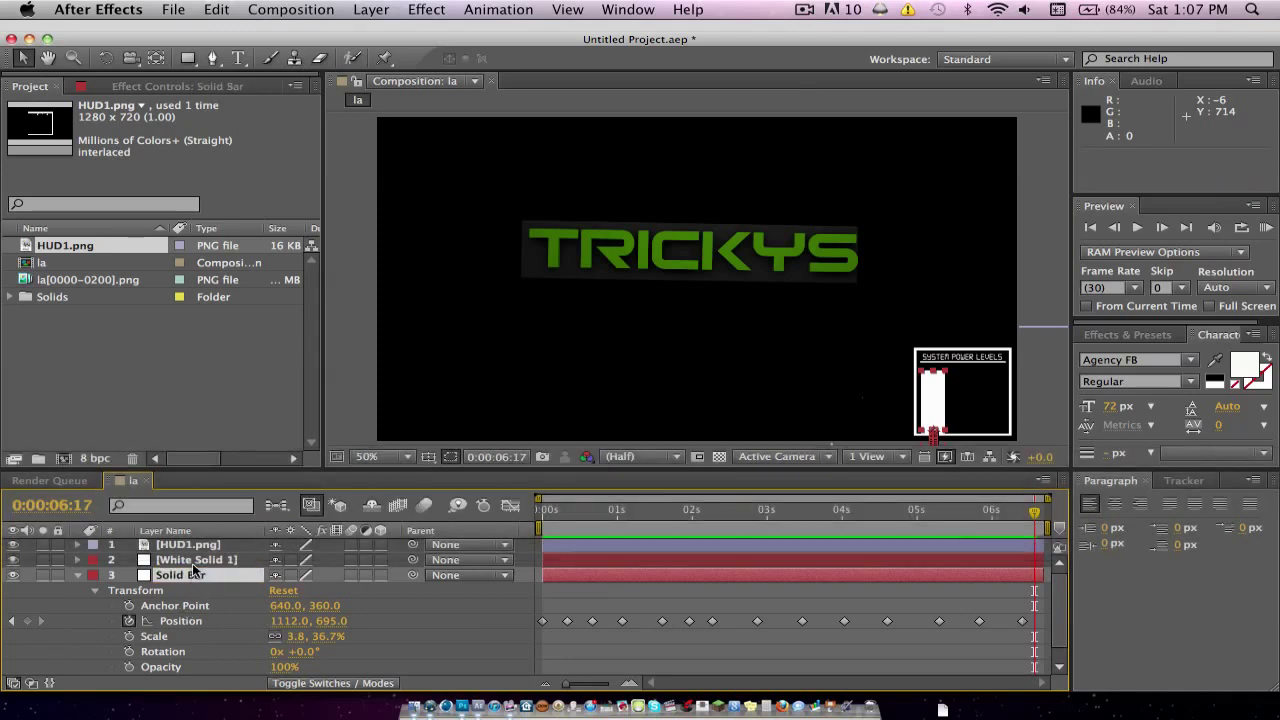
Rename the remaining White Solid 1 layer to Subtract and collapse the Solid Bar layer's properties.
right_click(192, 562)
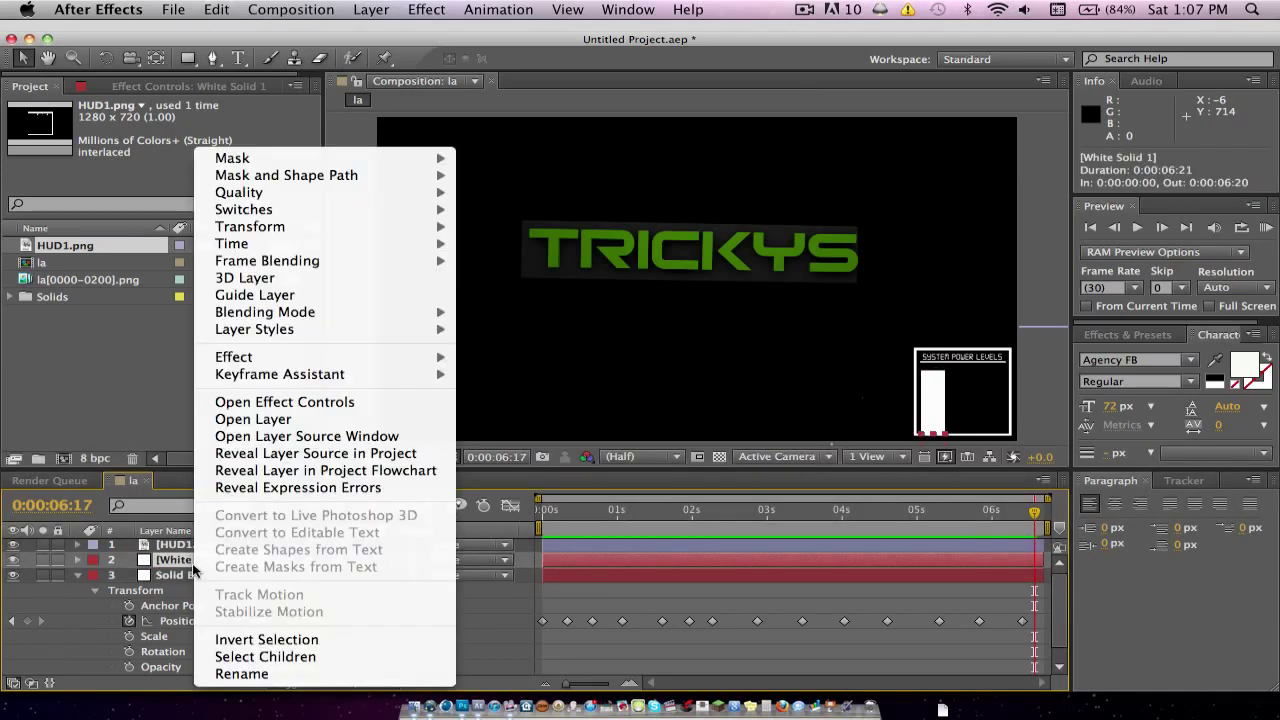
left_click(242, 674)
type("Sub")
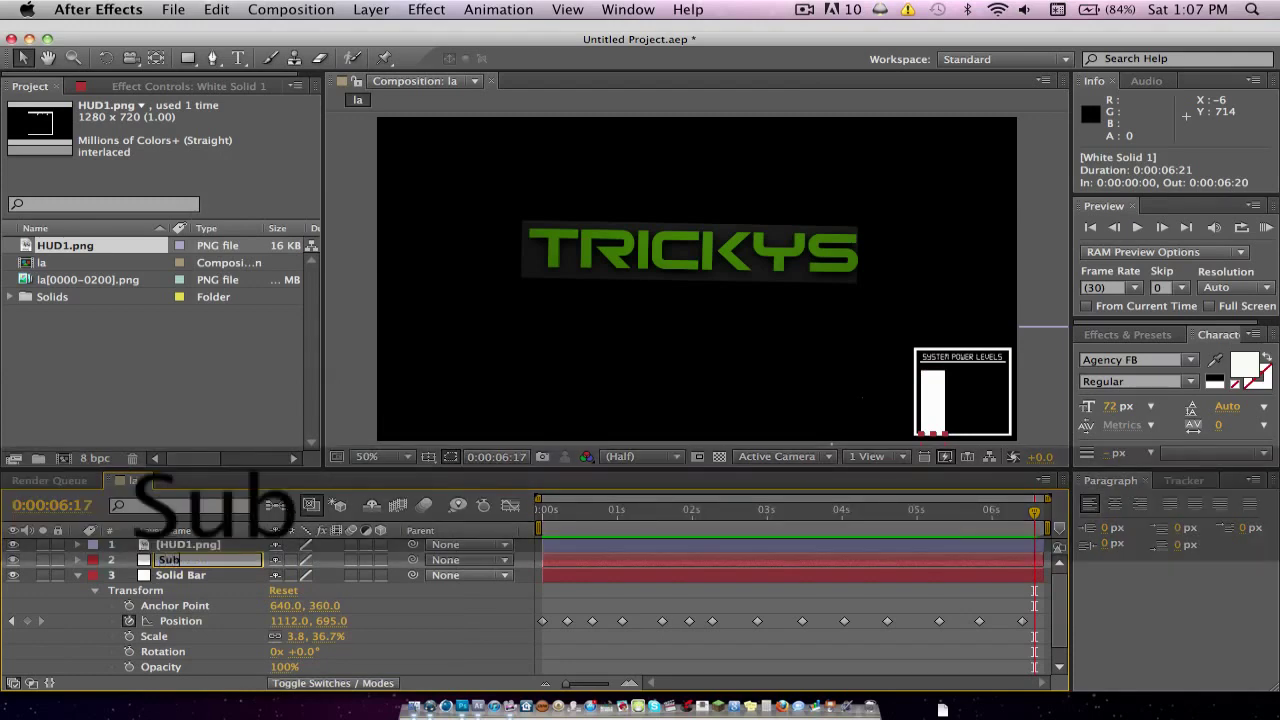
type("tract")
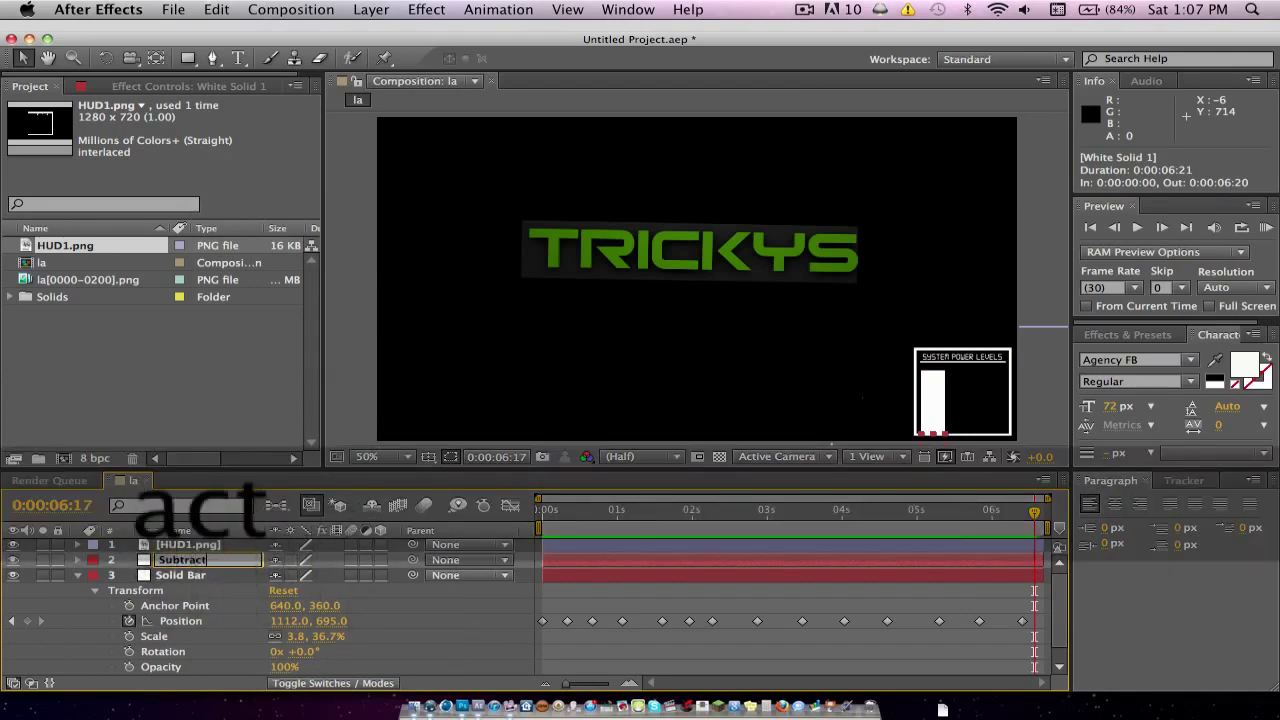
key("Return")
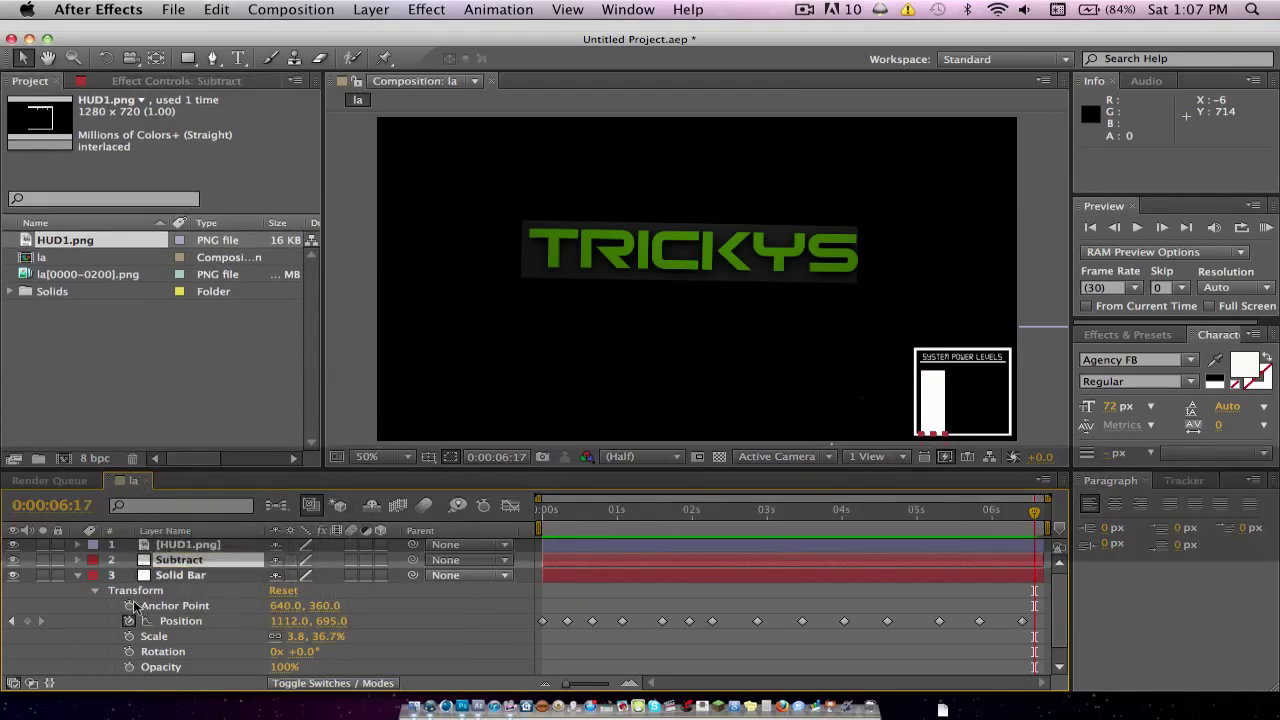
left_click(76, 576)
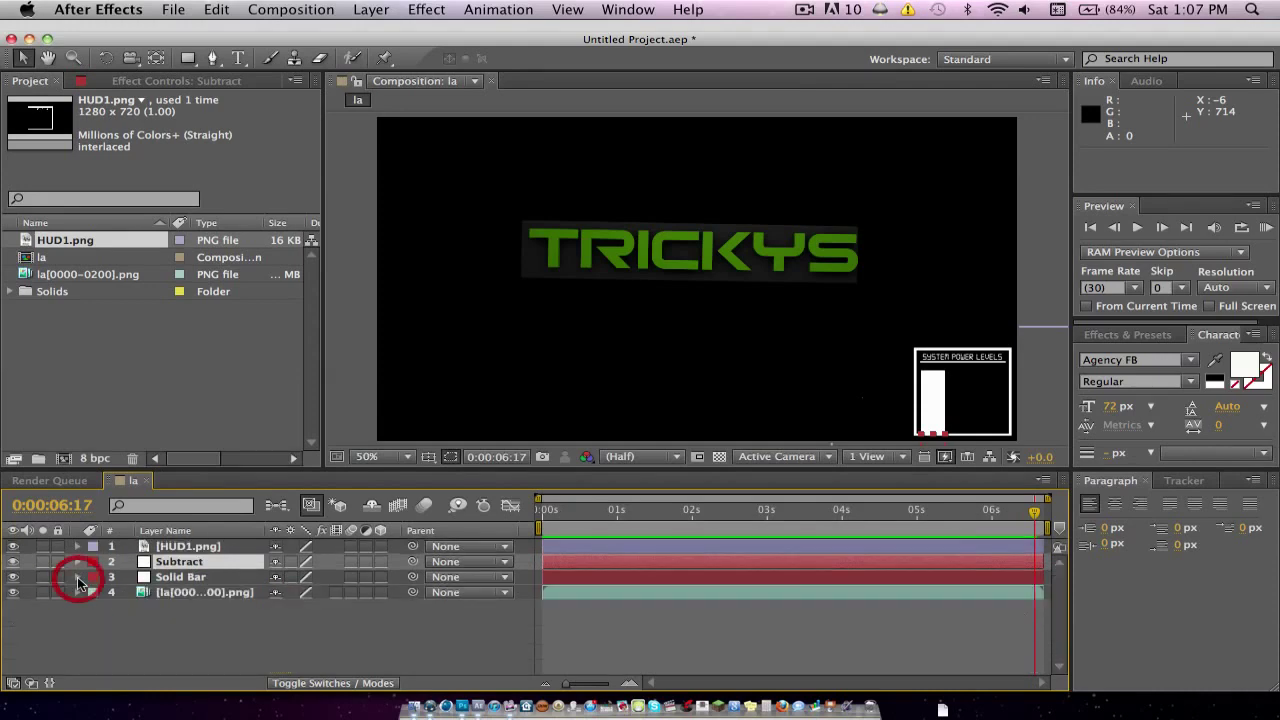
Duplicate the Solid Bar layer, shift the copy right to X position 1168, and place it directly above Subtract.
left_click(162, 578)
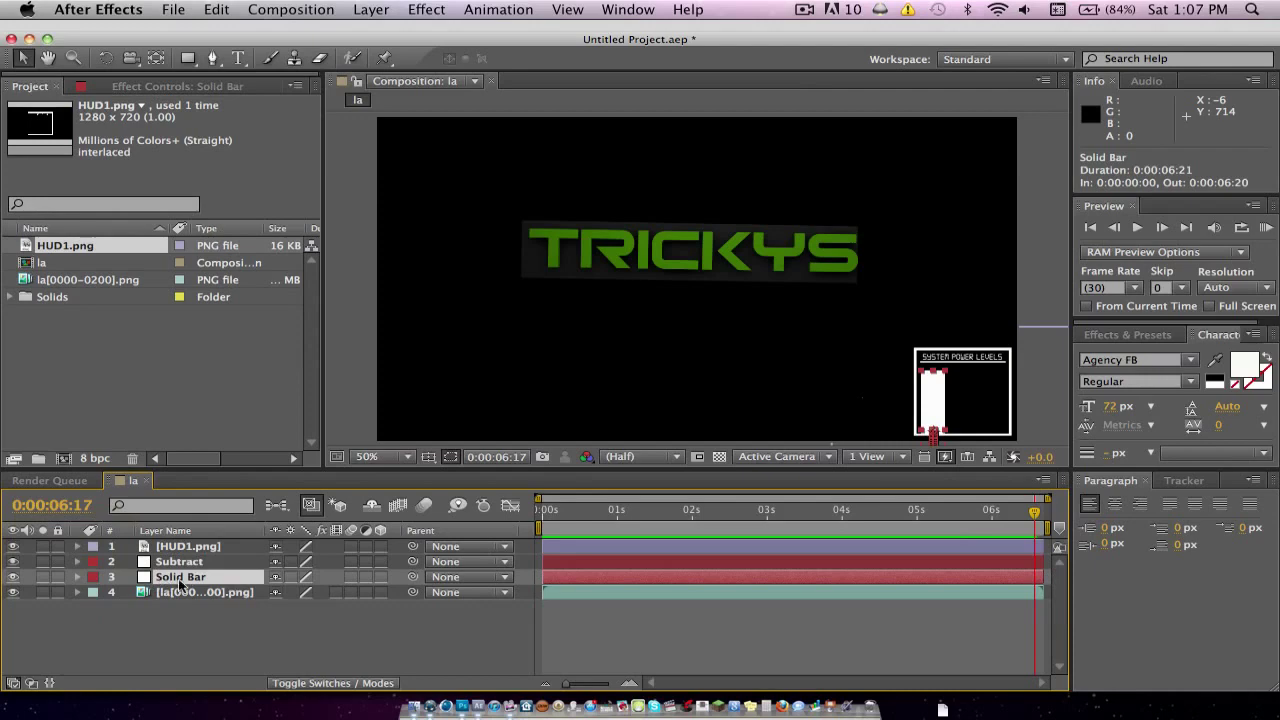
key("super+d")
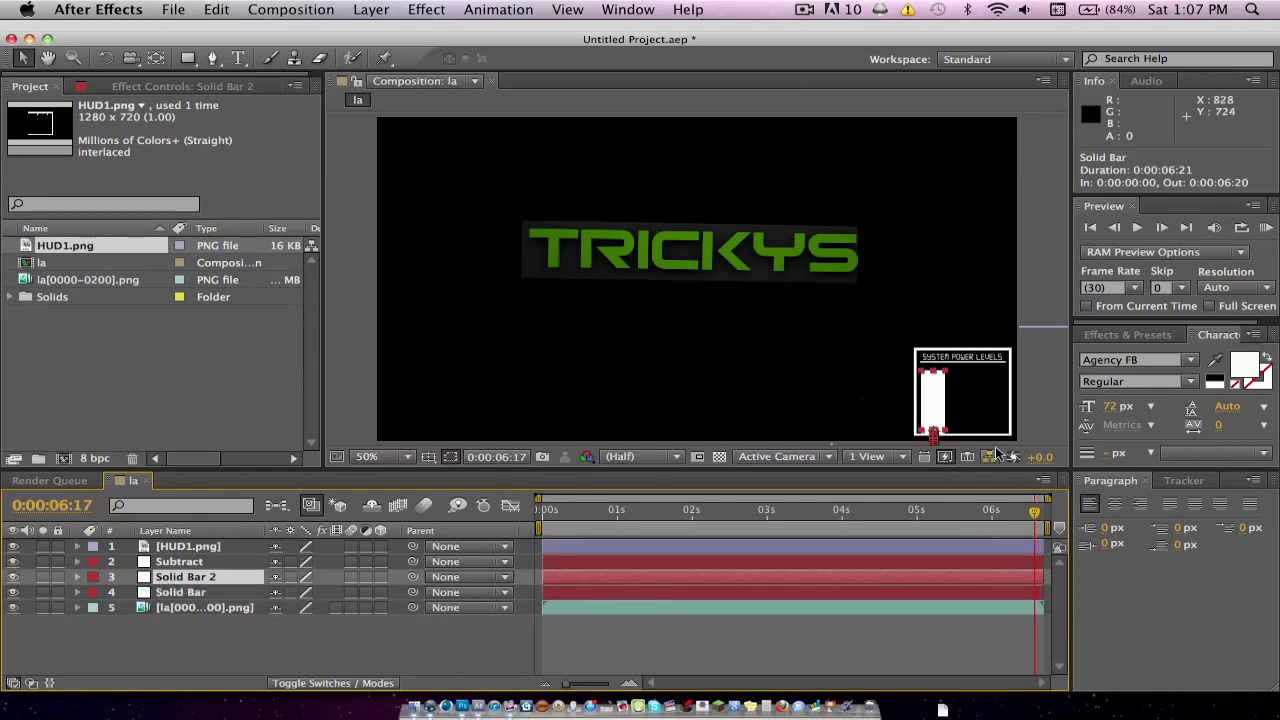
key("Right")
key("Right")
key("Right")
key("Right")
key("Right")
key("Right")
key("Right")
key("Right")
key("Right")
key("Right")
key("Right")
key("Right")
key("Right")
key("Right")
key("Right")
key("Right")
key("Right")
key("Right")
key("Right")
key("Right")
key("Right")
key("Right")
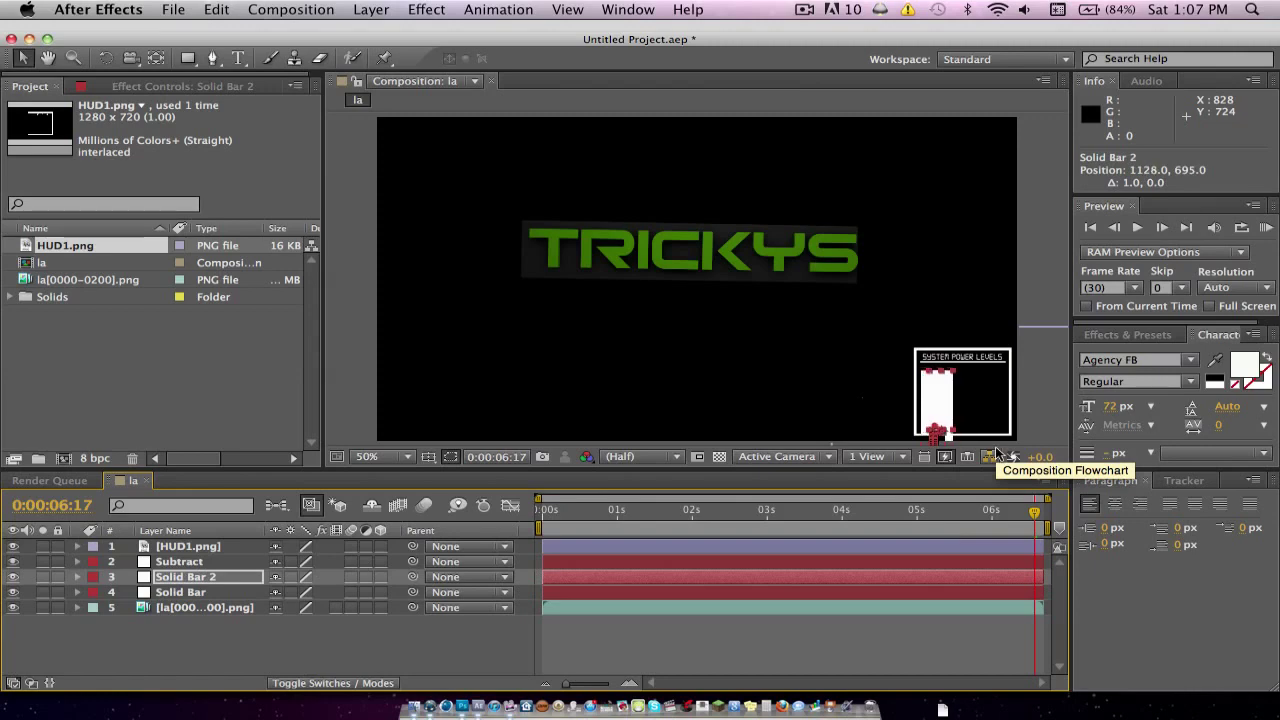
key("Right")
key("Right")
key("Right")
key("Right")
key("Right")
key("Right")
key("Right")
key("Right")
key("Right")
key("Right")
key("Right")
key("Right")
key("Right")
key("Right")
key("Right")
key("Right")
key("Right")
key("Right")
key("Right")
key("Right")
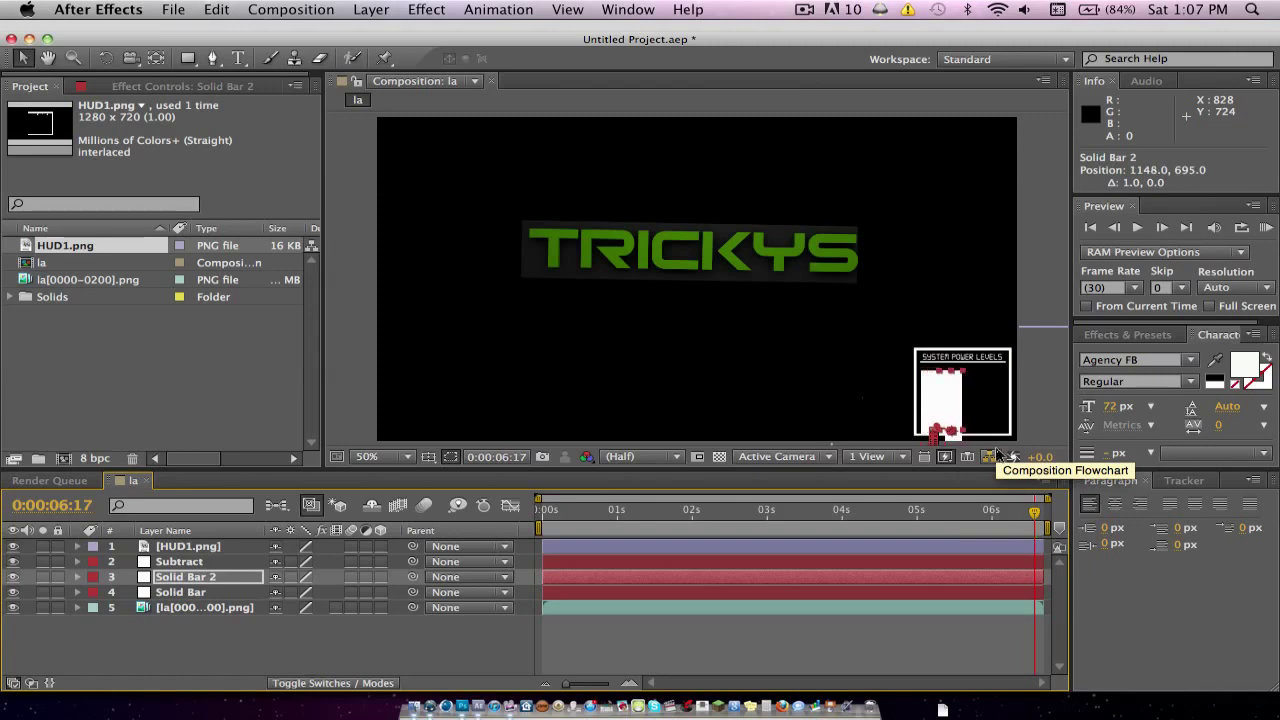
key("Right")
key("Right")
key("Right")
key("Right")
key("Right")
key("Right")
key("Right")
key("Right")
key("Right")
key("Right")
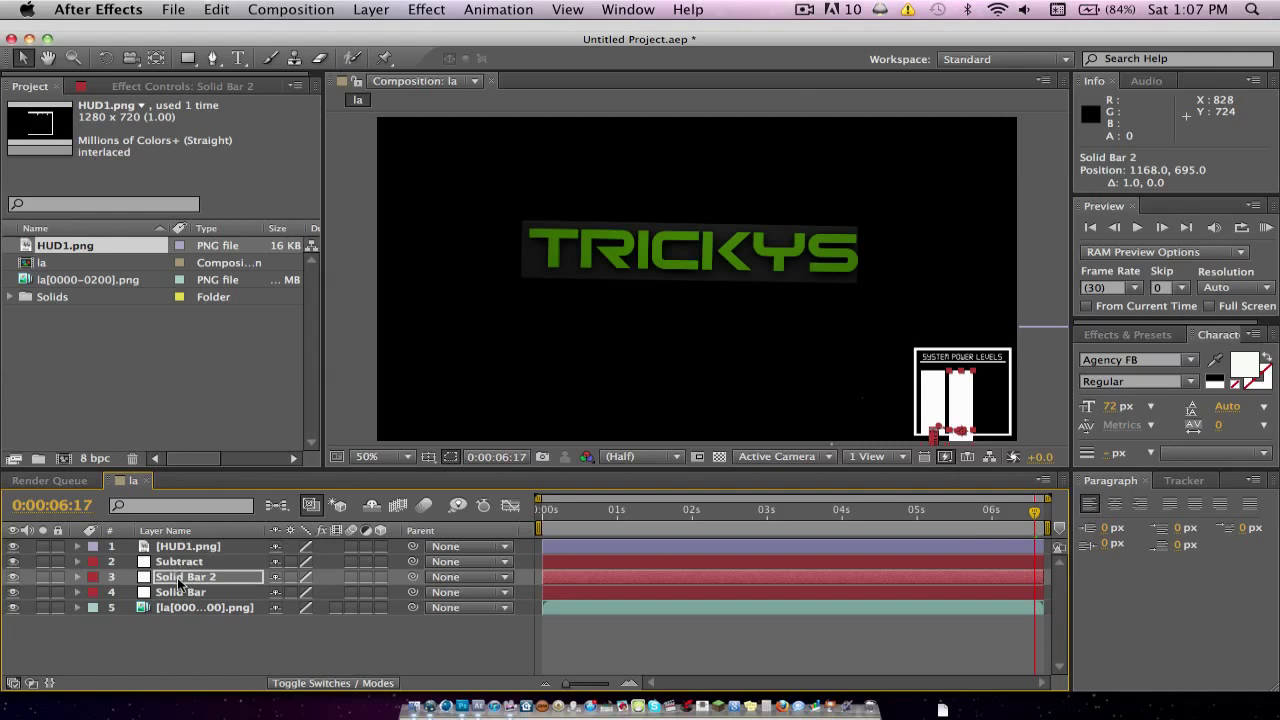
left_click_drag(177, 577, 180, 558)
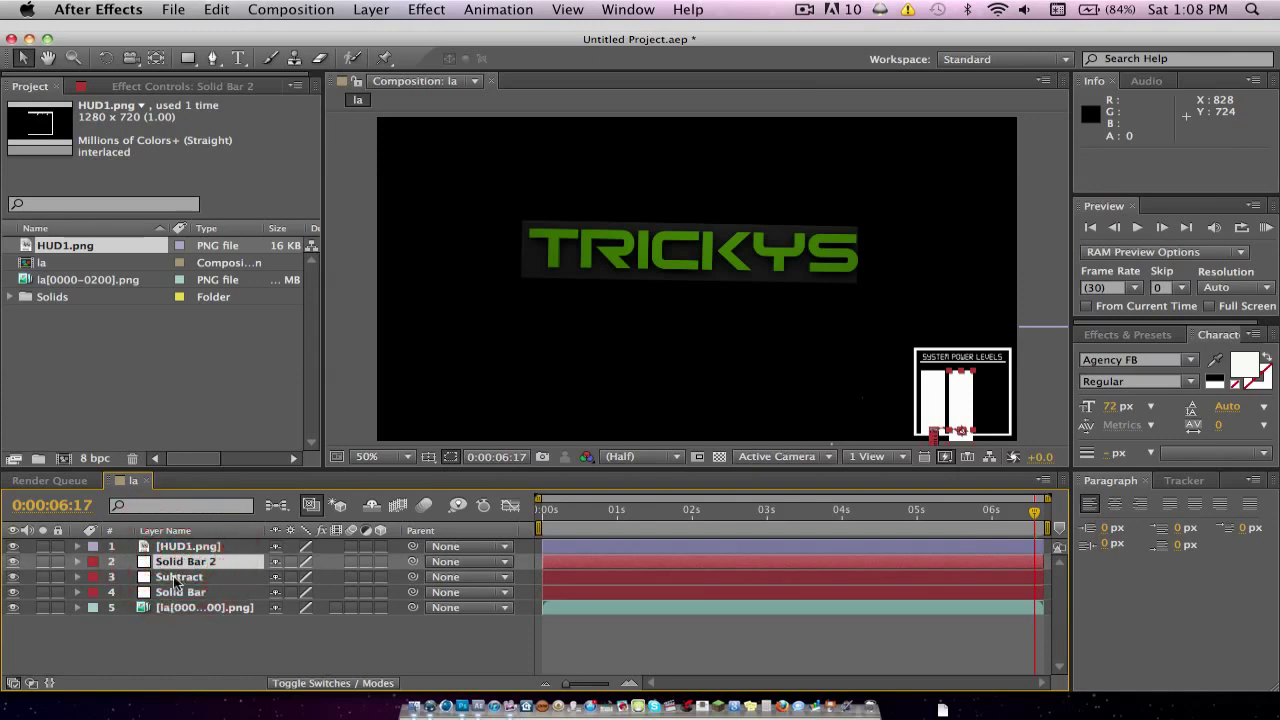
Duplicate the Subtract layer, place the copy above Solid Bar 2, and shift it right to X position 1168.
left_click(176, 579)
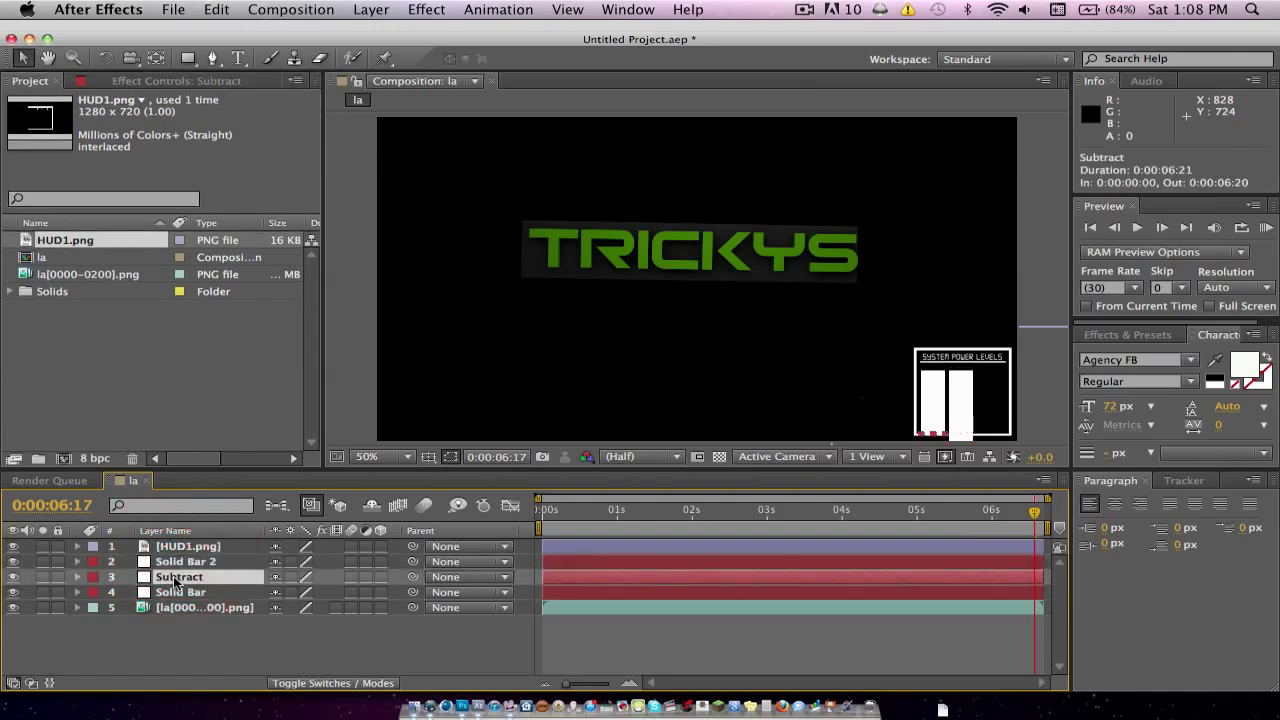
key("super+d")
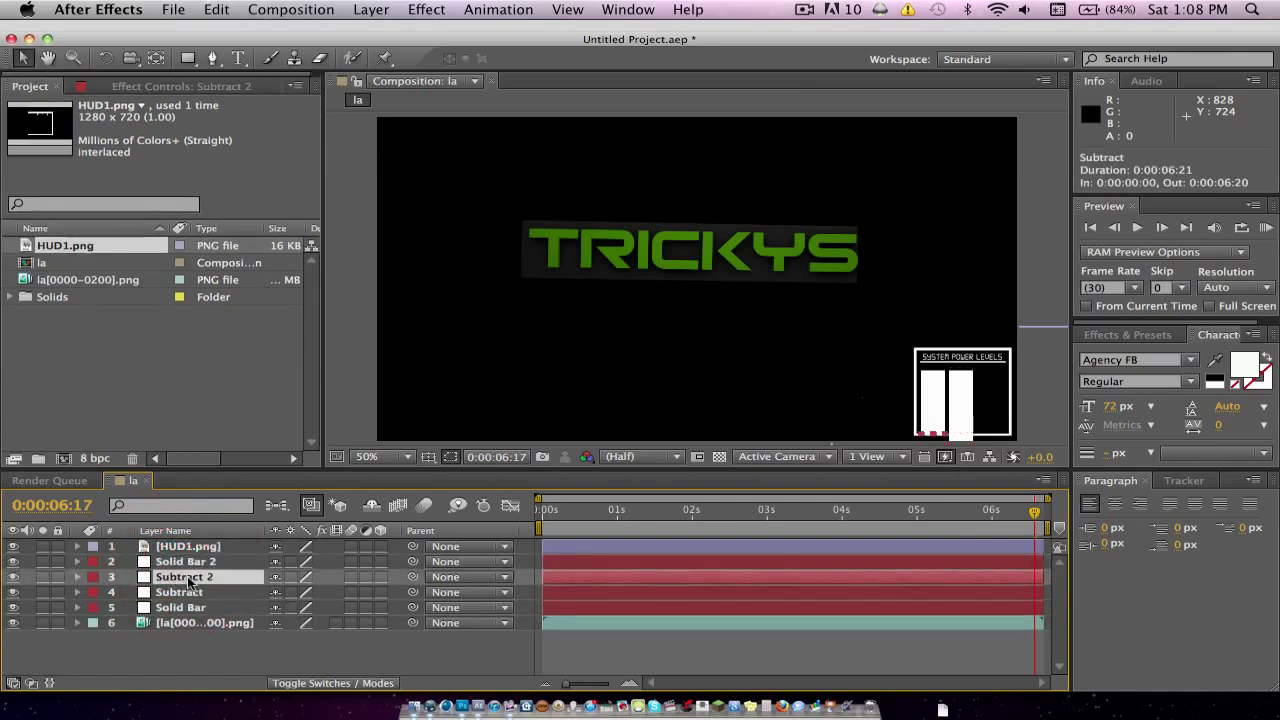
left_click_drag(188, 580, 184, 560)
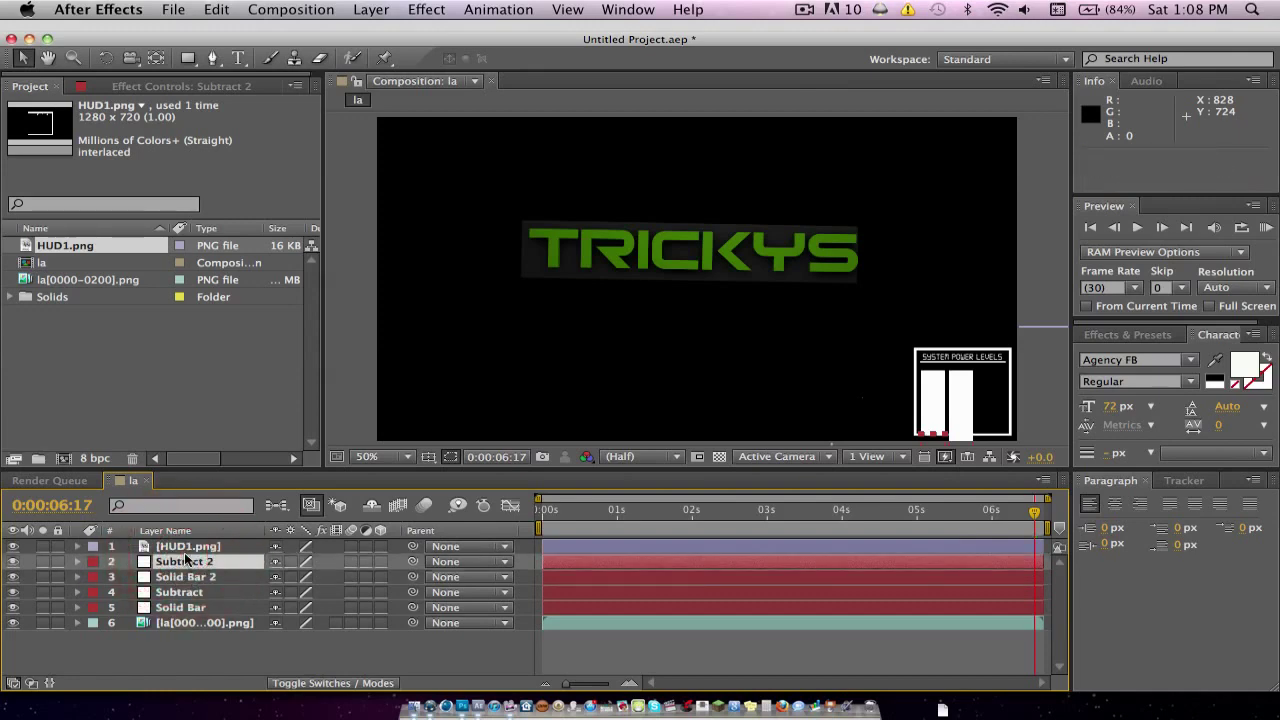
key("Right")
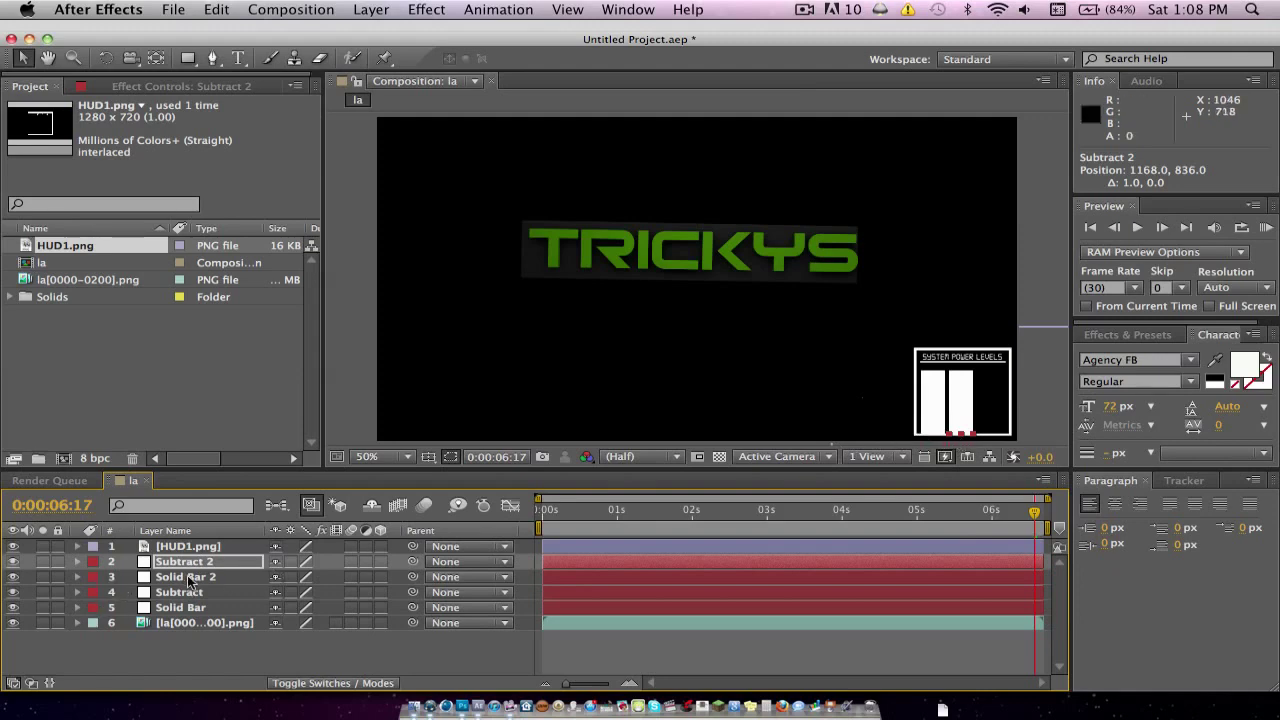
Delete all of Solid Bar 2's existing Position keyframes.
left_click(186, 578)
left_click(78, 577)
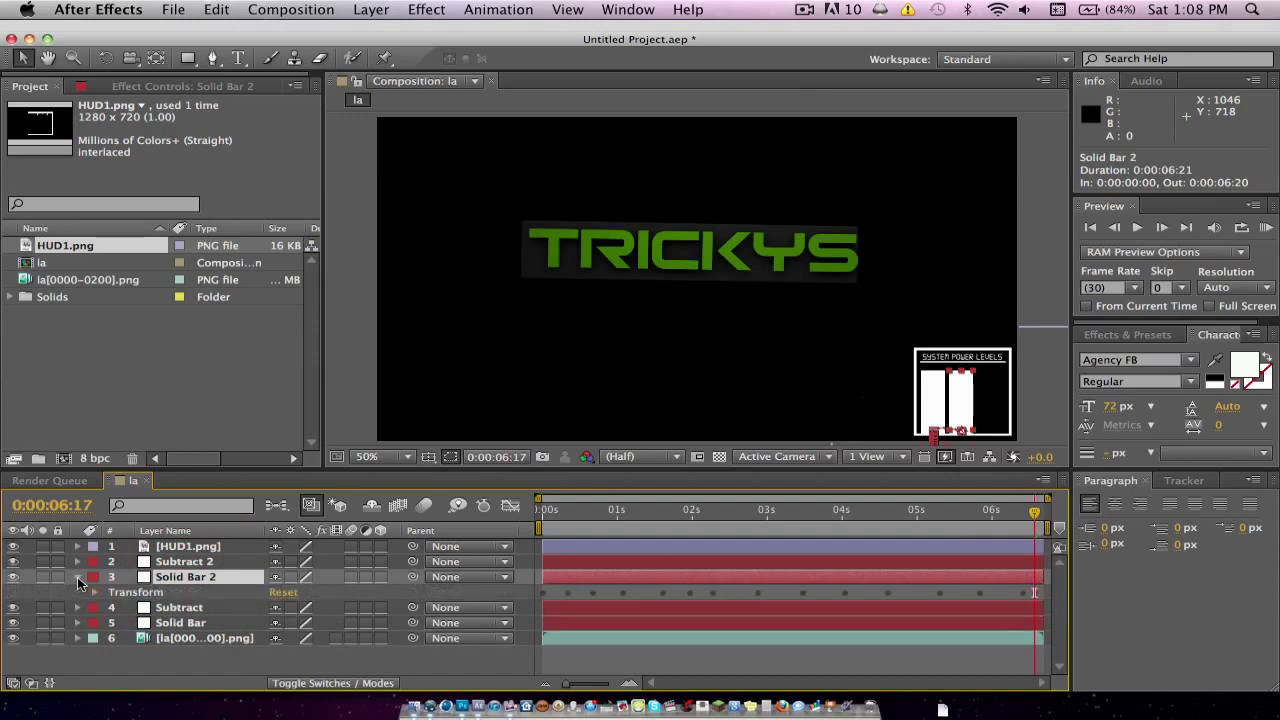
left_click(94, 592)
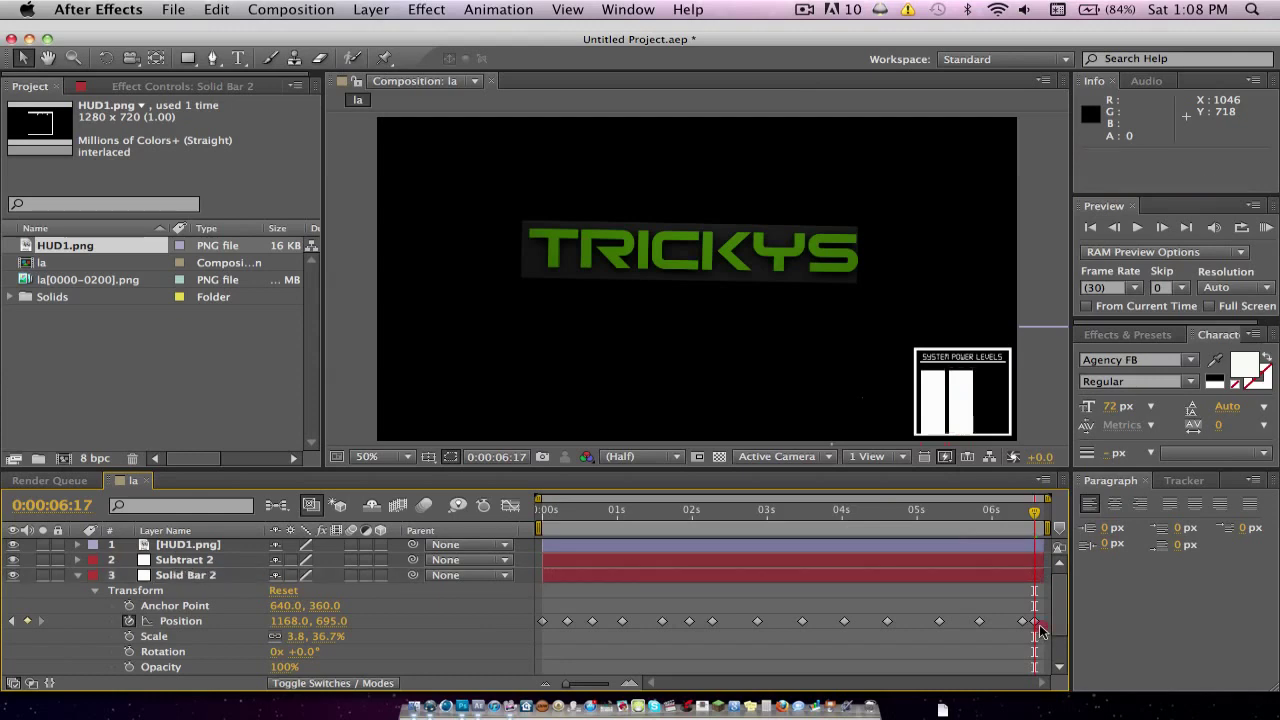
left_click_drag(1039, 624, 538, 611)
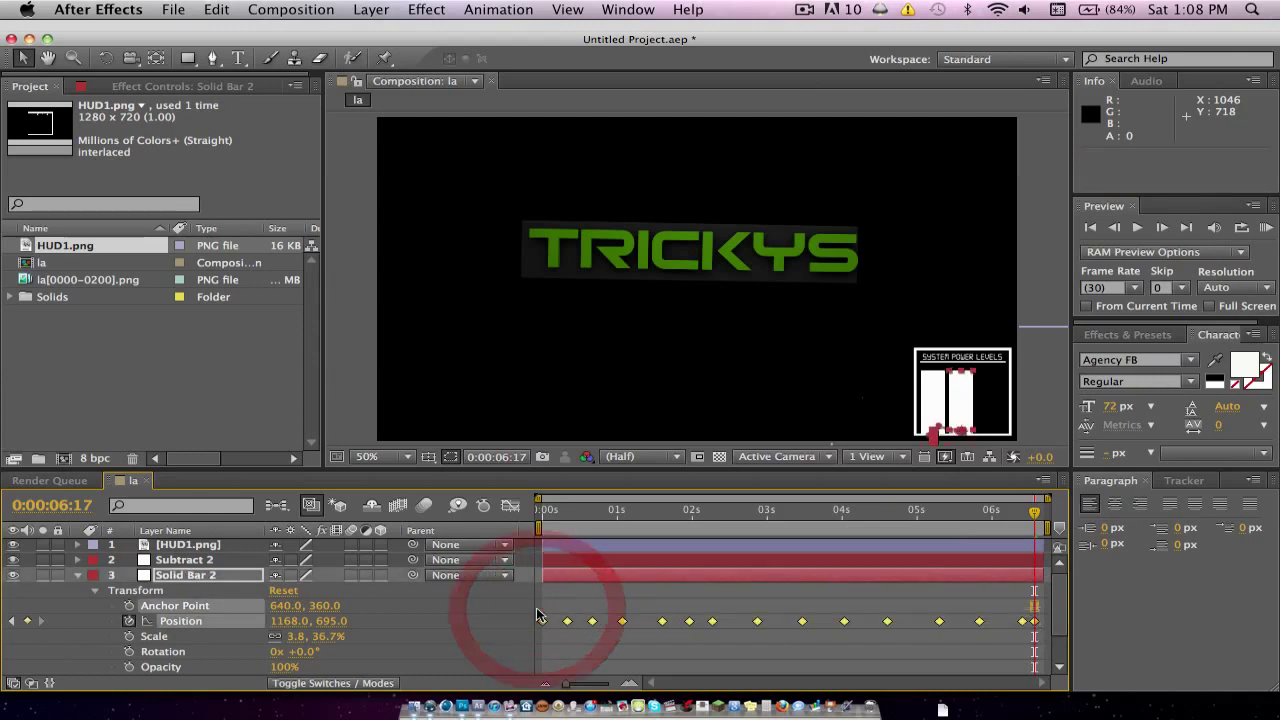
key("Delete")
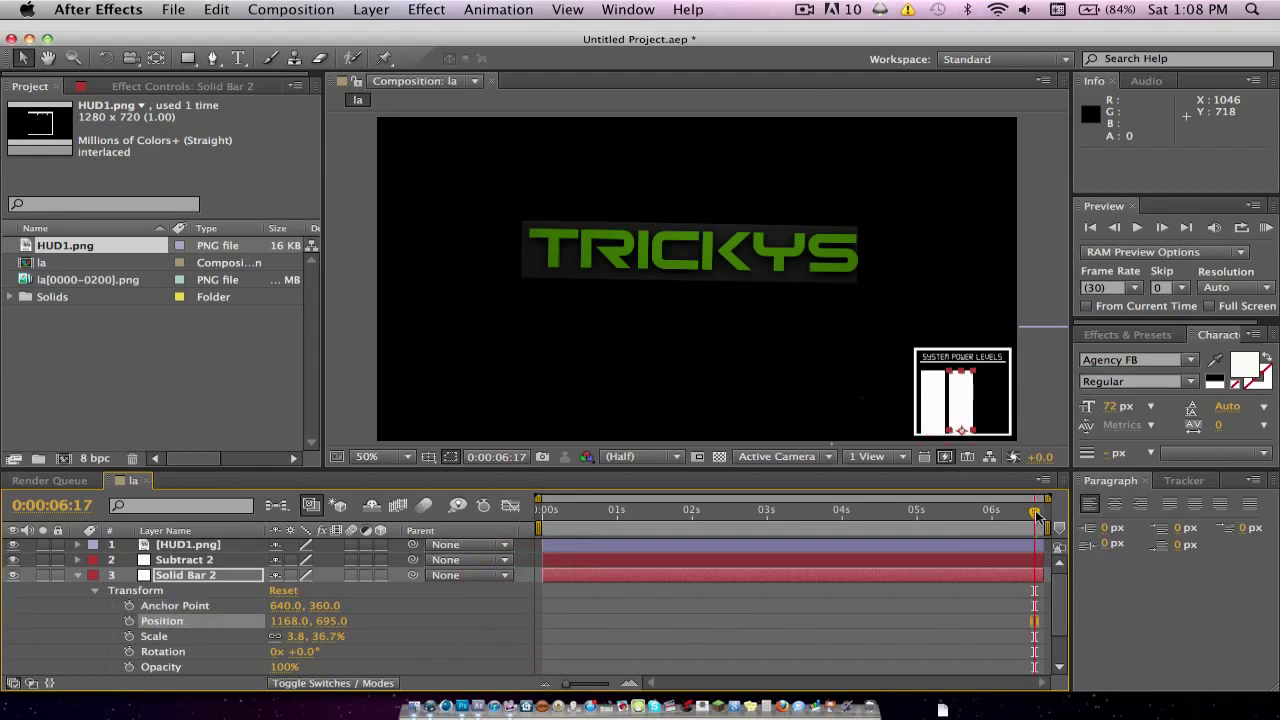
Start animating Solid Bar 2's Position with Y keyframes of 774 at 0:00:00:00 and 718 at 0:00:00:18.
left_click_drag(1034, 513, 540, 540)
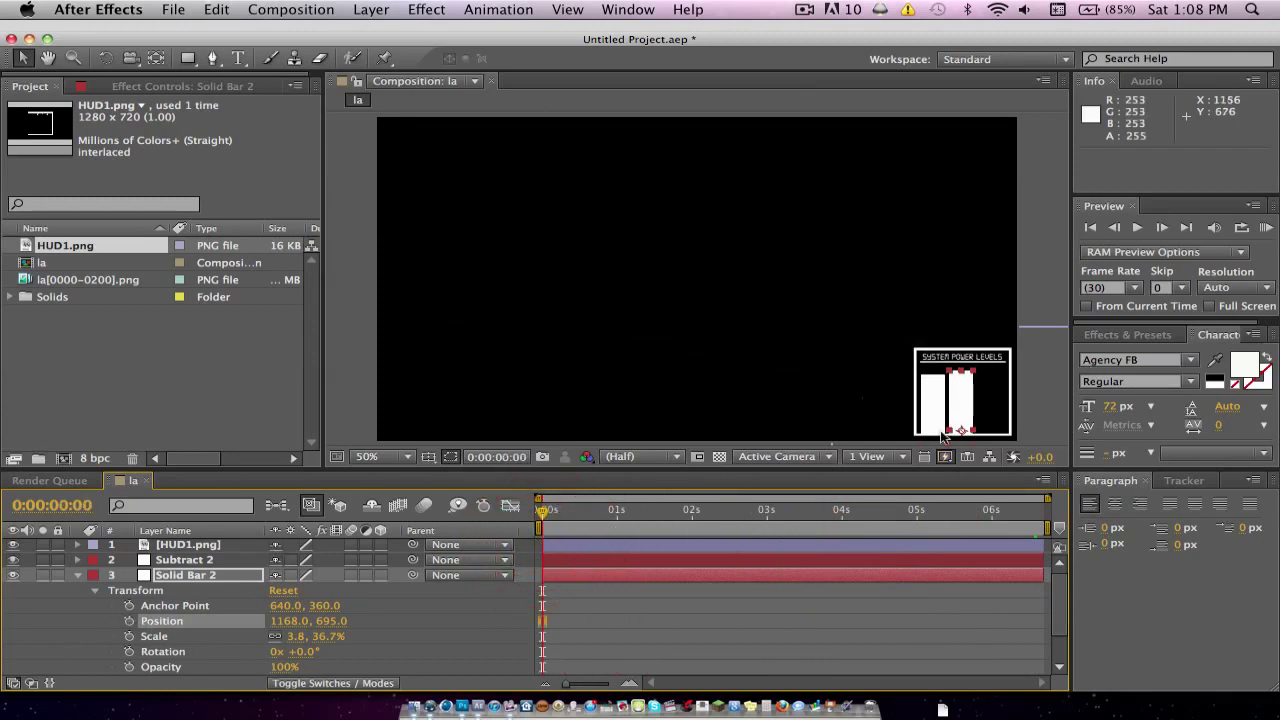
left_click_drag(330, 621, 423, 615)
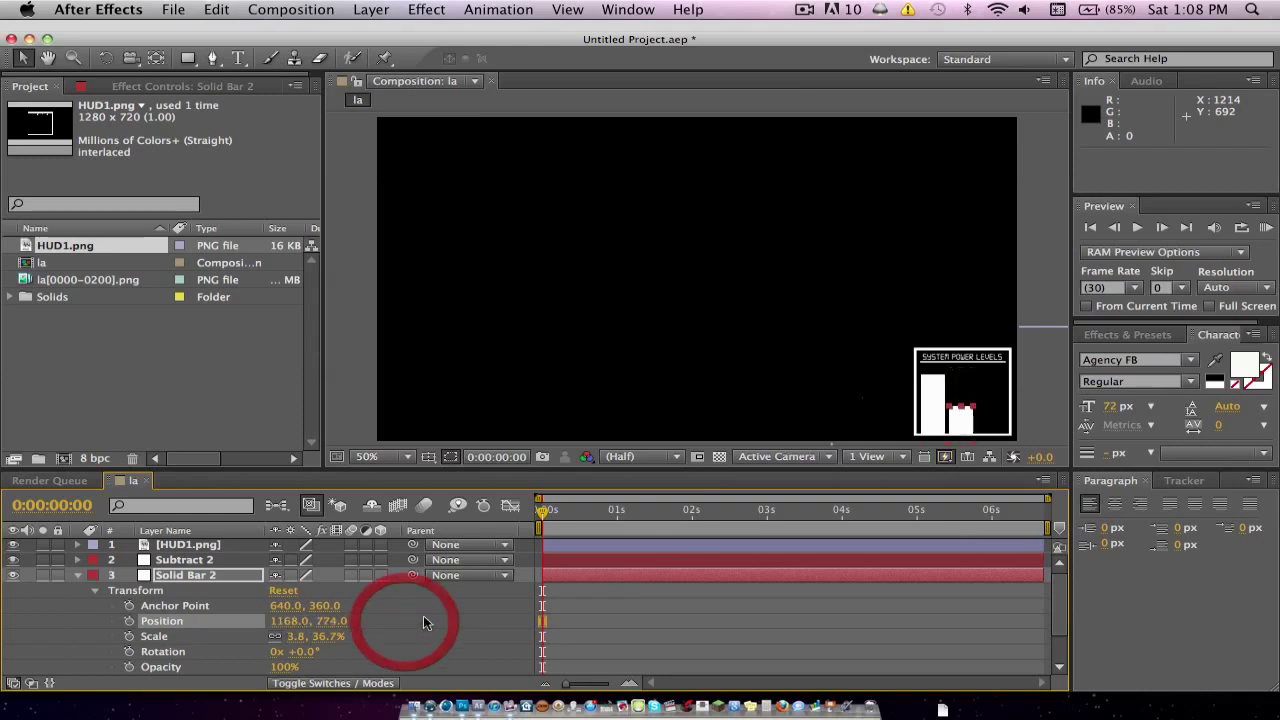
left_click(129, 621)
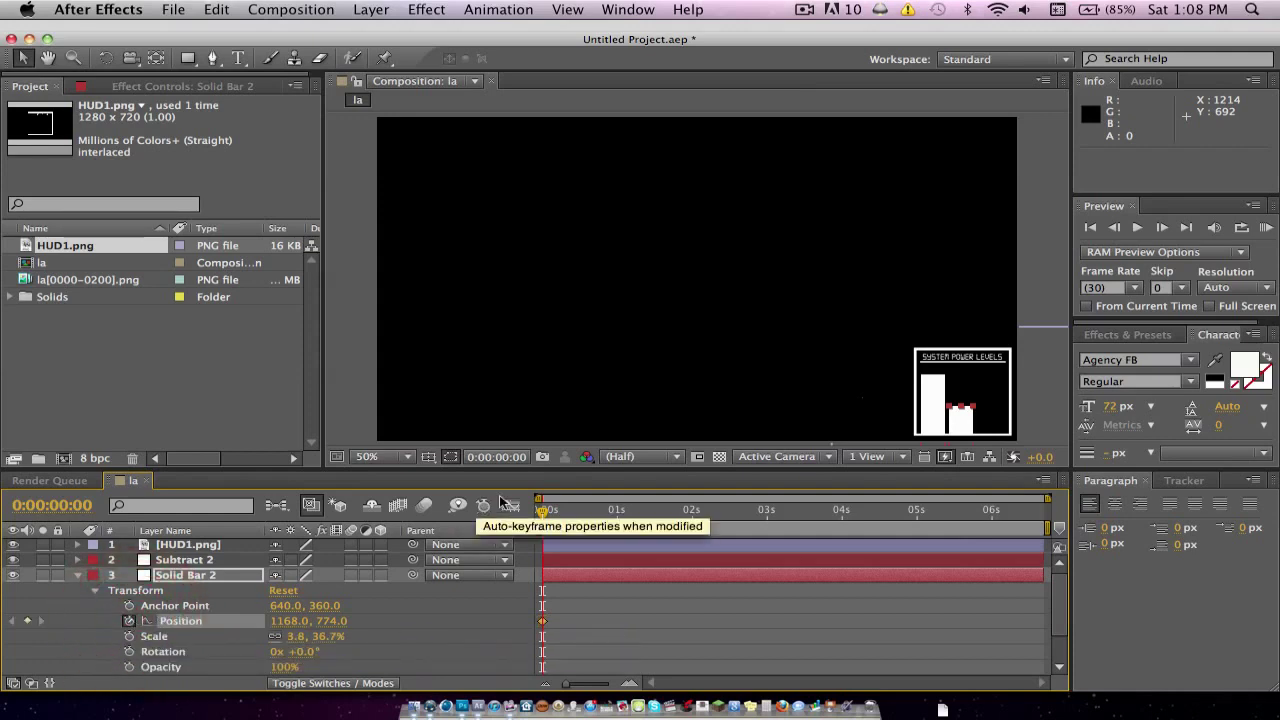
left_click_drag(543, 515, 587, 512)
left_click(330, 621)
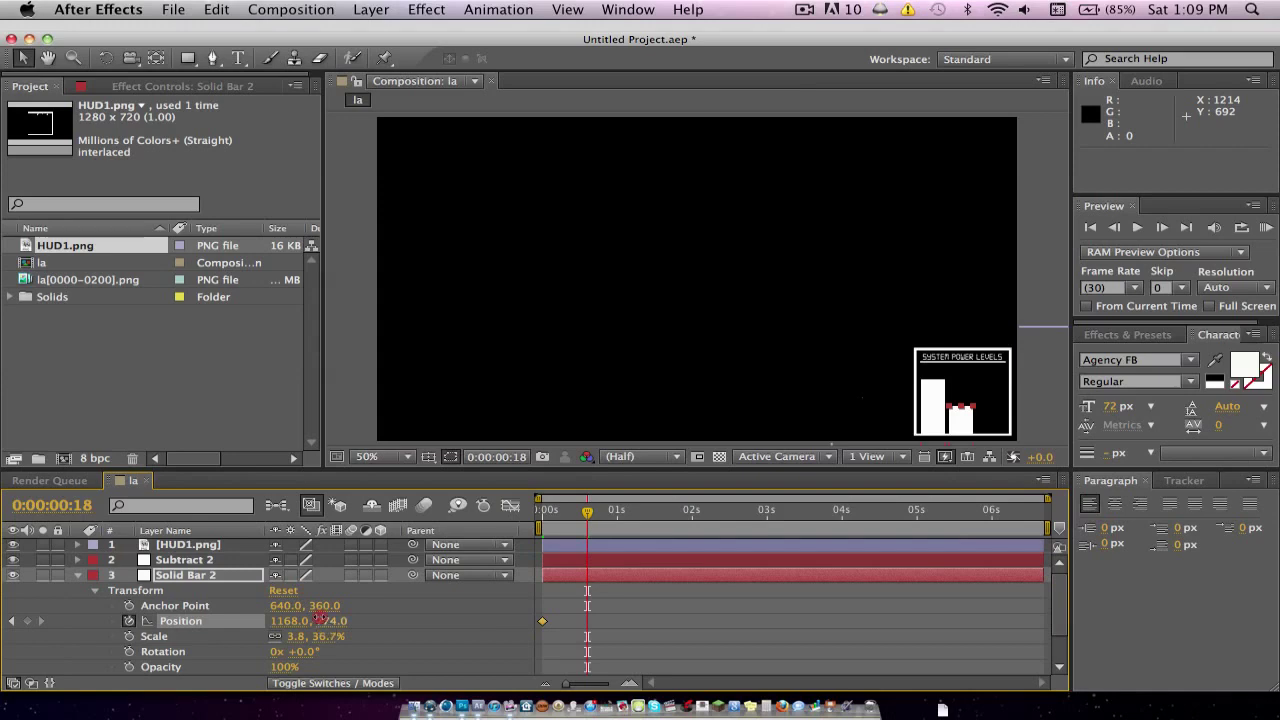
type("712")
key("Return")
left_click_drag(272, 612, 278, 612)
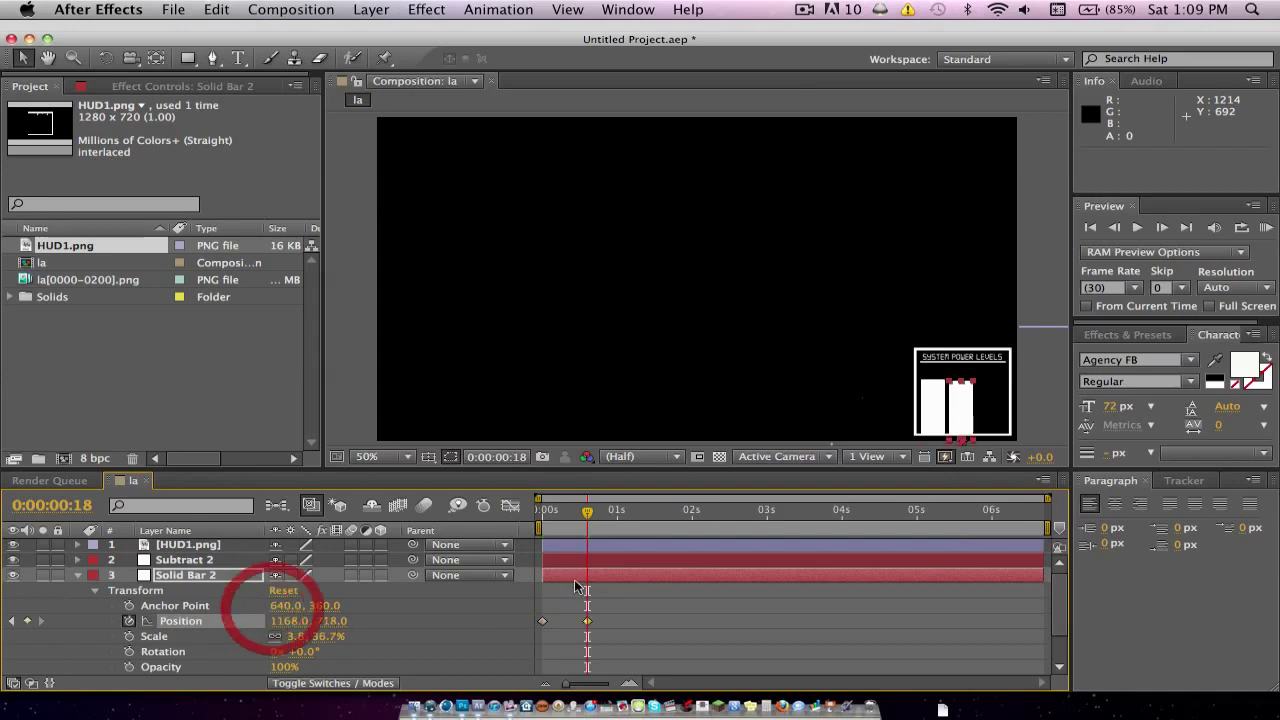
Lower Solid Bar 2 with a Position keyframe at 0:00:01:16 and raise it to Y 710 at 0:00:02:11.
left_click_drag(587, 513, 657, 512)
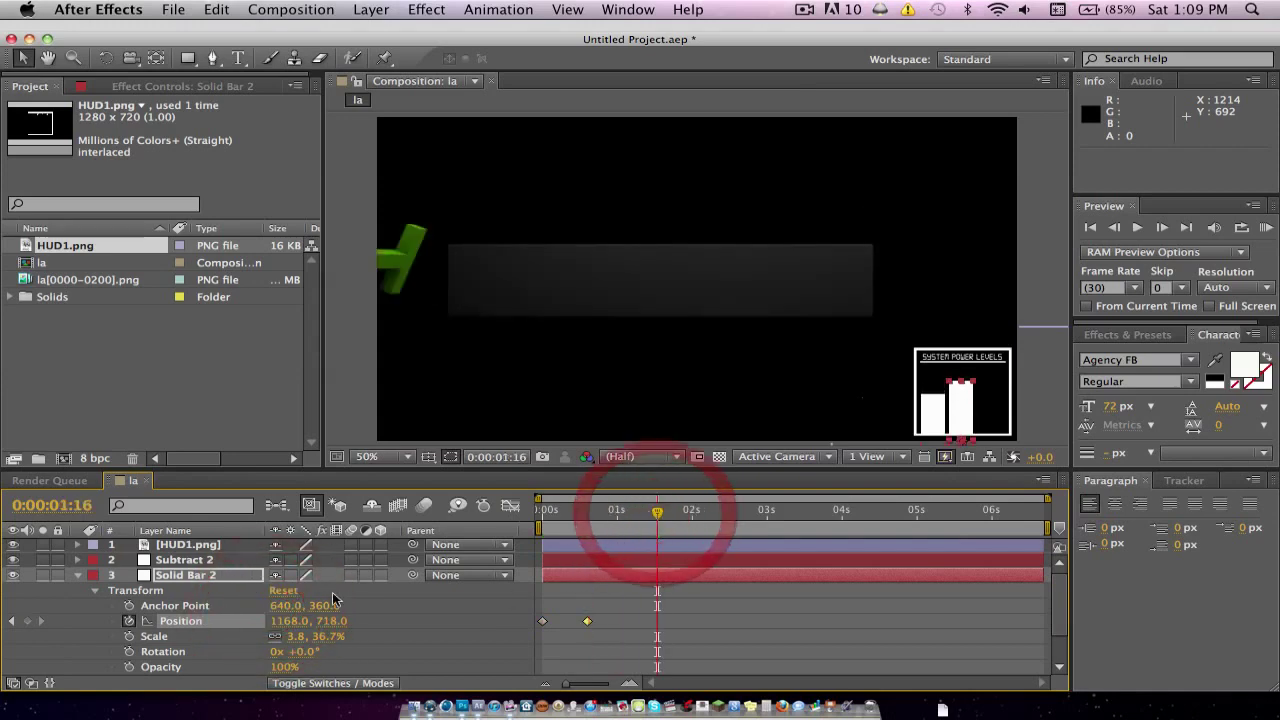
left_click_drag(325, 628, 388, 628)
left_click_drag(658, 512, 719, 512)
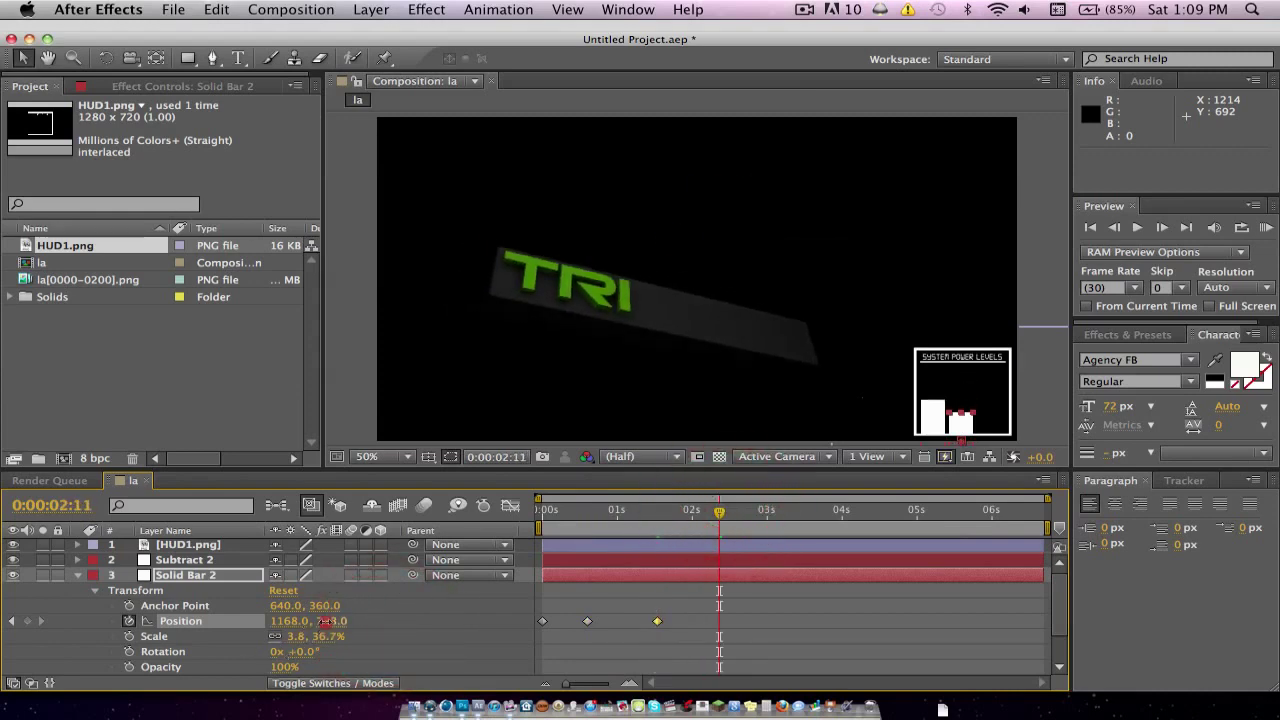
left_click_drag(327, 627, 250, 616)
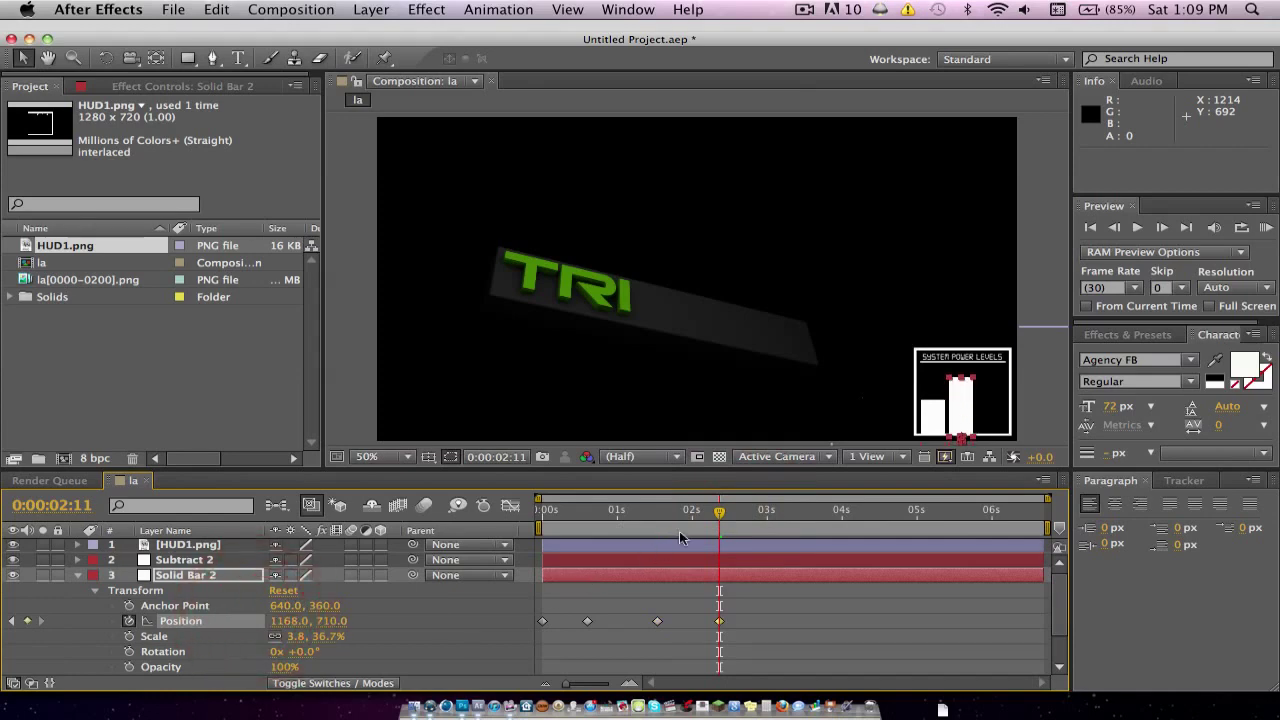
Keyframe Solid Bar 2's Y position at 769 at 0:00:02:27 and 706 at 0:00:03:19.
left_click_drag(720, 512, 759, 512)
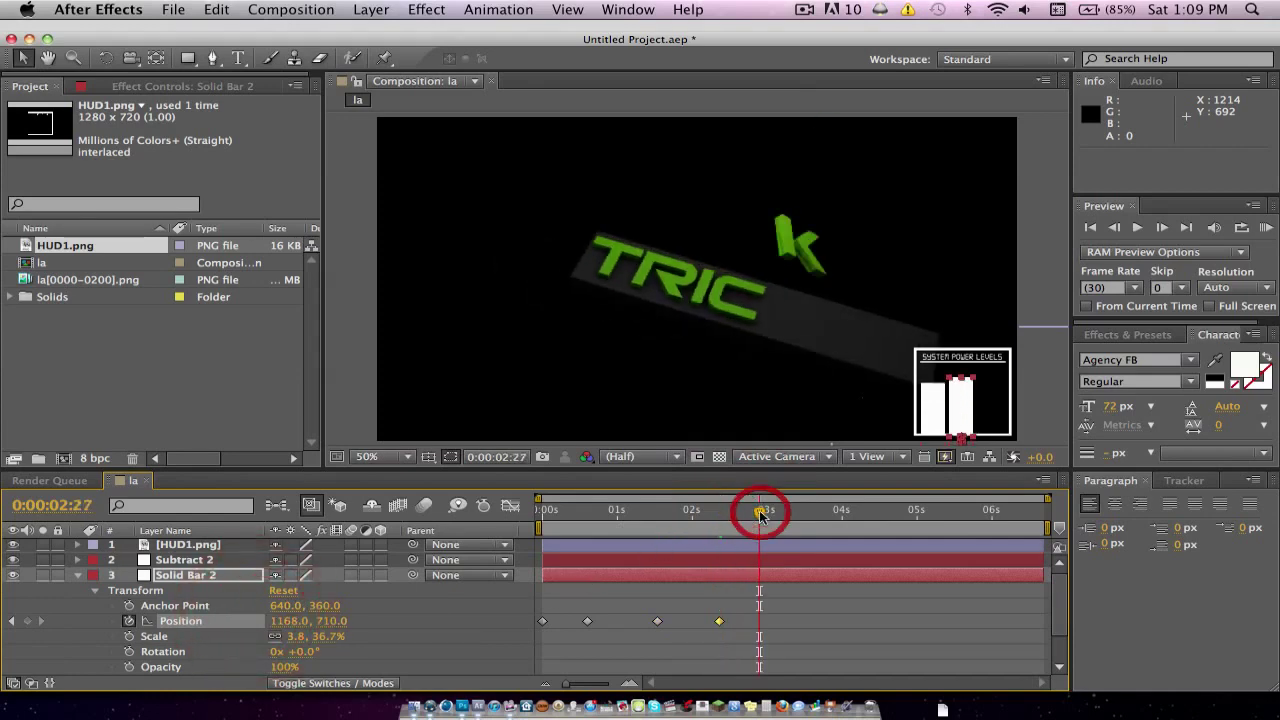
left_click_drag(327, 627, 386, 621)
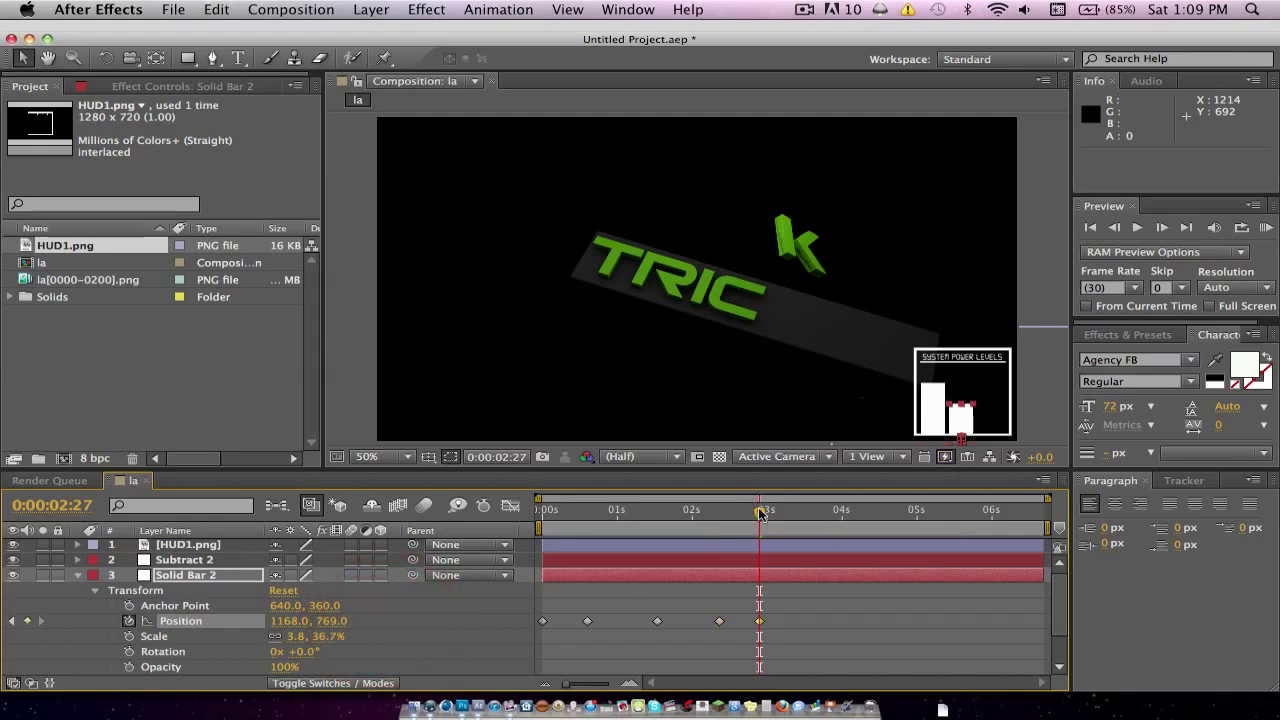
left_click_drag(760, 512, 814, 512)
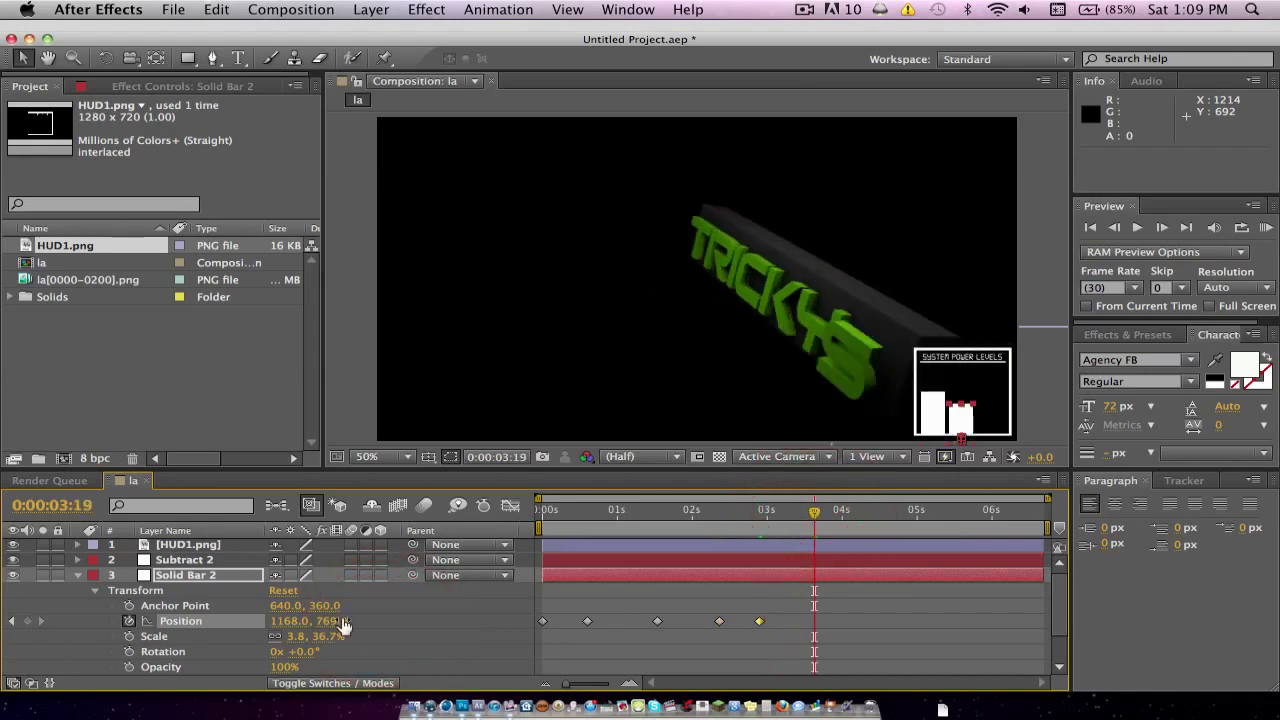
left_click_drag(327, 621, 290, 621)
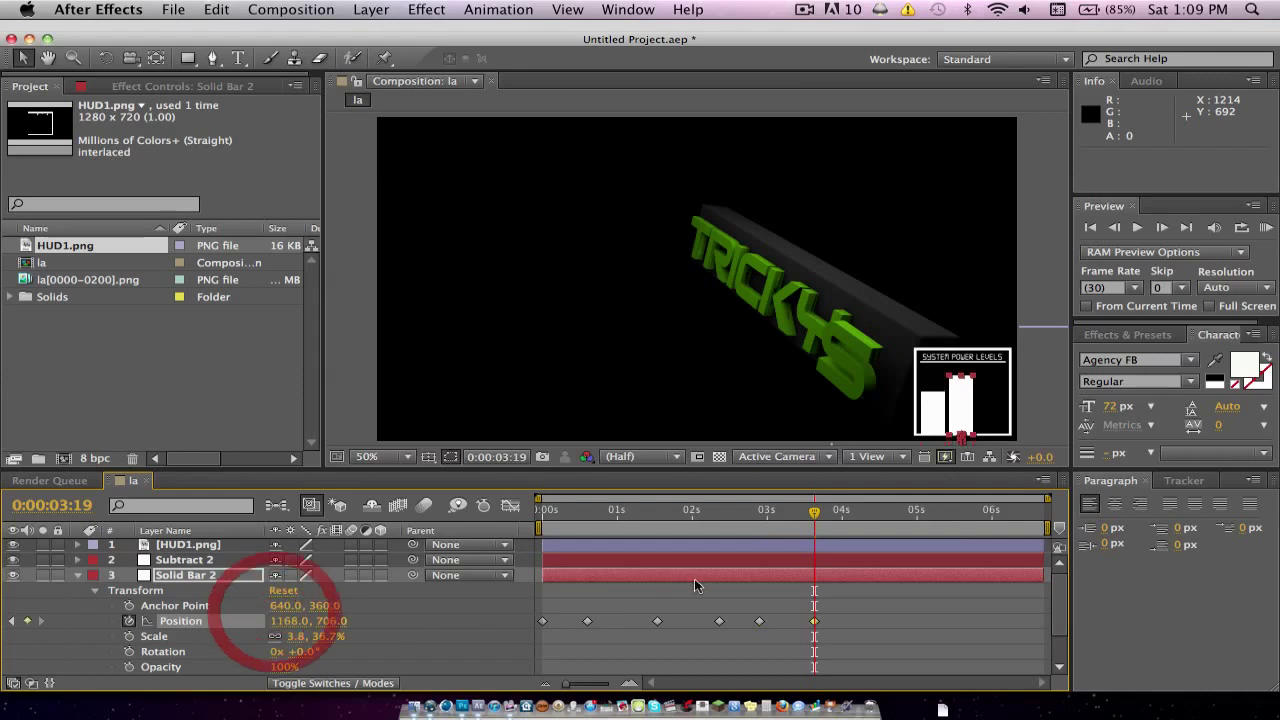
Add Solid Bar 2 Y position keyframes of 812 at 0:00:04:07 and 741 at 0:00:04:27.
left_click_drag(814, 512, 859, 512)
left_click_drag(327, 622, 430, 622)
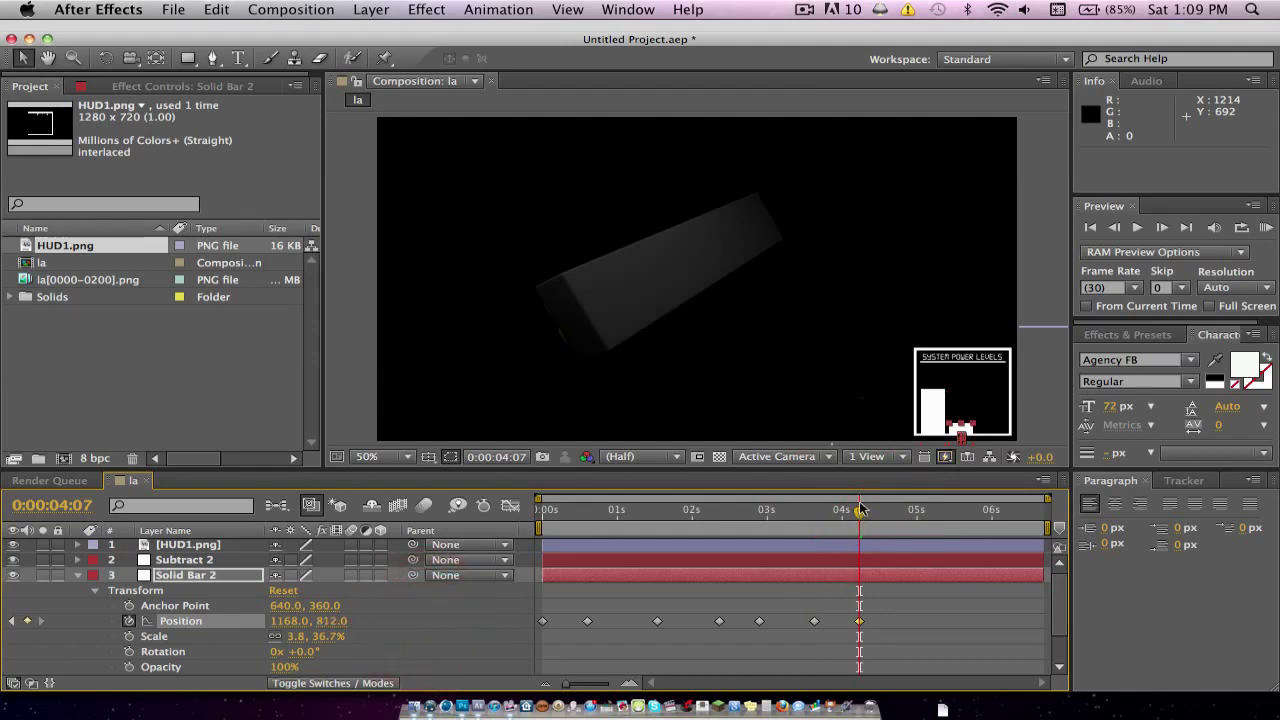
left_click_drag(860, 512, 909, 512)
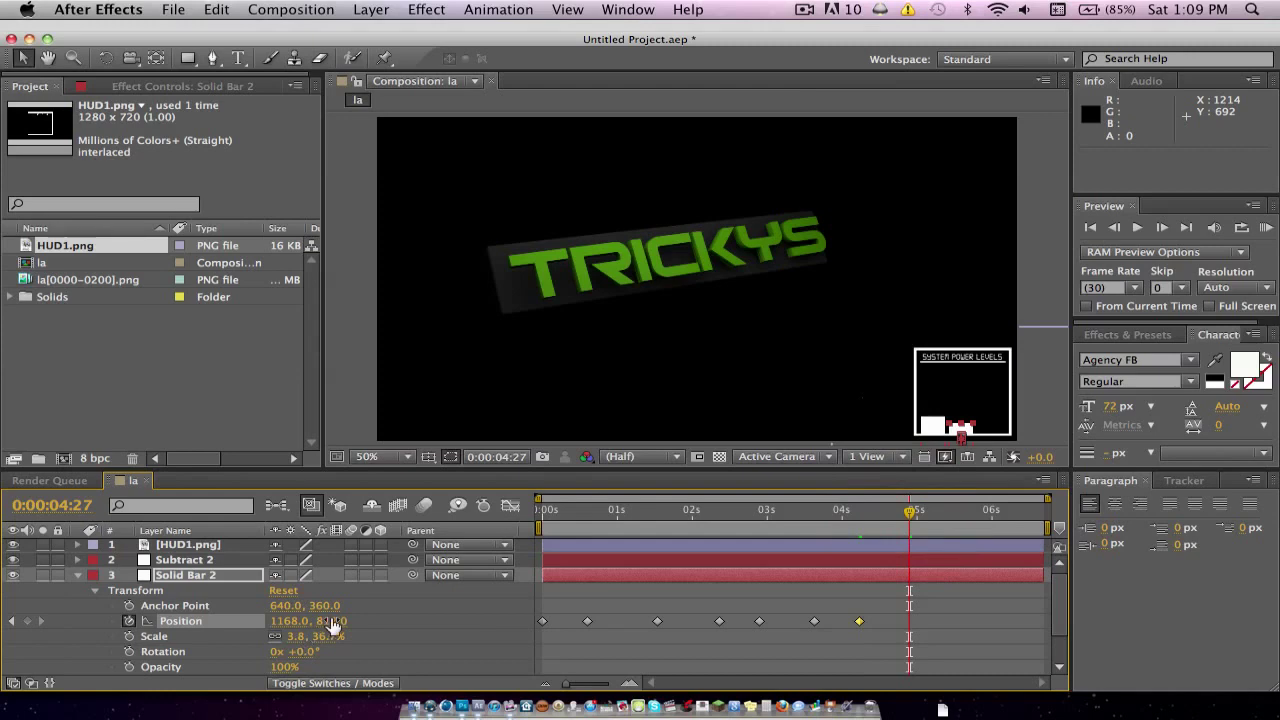
left_click_drag(330, 621, 264, 613)
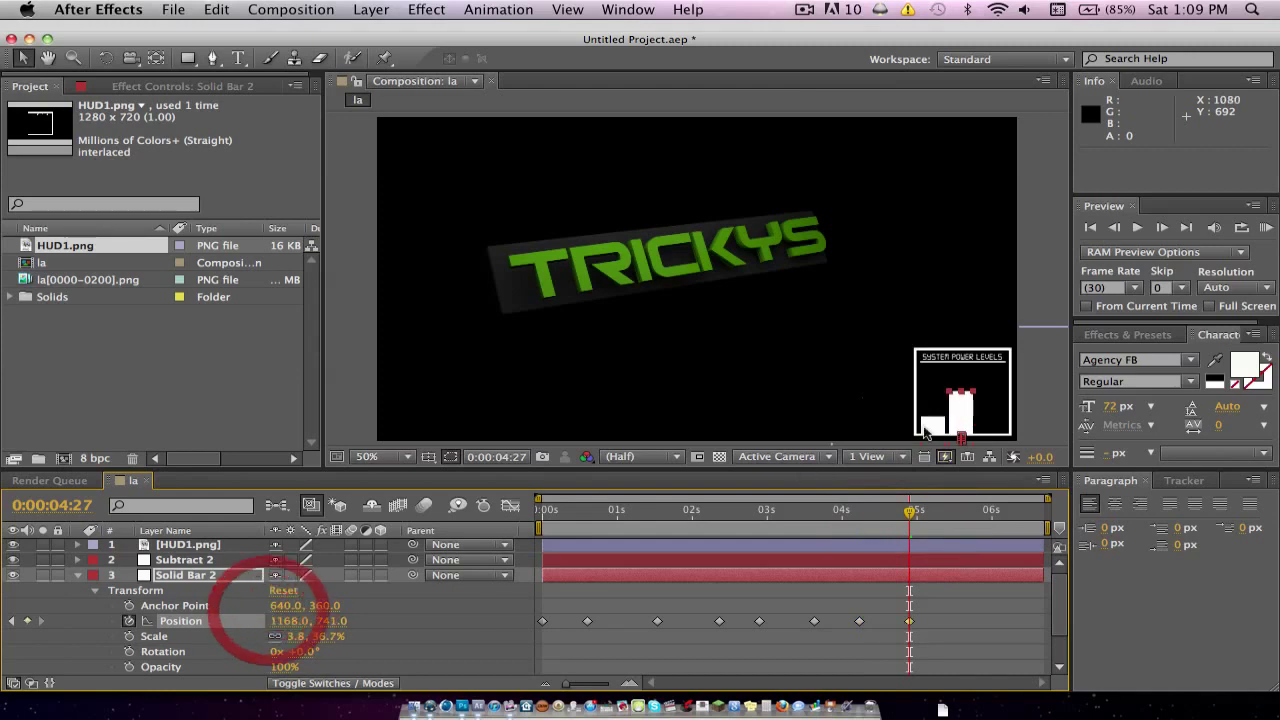
Add Solid Bar 2 Position keyframes with Y 705 at 0:00:05:15 and Y 762 at 0:00:06:05.
left_click_drag(909, 512, 954, 512)
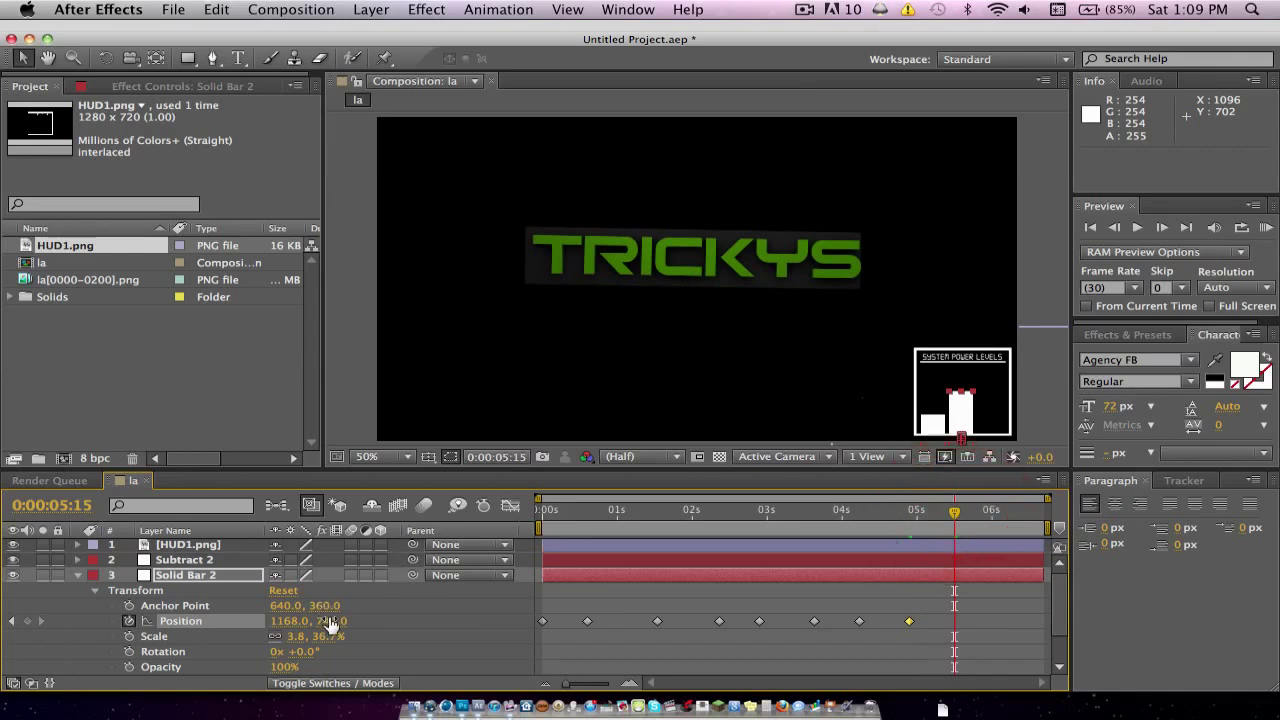
left_click_drag(333, 621, 289, 618)
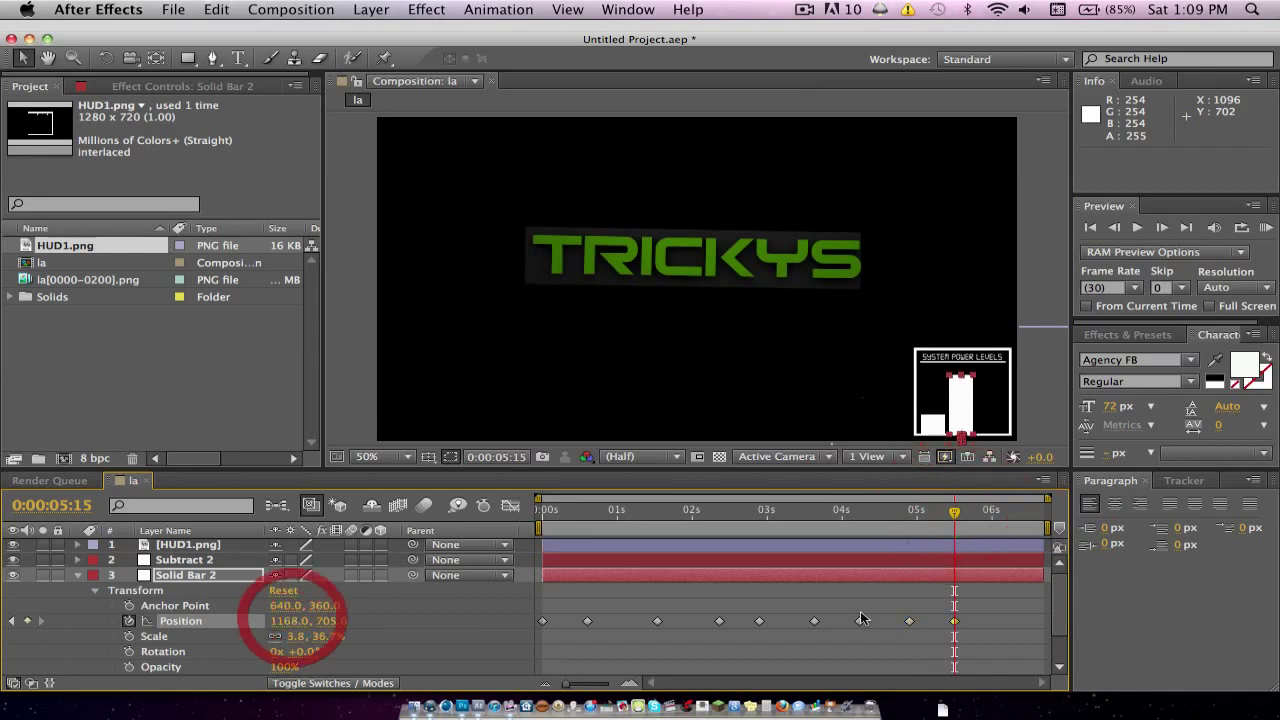
left_click_drag(966, 514, 1004, 512)
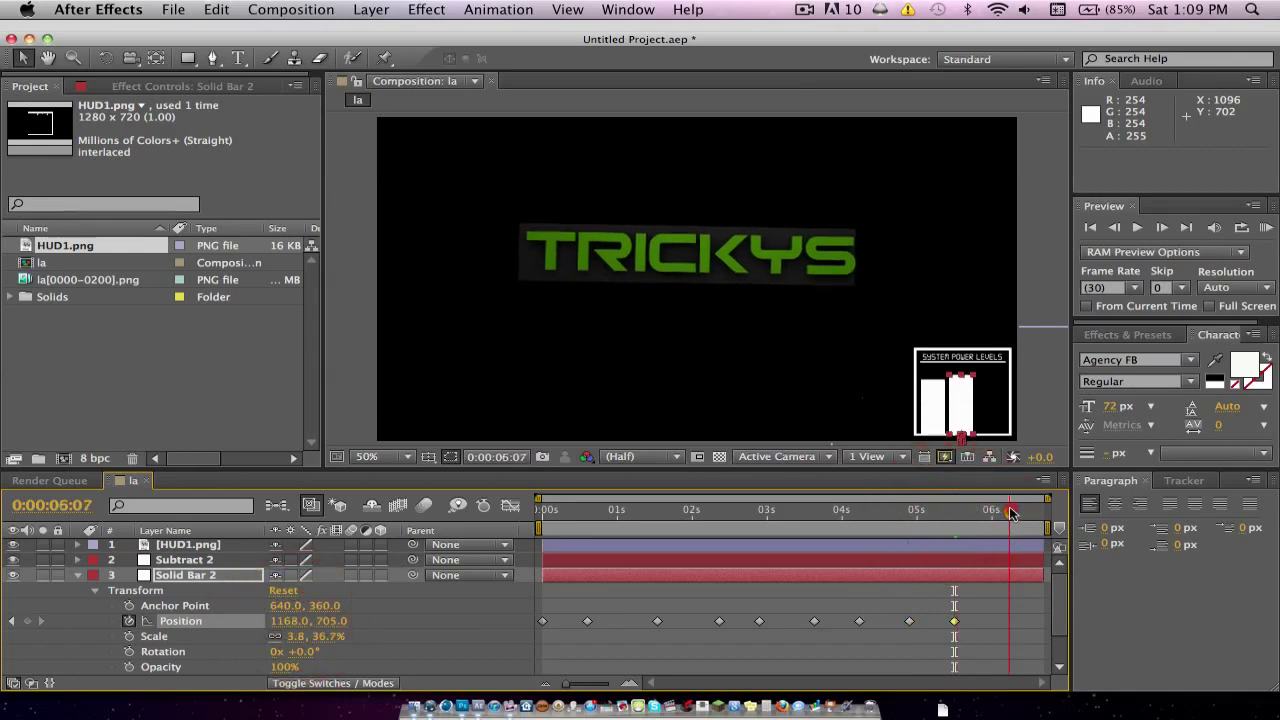
left_click_drag(320, 627, 385, 617)
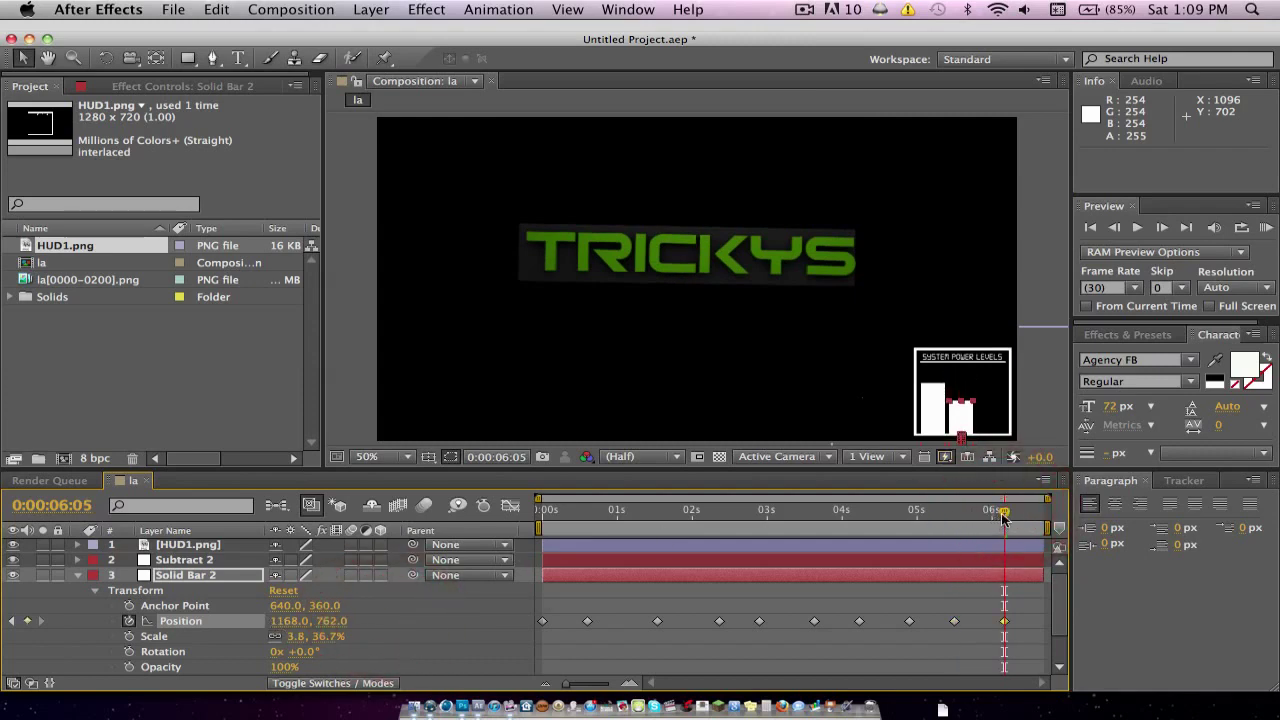
Keyframe Solid Bar 2's Y position at 802 at 0:00:06:20 and preview the animation.
left_click_drag(1004, 514, 1041, 513)
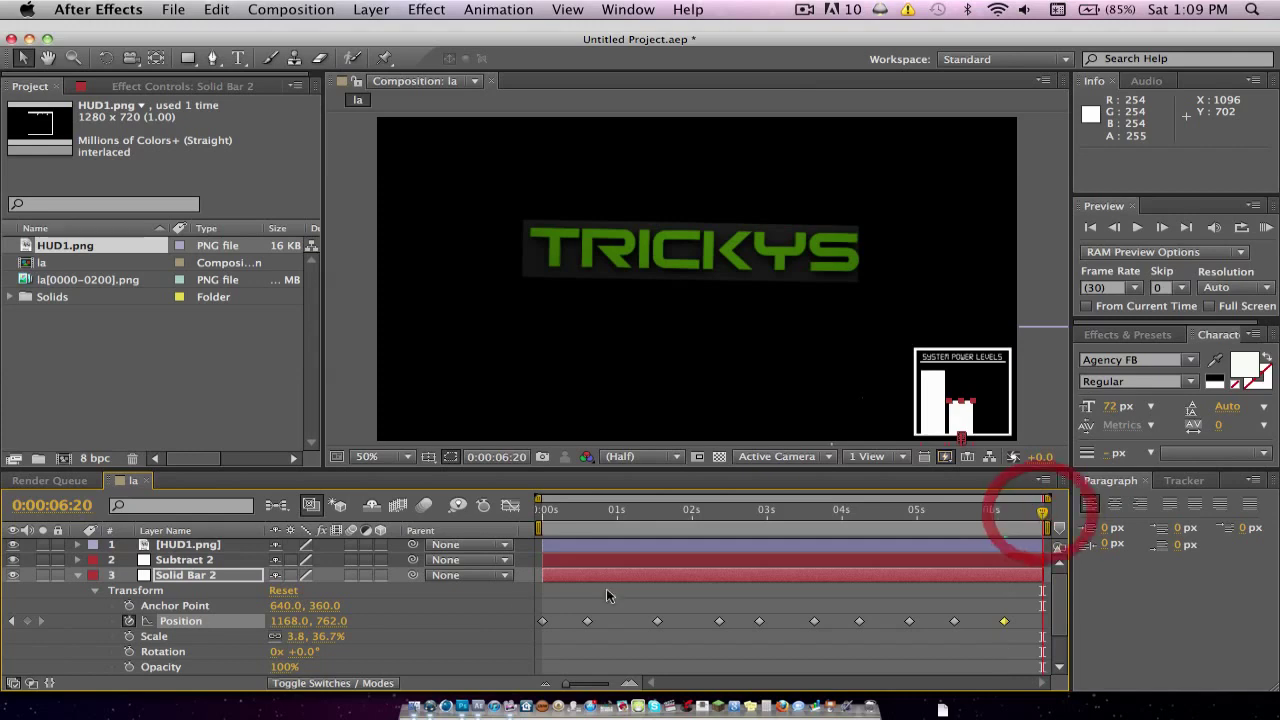
left_click_drag(333, 621, 378, 621)
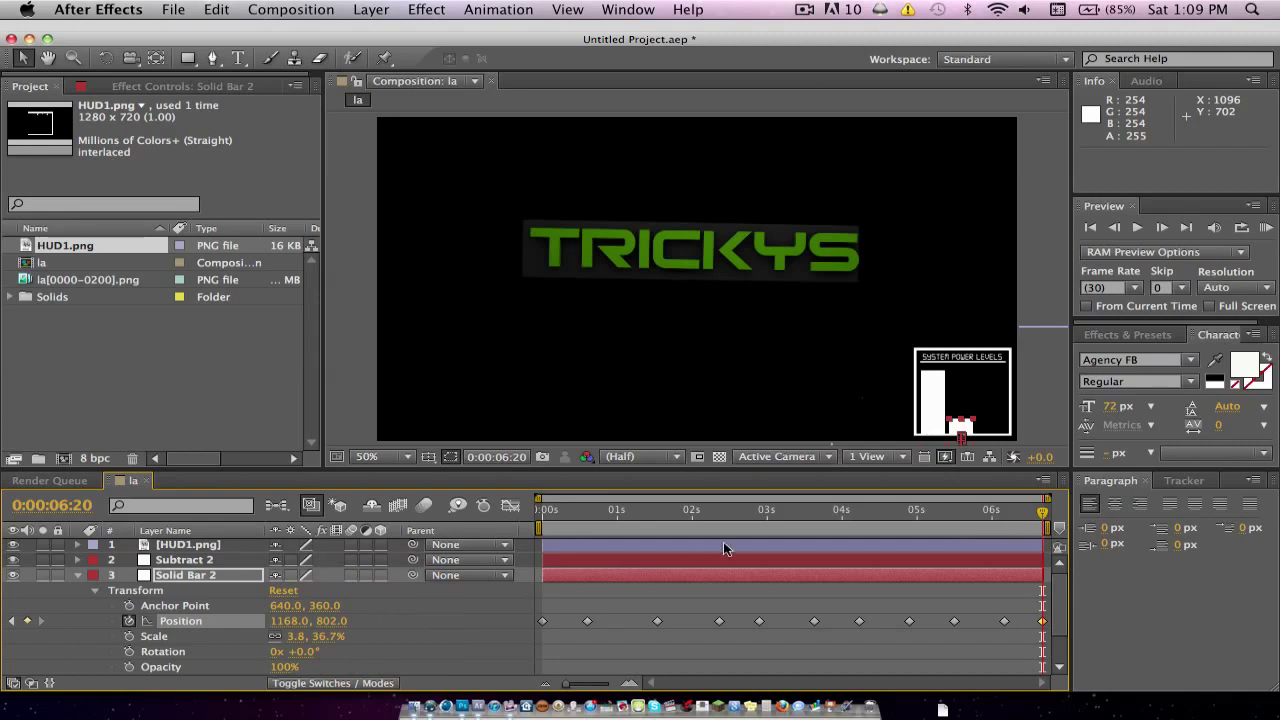
key("space")
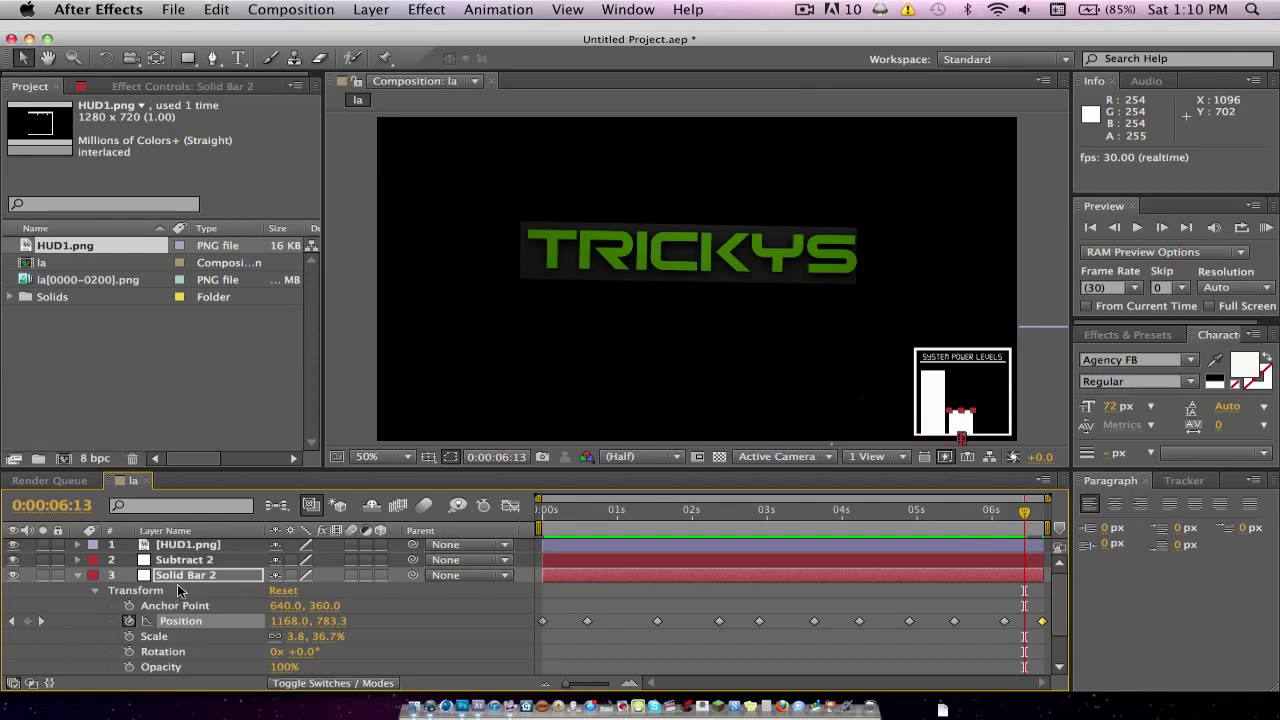
Duplicate the Solid Bar 2 layer and place the copy directly above Subtract 2 in the layer stack.
left_click(96, 591)
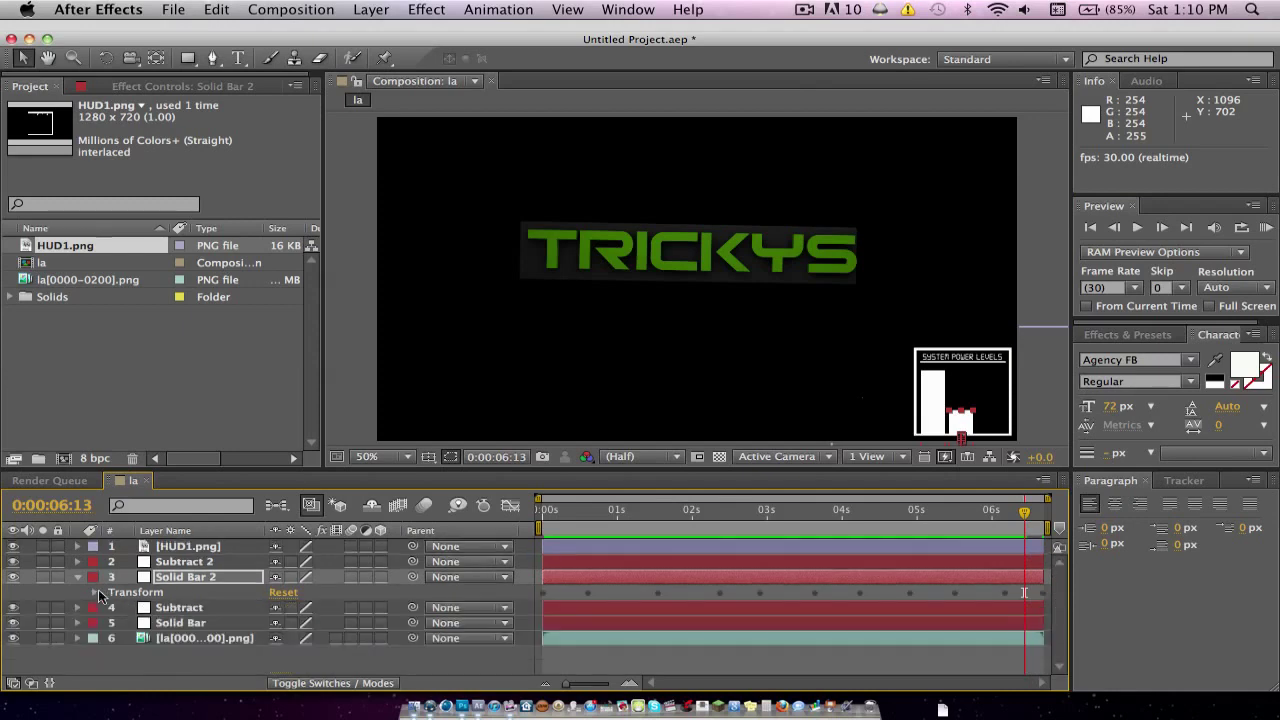
left_click(79, 578)
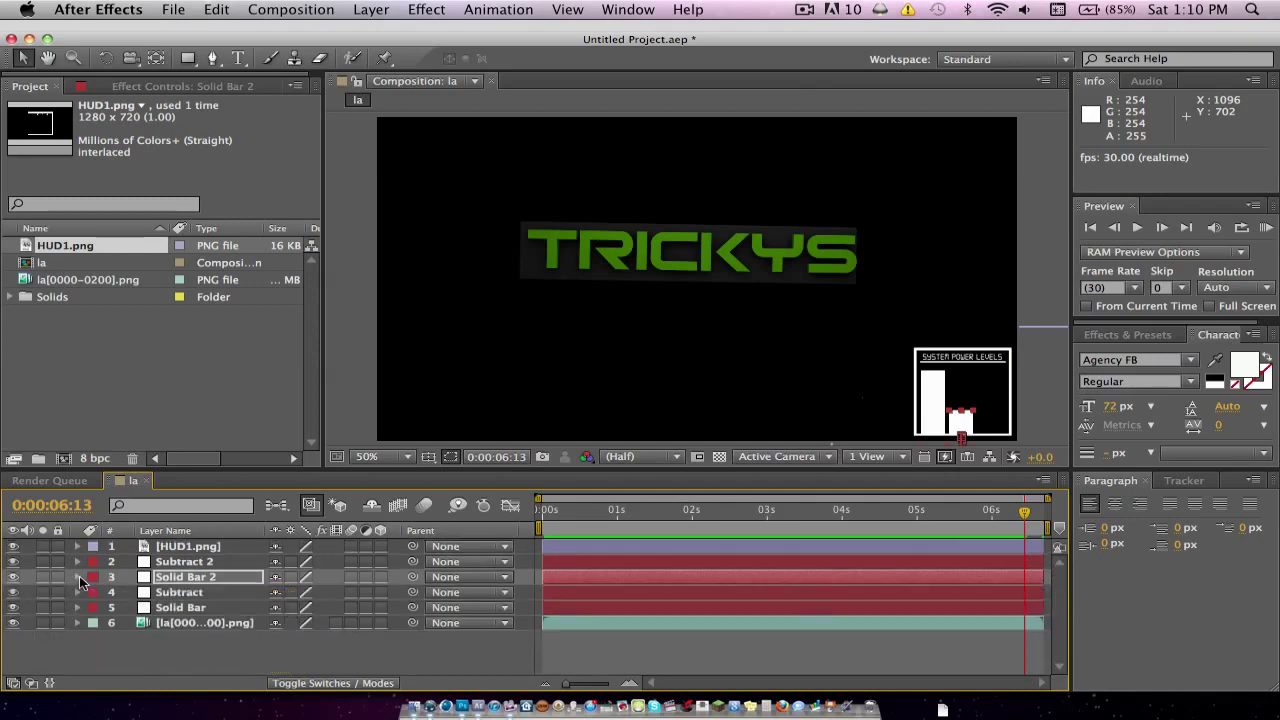
left_click(204, 577)
key("super+d")
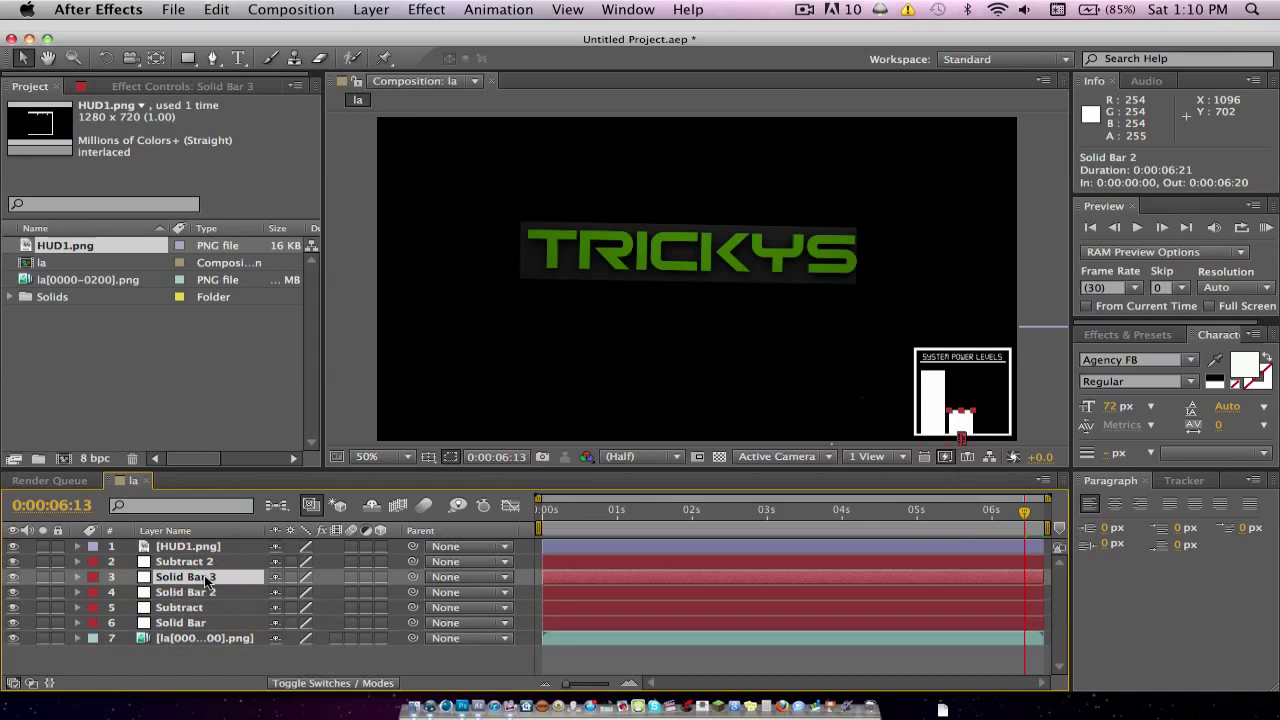
left_click_drag(204, 578, 196, 562)
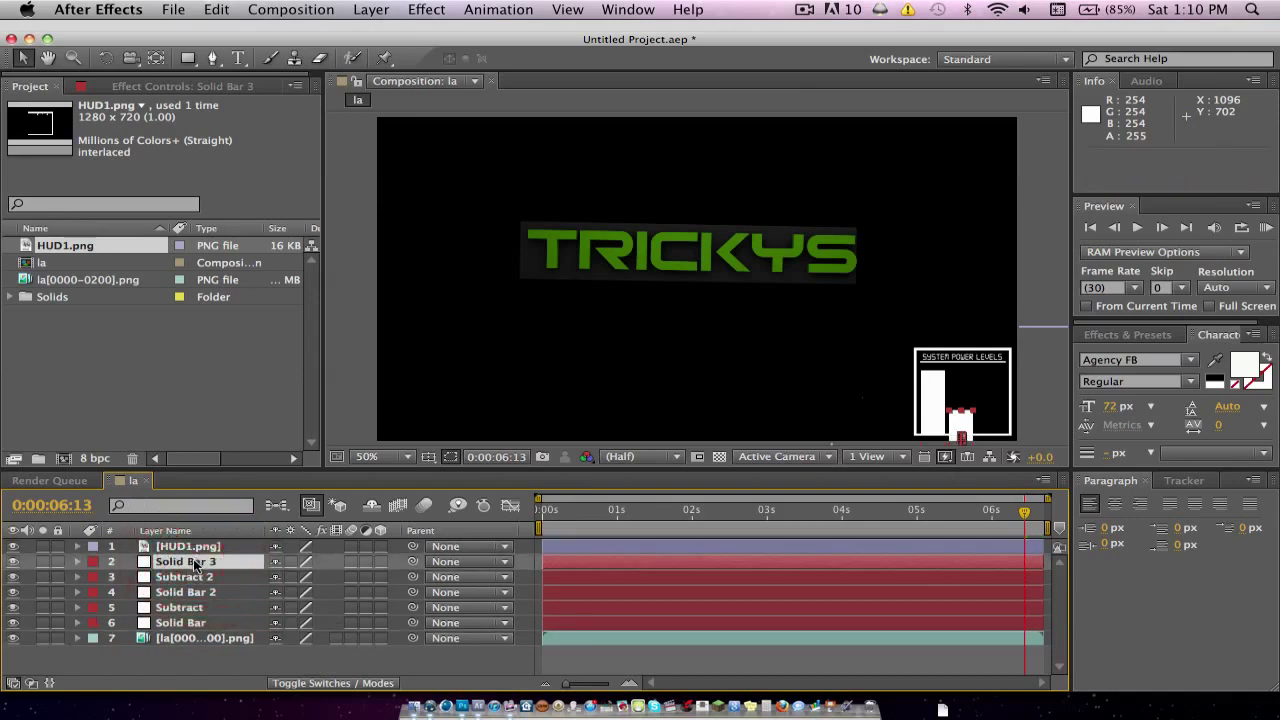
Delete all Position keyframes from the Solid Bar 3 layer.
left_click(78, 561)
left_click(95, 577)
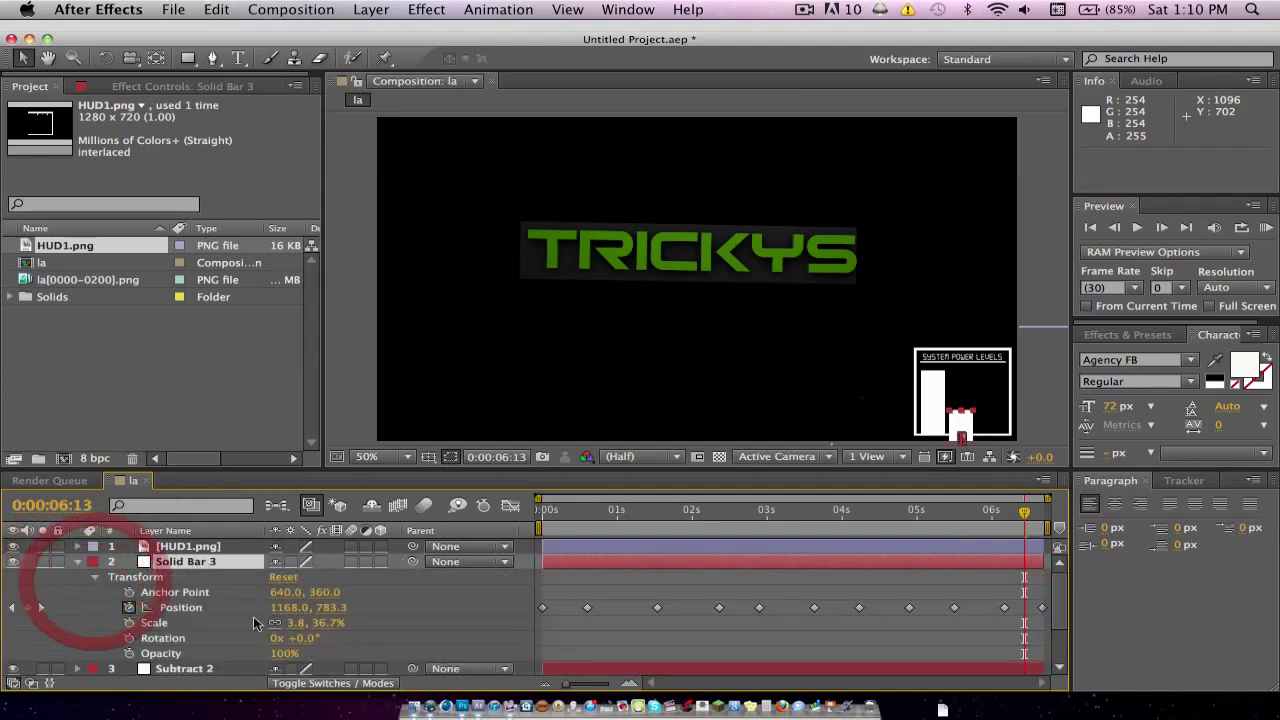
left_click(1037, 620)
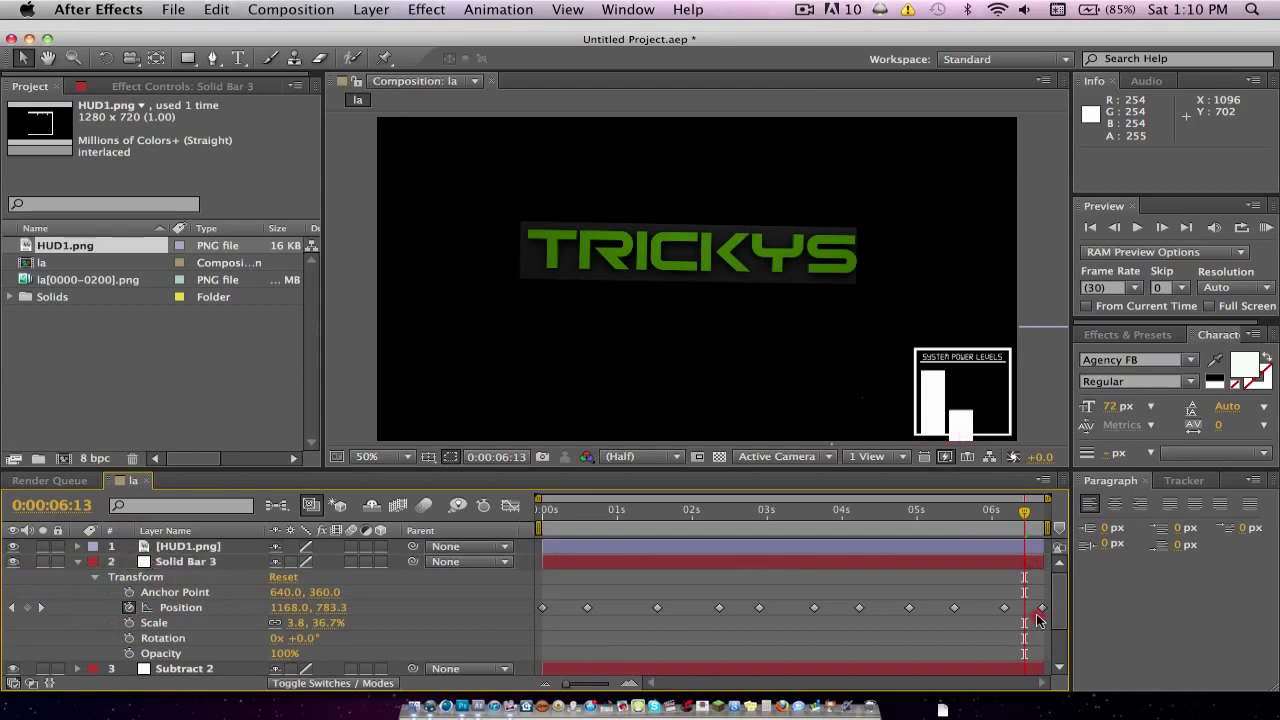
left_click(1043, 607)
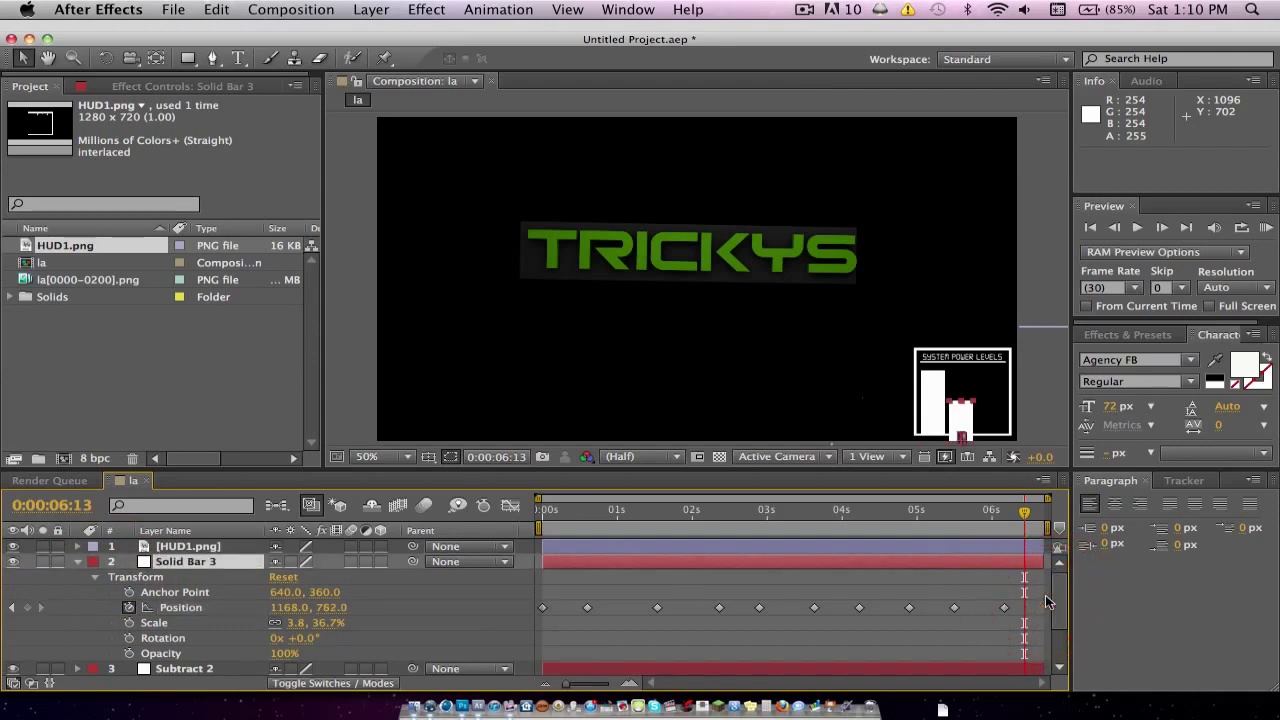
key("Delete")
left_click_drag(1034, 604, 535, 626)
key("Delete")
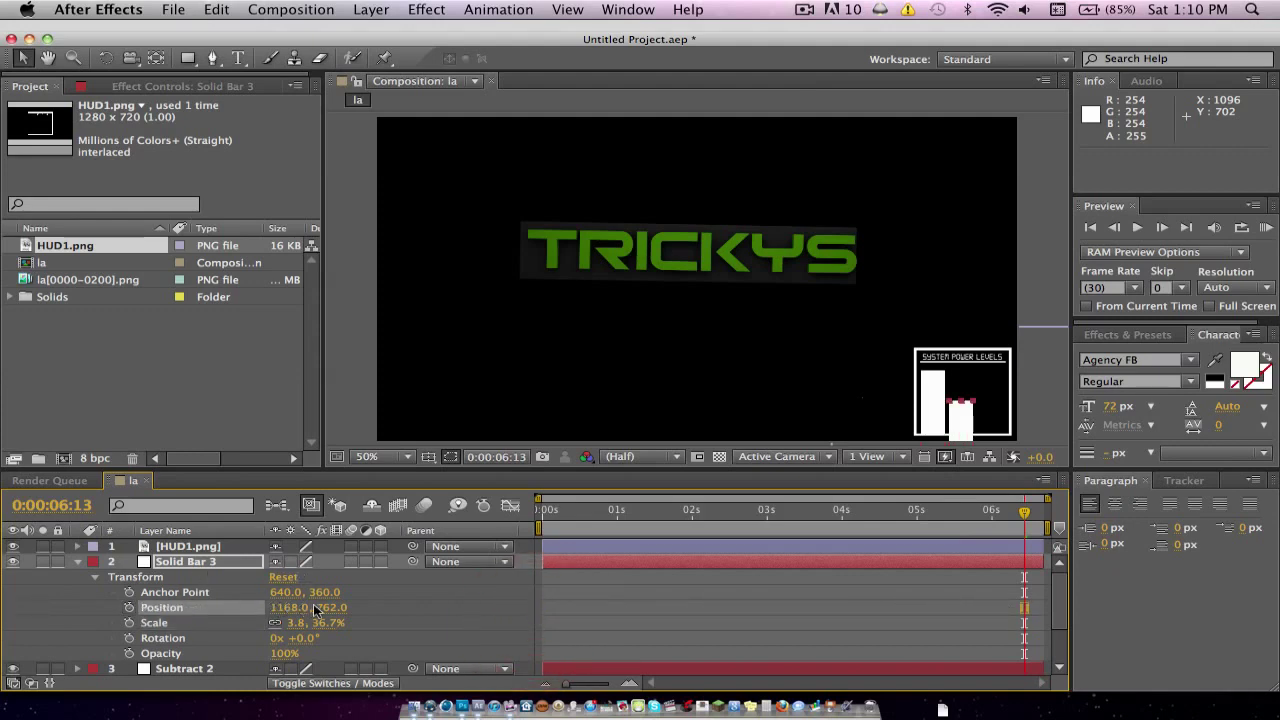
Shift Solid Bar 3 horizontally to X 1225, keeping its Y position at 762, and collapse its properties.
left_click_drag(330, 615, 341, 617)
key("super+z")
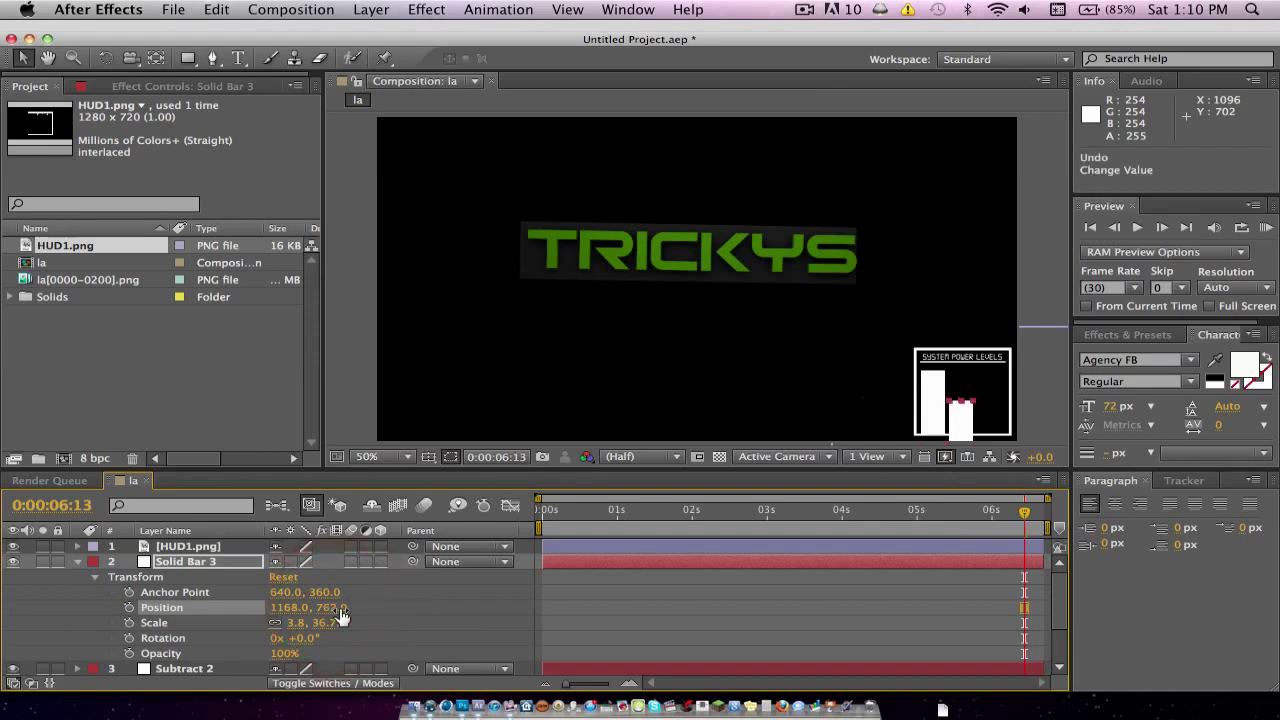
left_click_drag(284, 607, 315, 607)
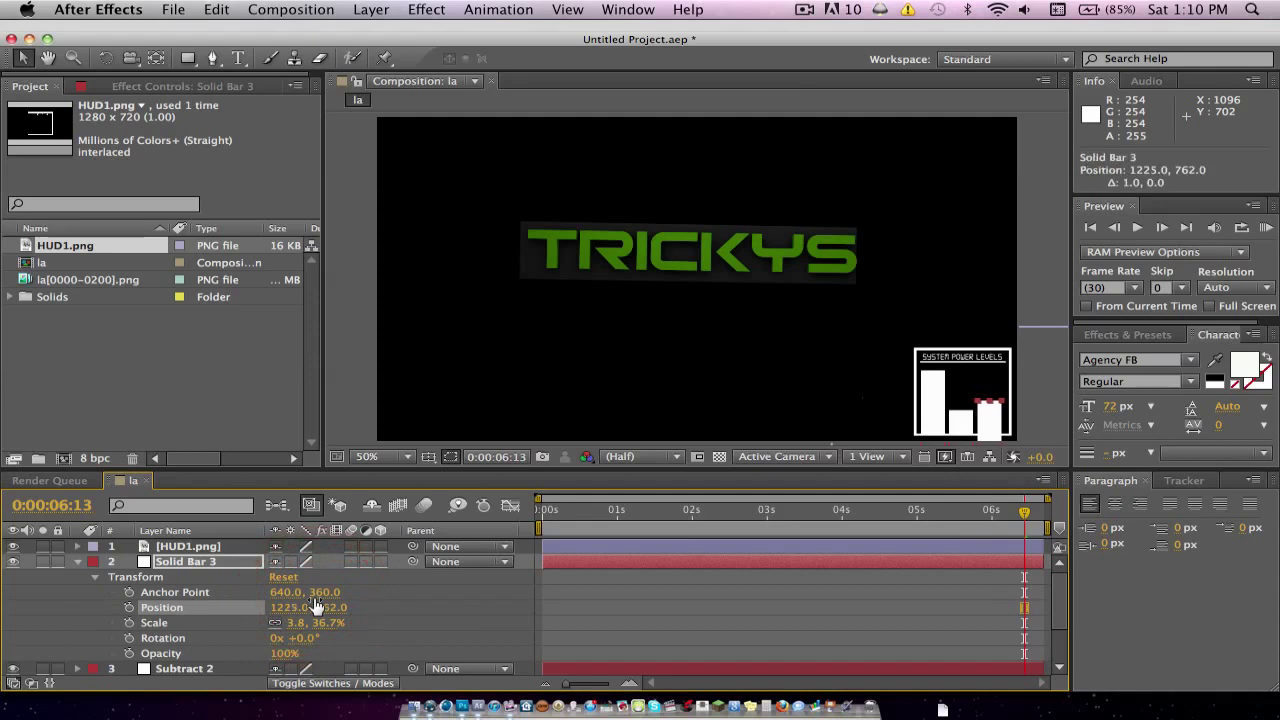
left_click(79, 560)
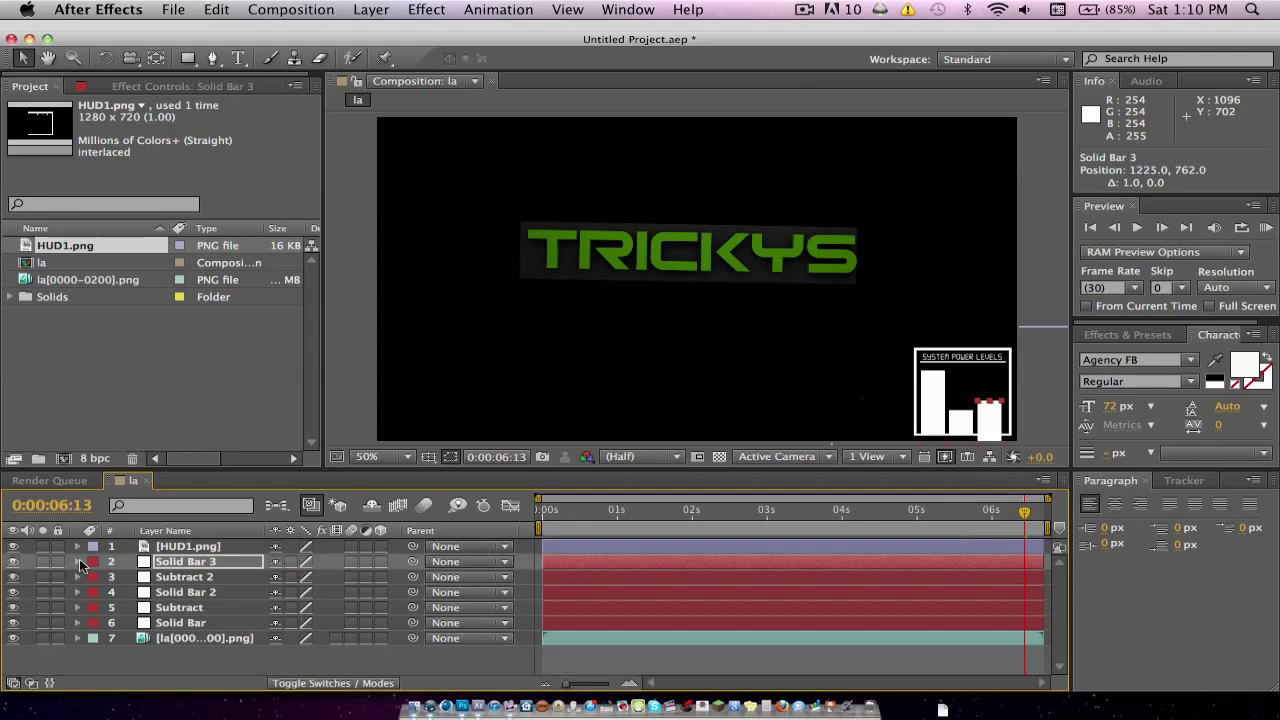
Duplicate the Subtract 2 layer and place the copy directly above Solid Bar 3 in the layer stack.
left_click(183, 578)
key("ctrl+d")
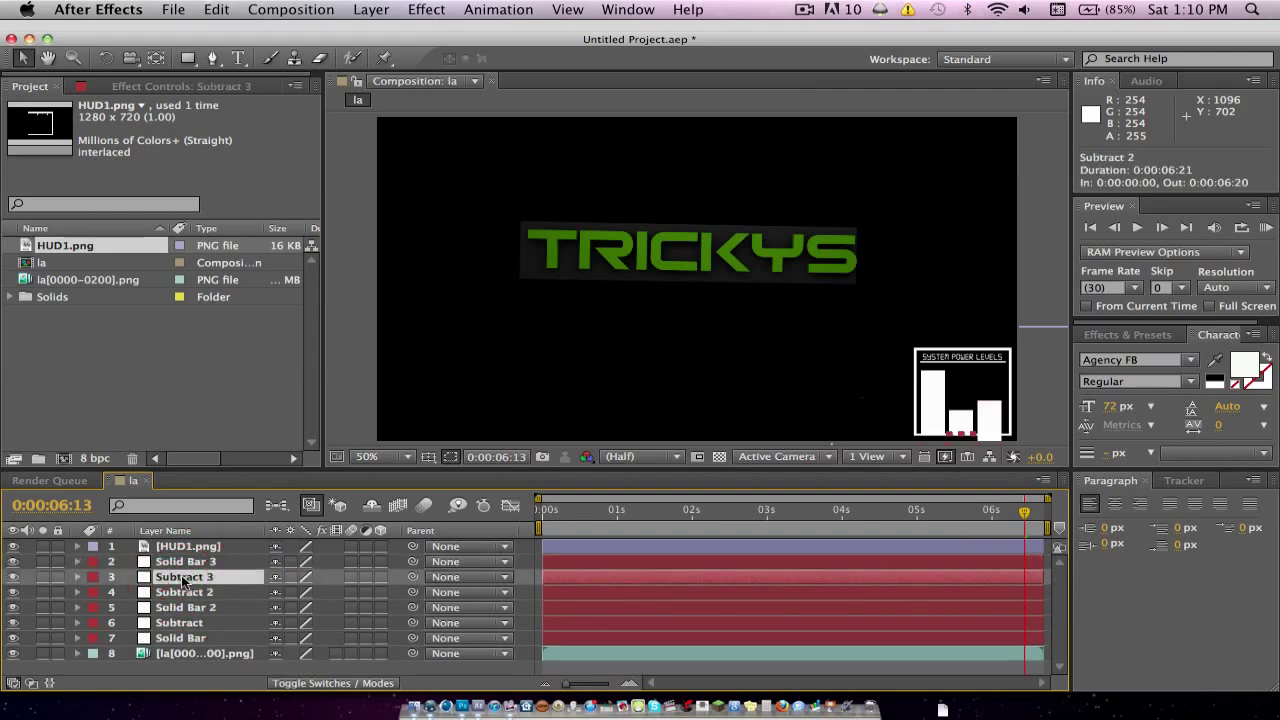
left_click_drag(183, 578, 183, 563)
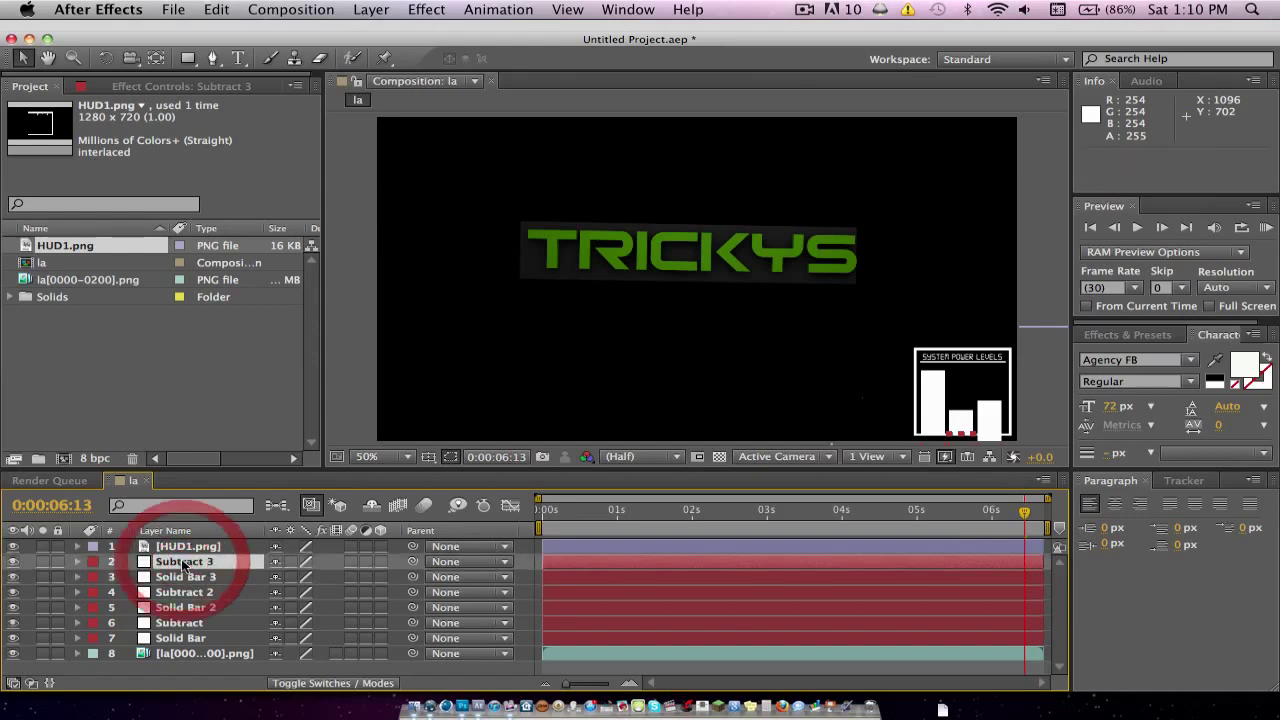
Nudge Subtract 3 over the base of the third bar, to position 1226, 836.
left_click(77, 562)
left_click(77, 562)
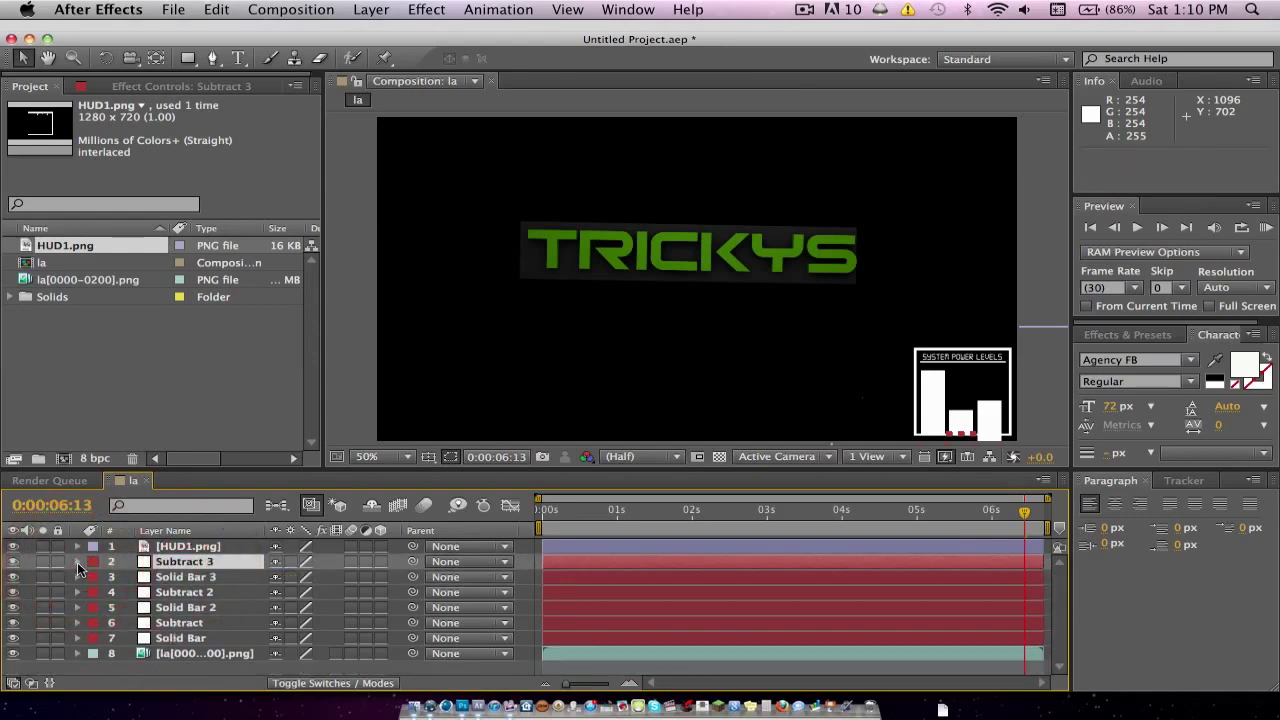
key("Right")
key("Right")
key("Right")
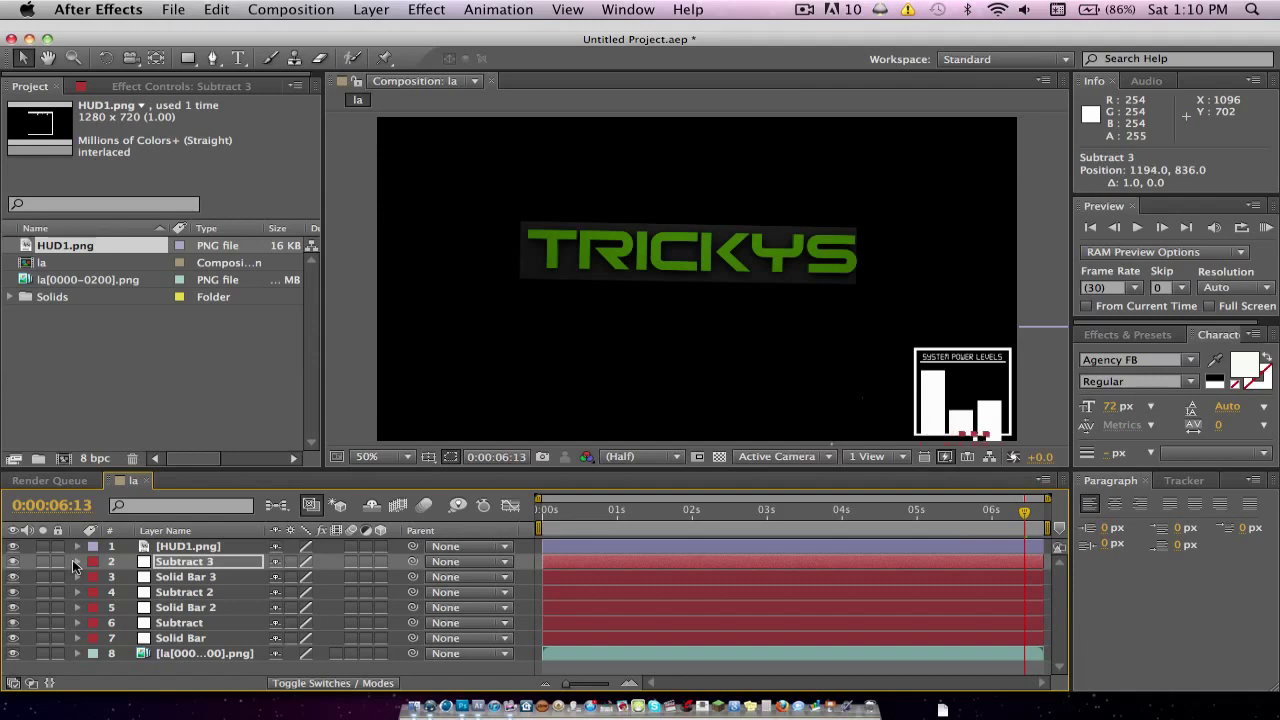
key("Right")
key("Right")
key("Right")
key("Right")
key("Right")
key("Right")
key("Left")
key("Left")
key("Up")
key("Up")
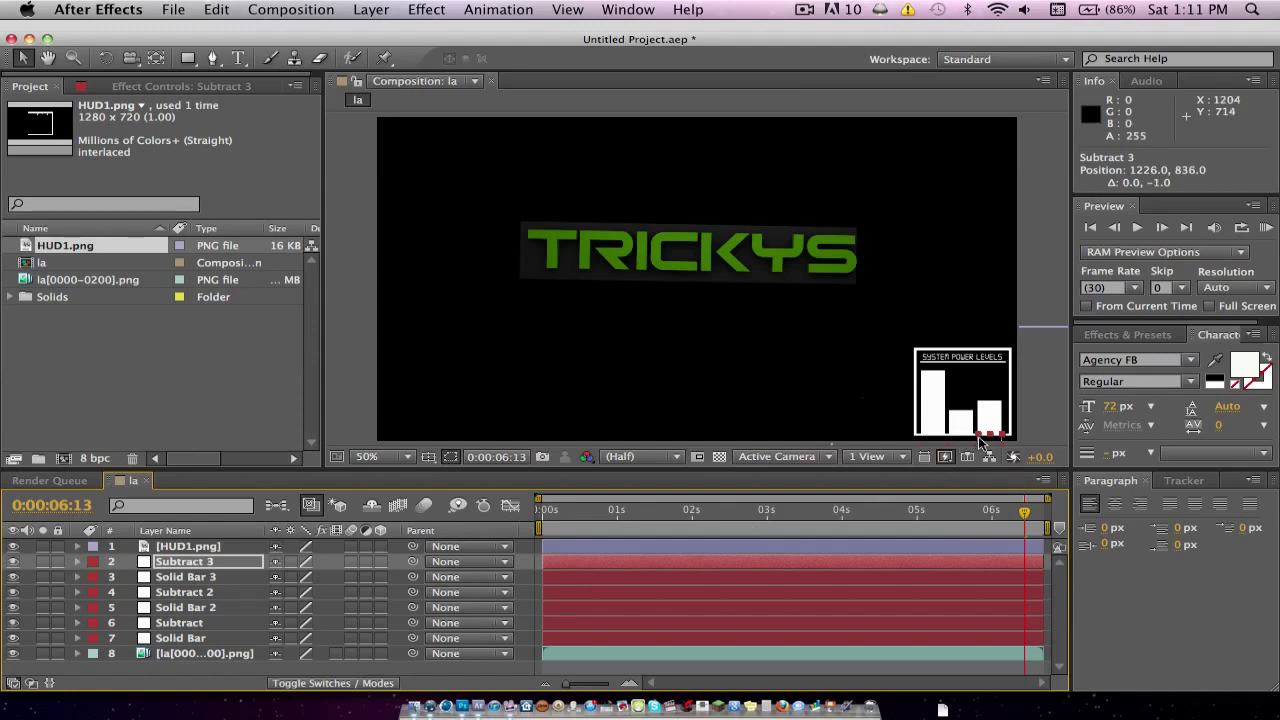
Fine-tune Subtract 3 to cover the third bar's overhang, at position 1224, 836 and scale 4%, 36%.
left_click_drag(980, 437, 964, 439)
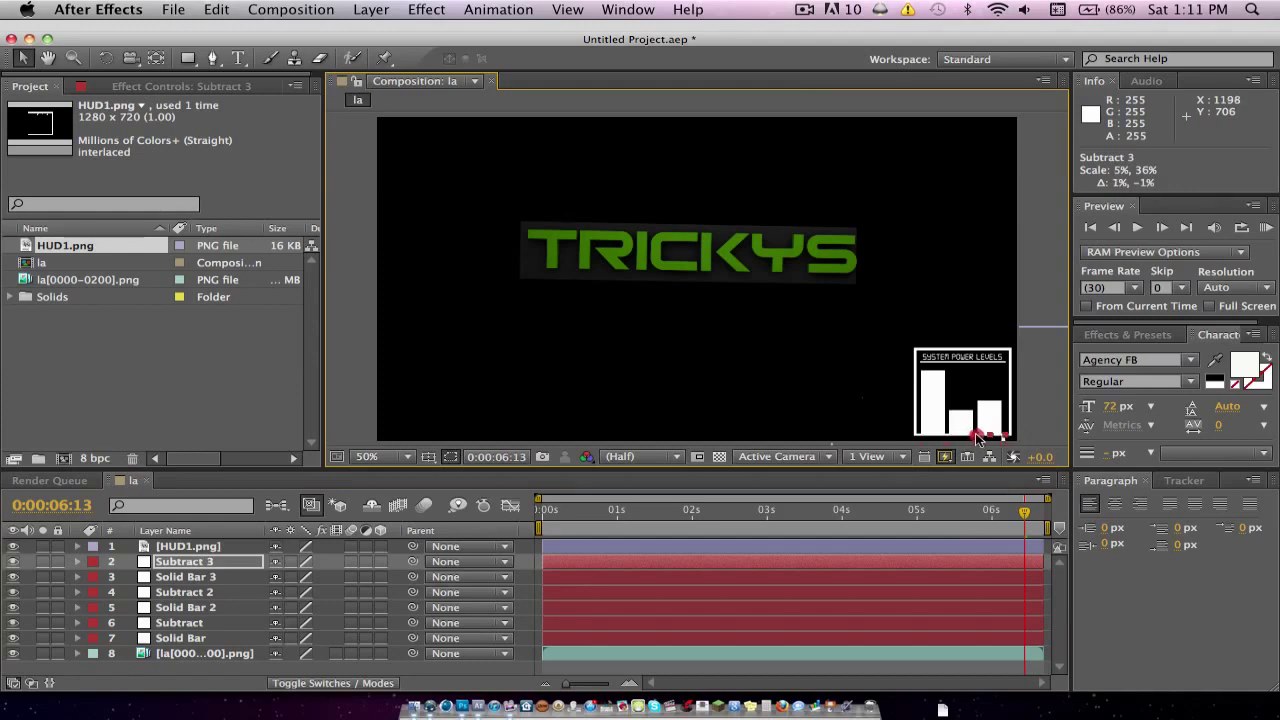
left_click_drag(979, 438, 965, 448)
key("Left")
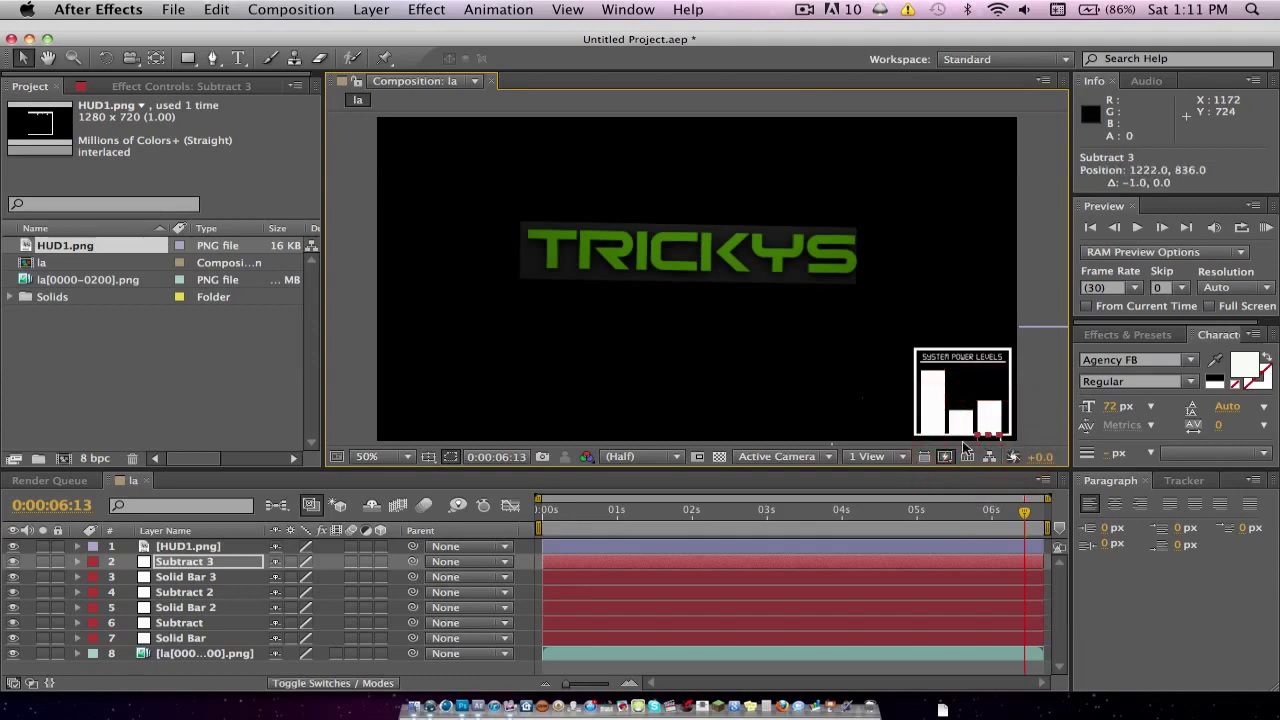
key("Right")
key("Right")
key("Left")
key("Left")
key("Left")
key("Left")
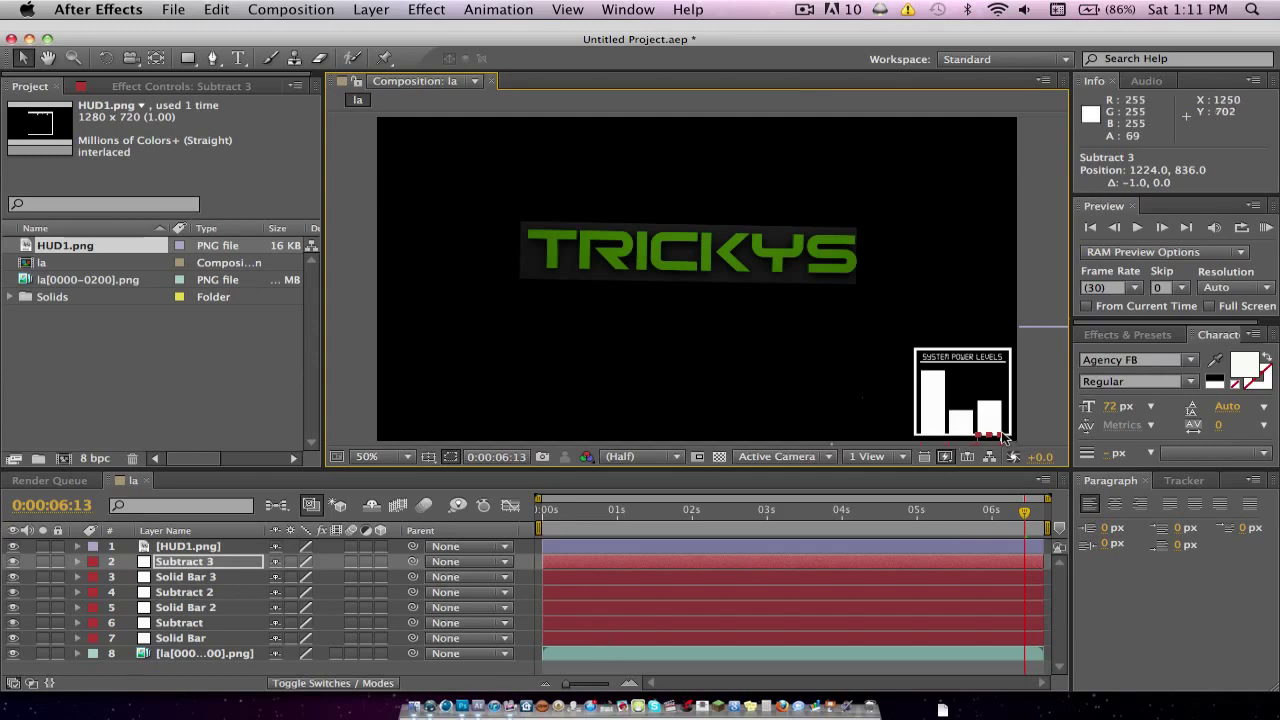
left_click_drag(1003, 437, 1054, 457)
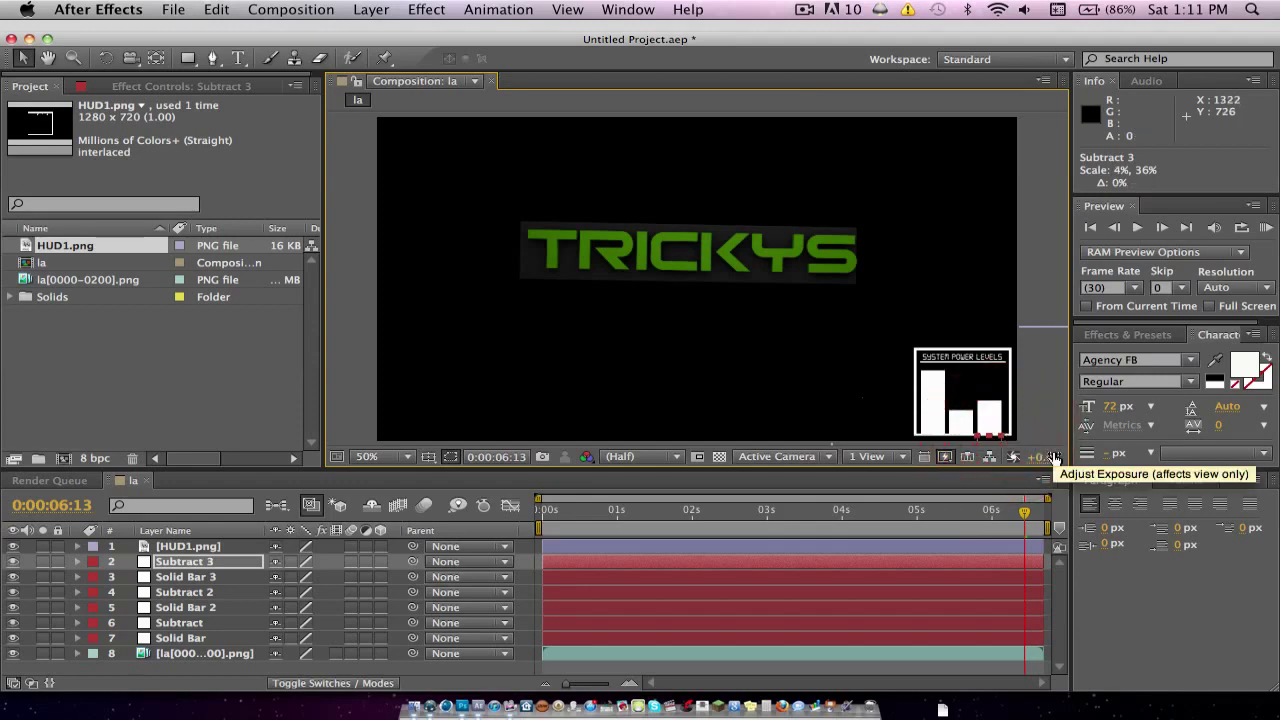
Start animating Solid Bar 3's Position with Y keyframes of 762 at 0:00:00:00 and 730 at 0:00:00:28.
left_click(78, 578)
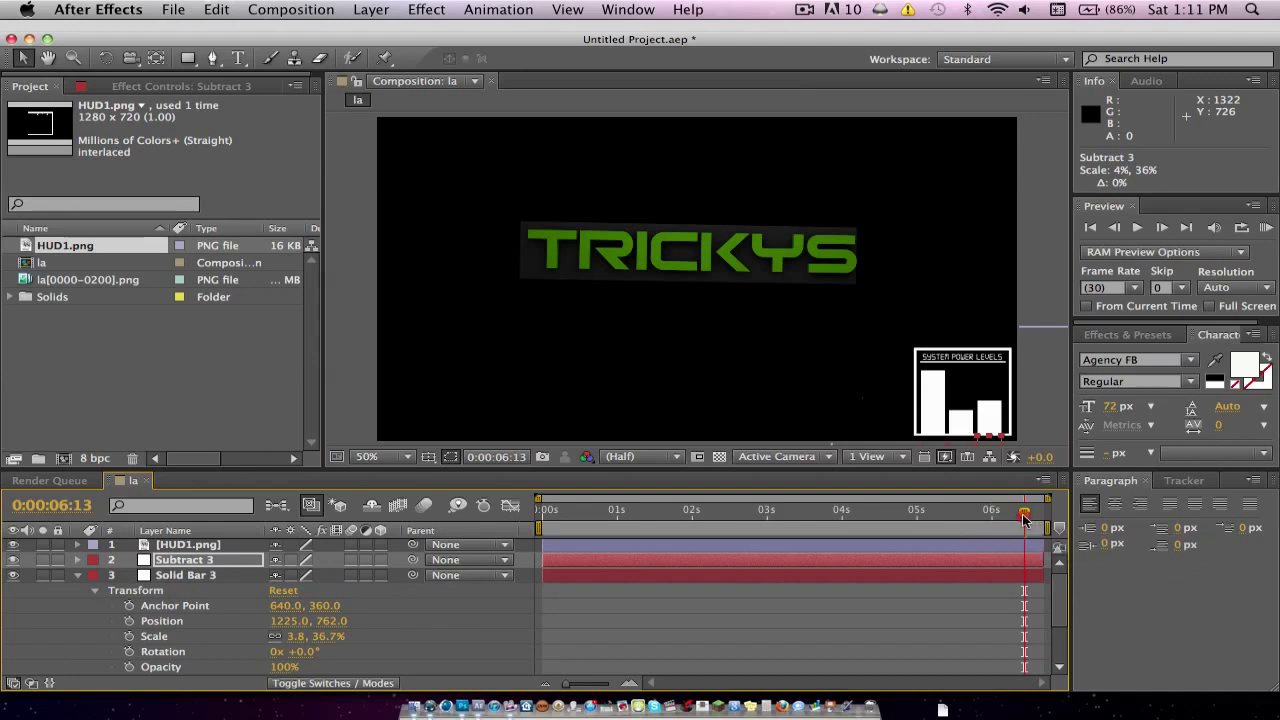
left_click_drag(1023, 518, 538, 528)
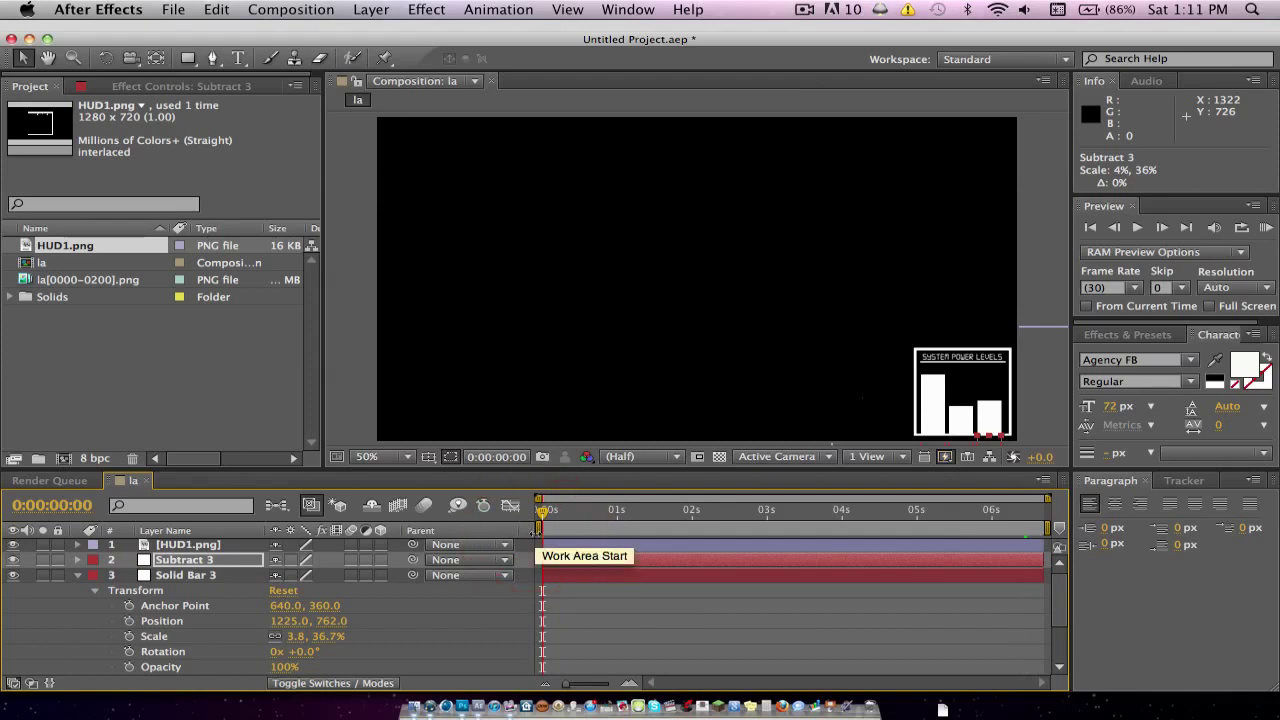
left_click(129, 621)
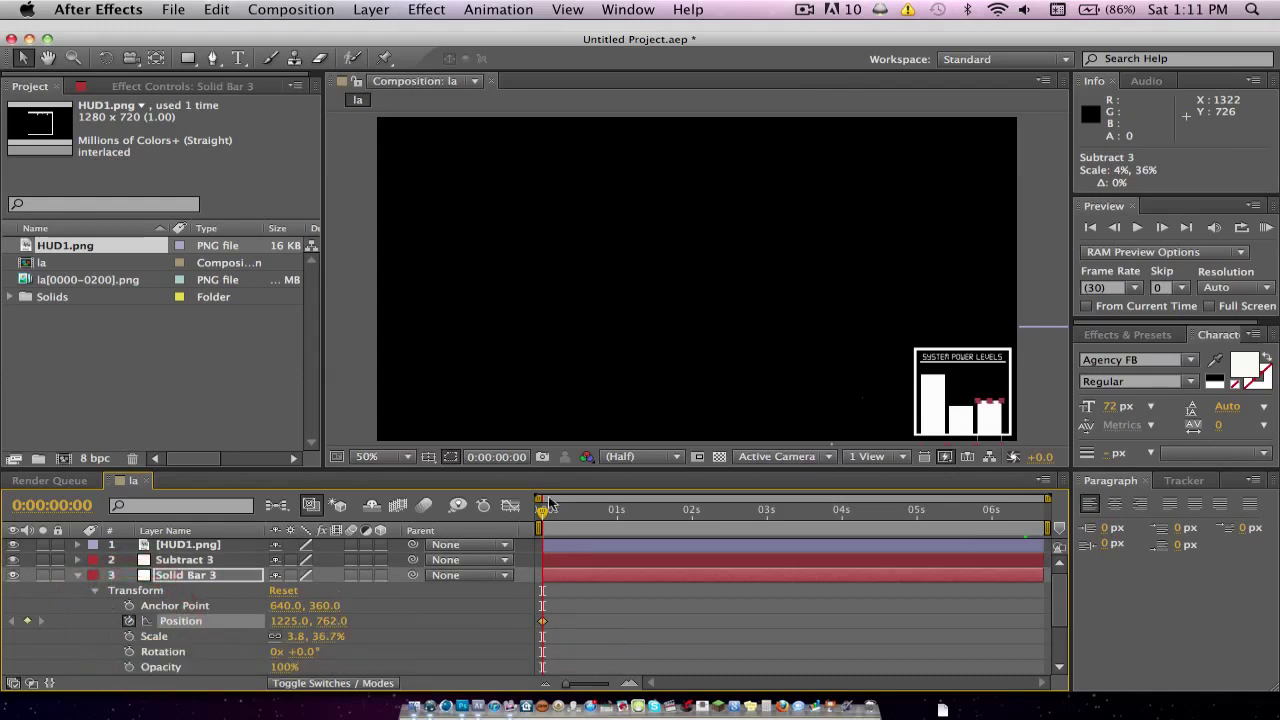
left_click_drag(540, 517, 612, 510)
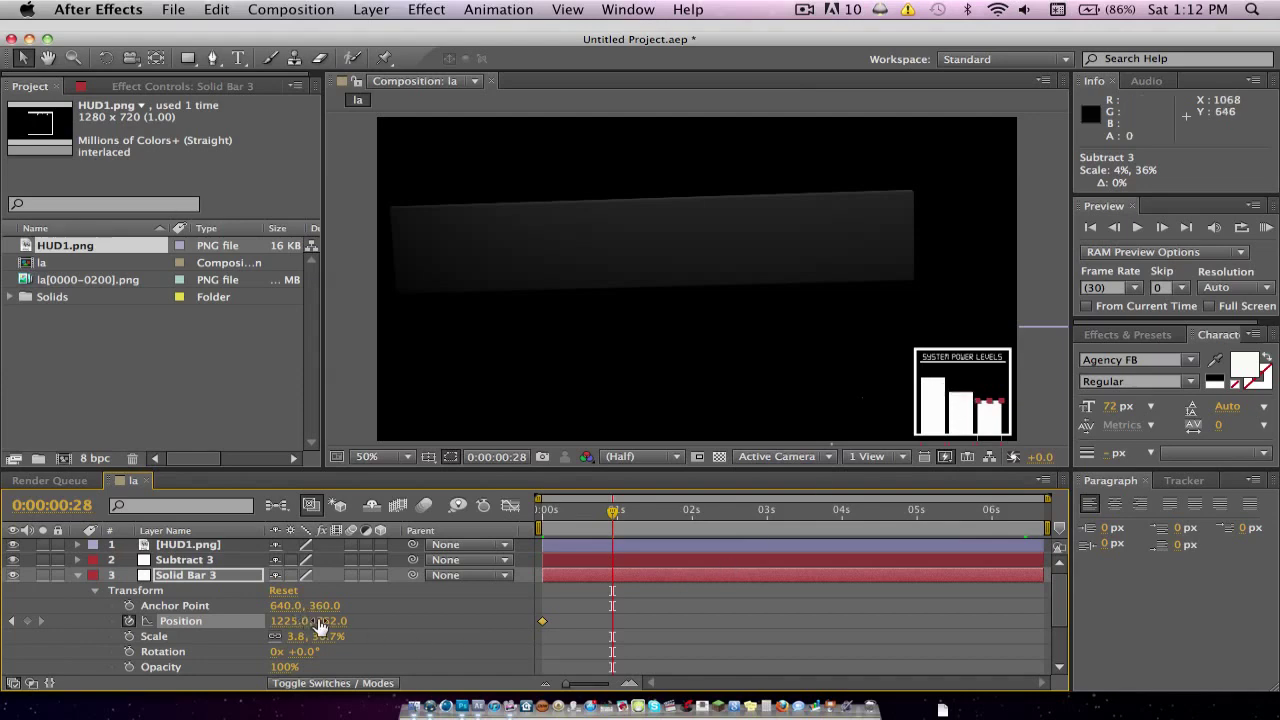
left_click_drag(318, 620, 287, 620)
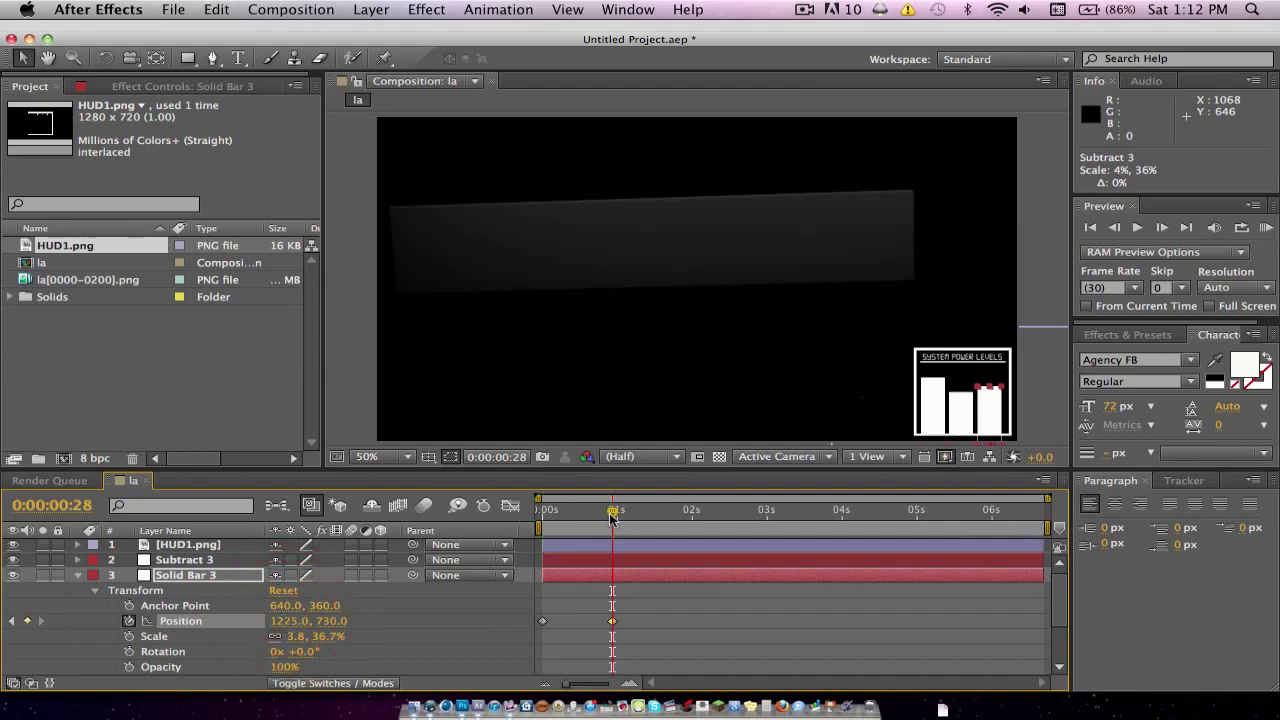
Add Solid Bar 3 Position keyframes with Y values of 693 at 0:00:01:18 and 742 at 0:00:02:08.
left_click_drag(612, 513, 662, 512)
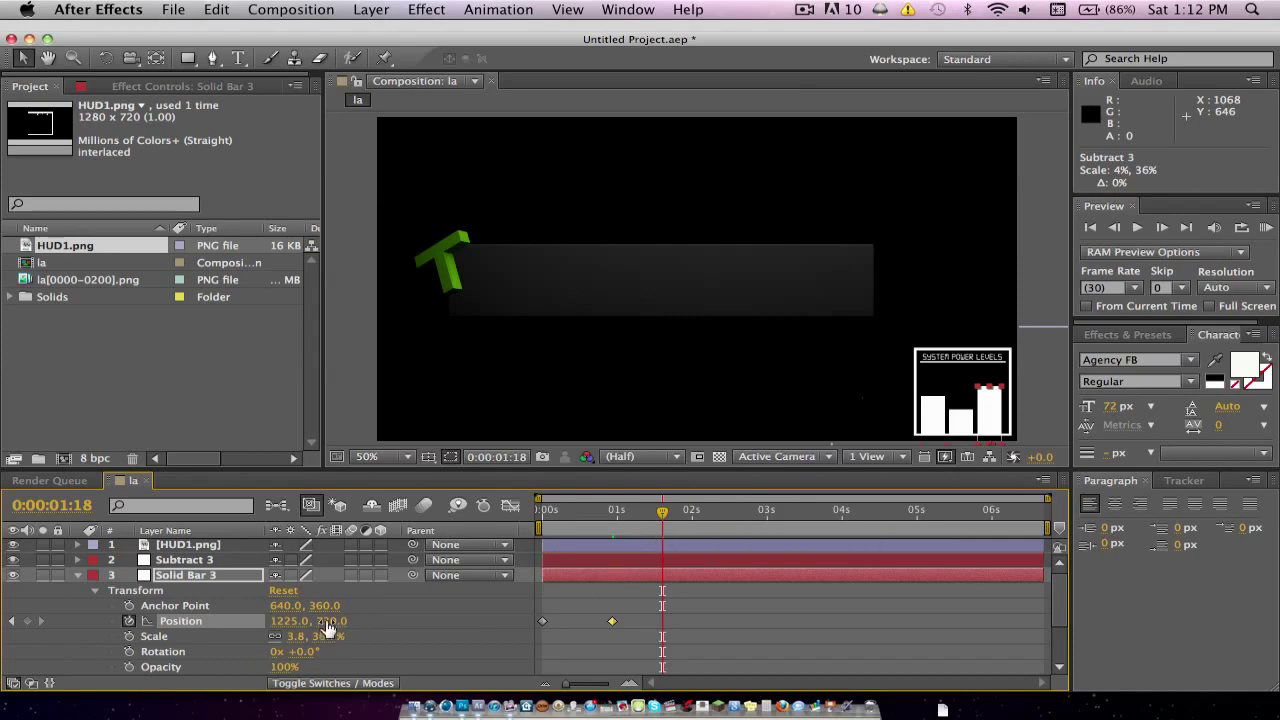
left_click_drag(333, 621, 295, 620)
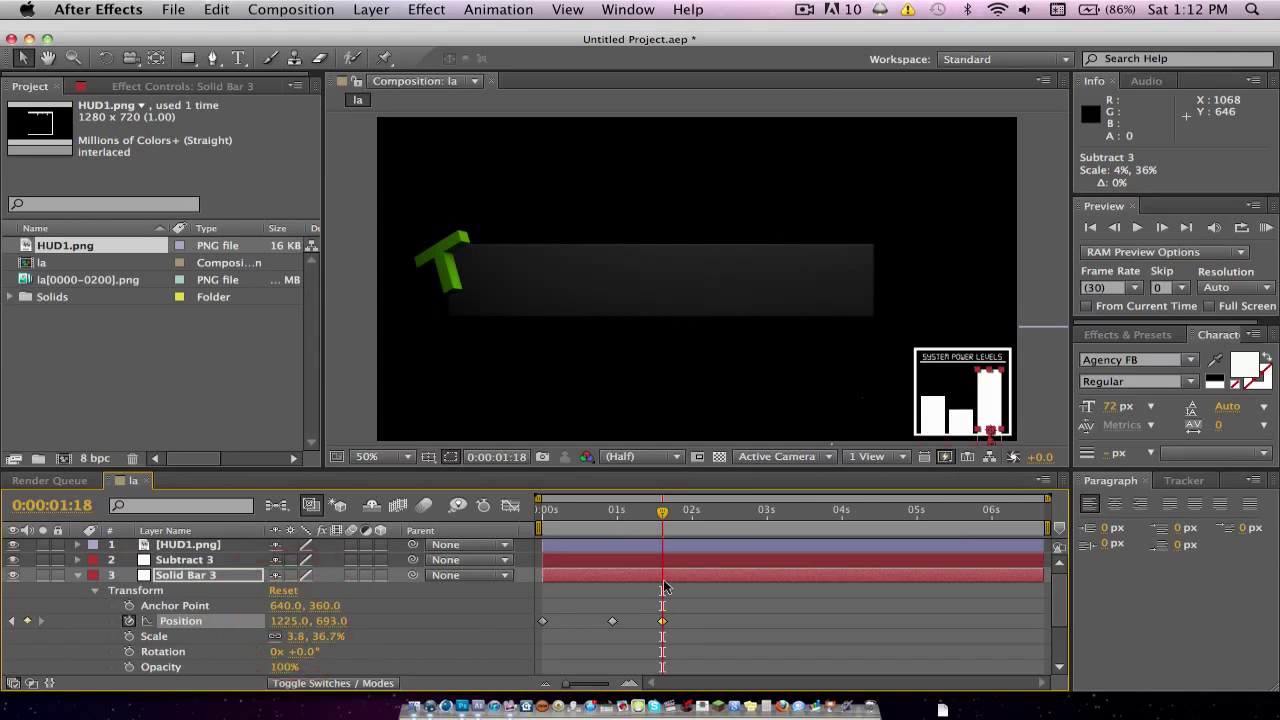
left_click_drag(663, 514, 713, 511)
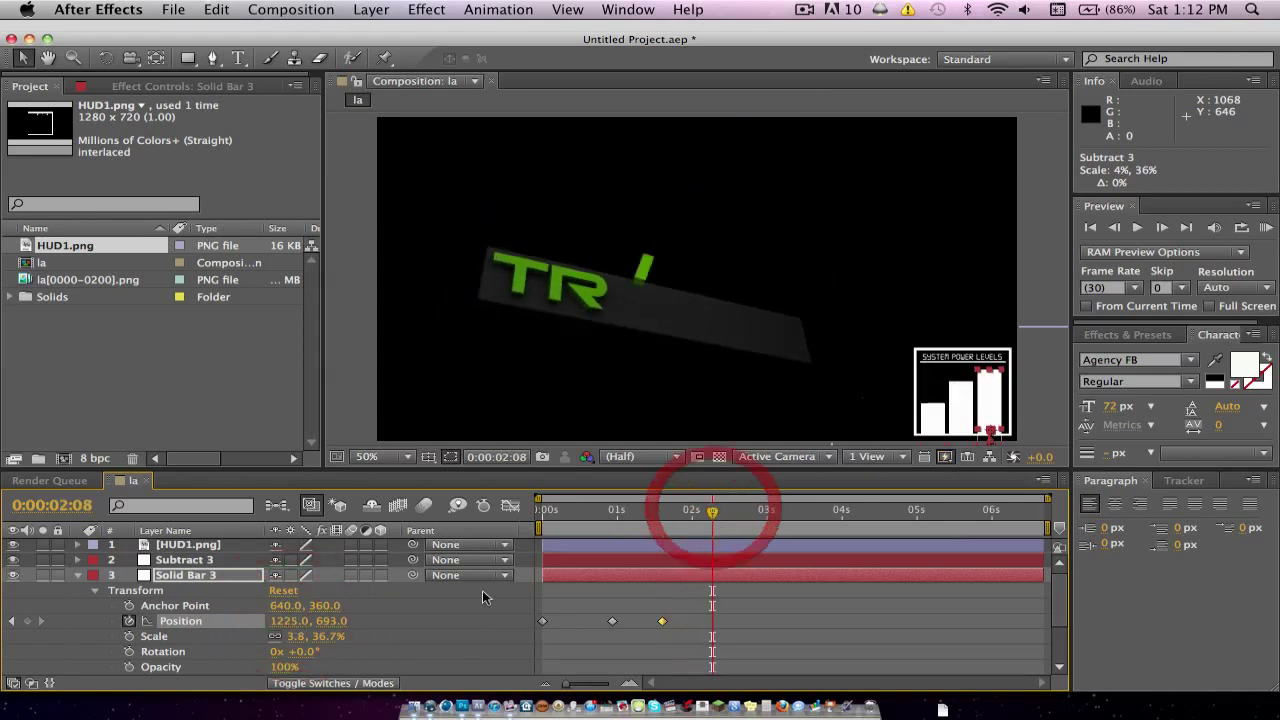
left_click_drag(330, 620, 368, 630)
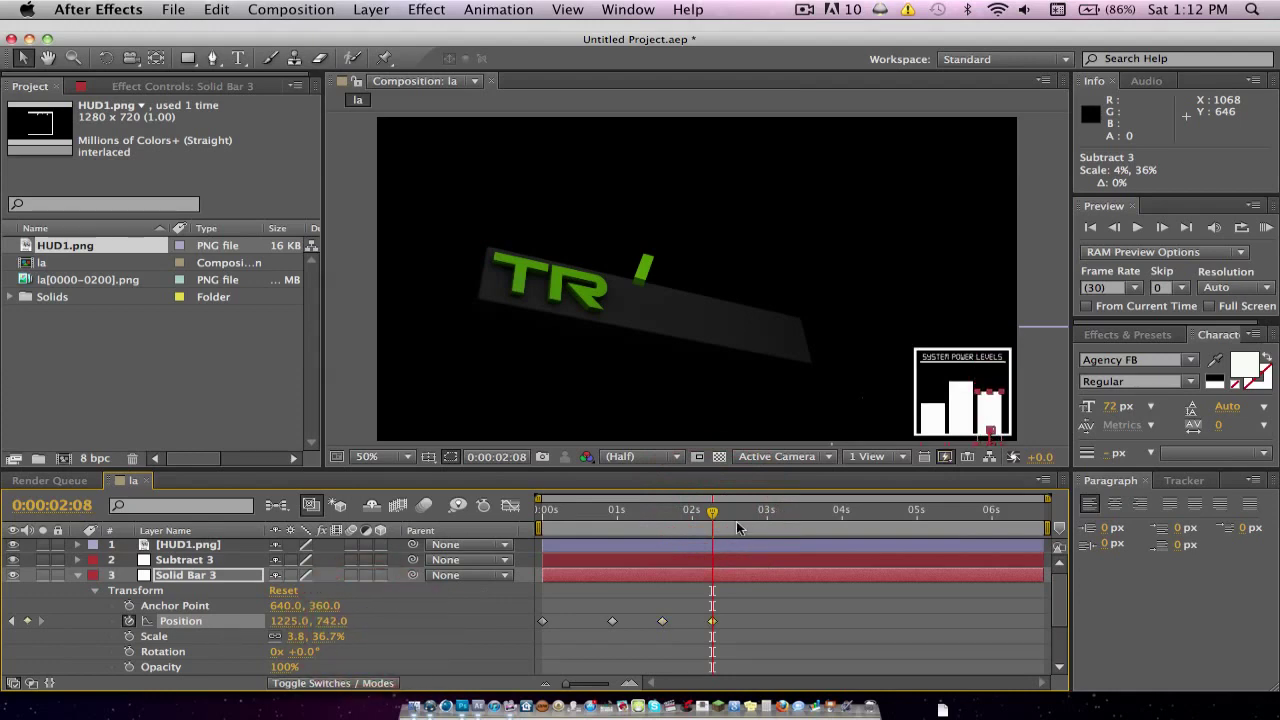
Keyframe Solid Bar 3's Y position at 809 at 0:00:03:14 and 773 at 0:00:04:09.
left_click_drag(713, 515, 802, 512)
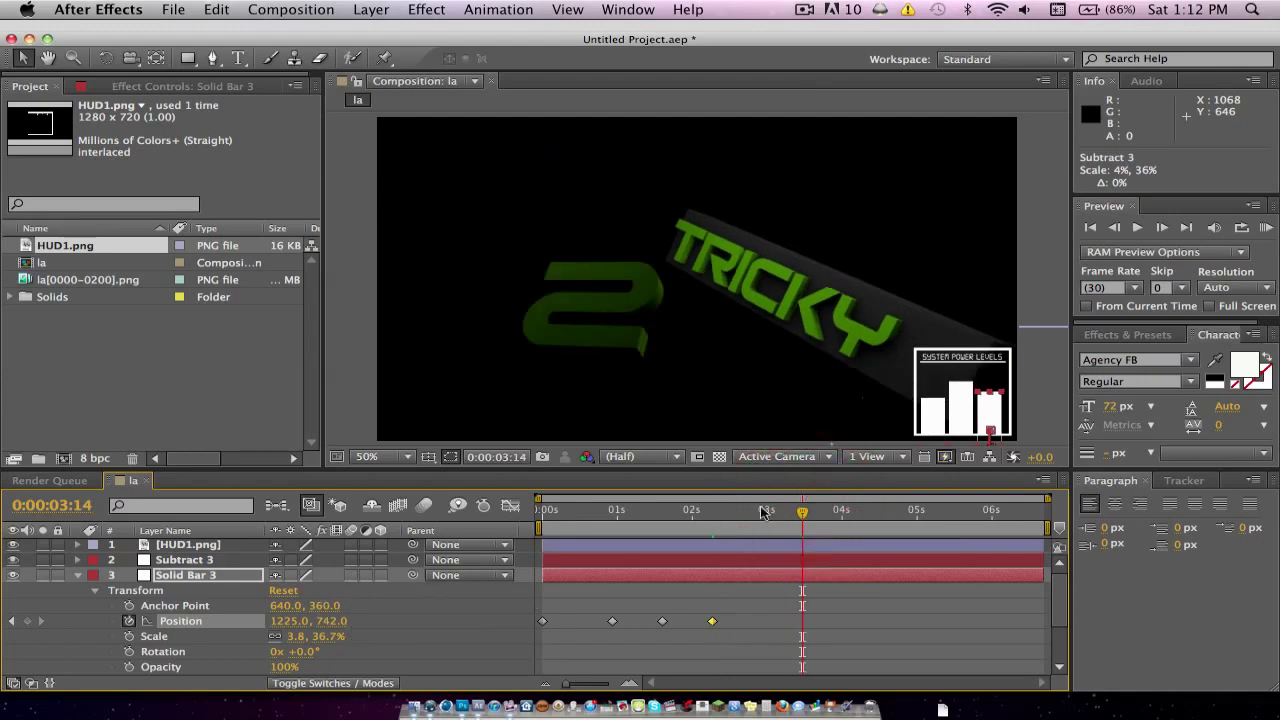
left_click(328, 621)
left_click_drag(328, 621, 413, 601)
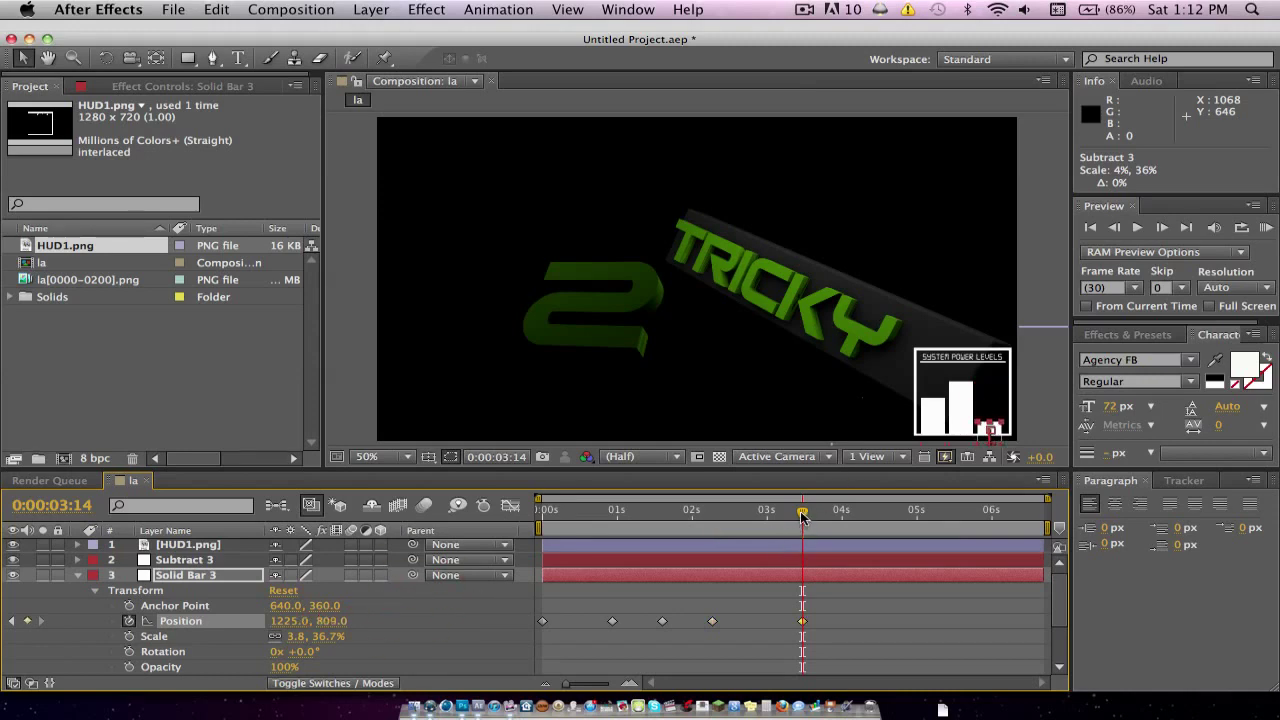
left_click_drag(801, 515, 866, 510)
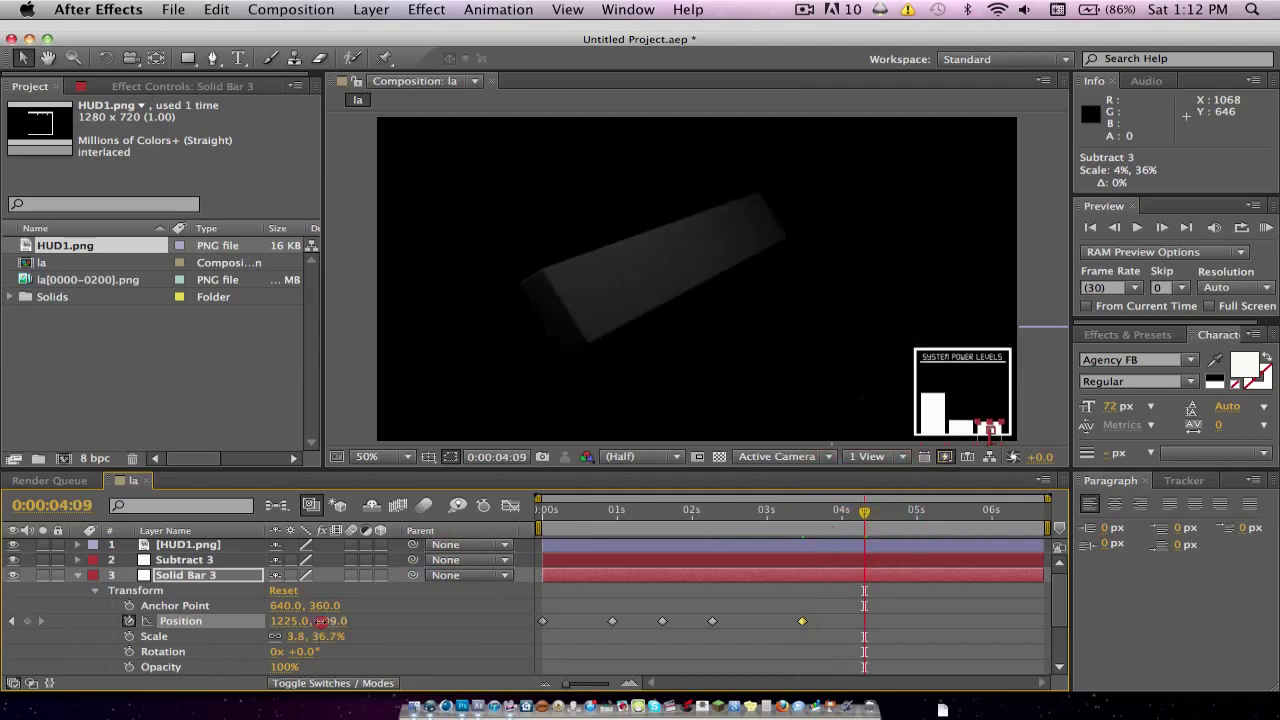
left_click_drag(320, 621, 292, 620)
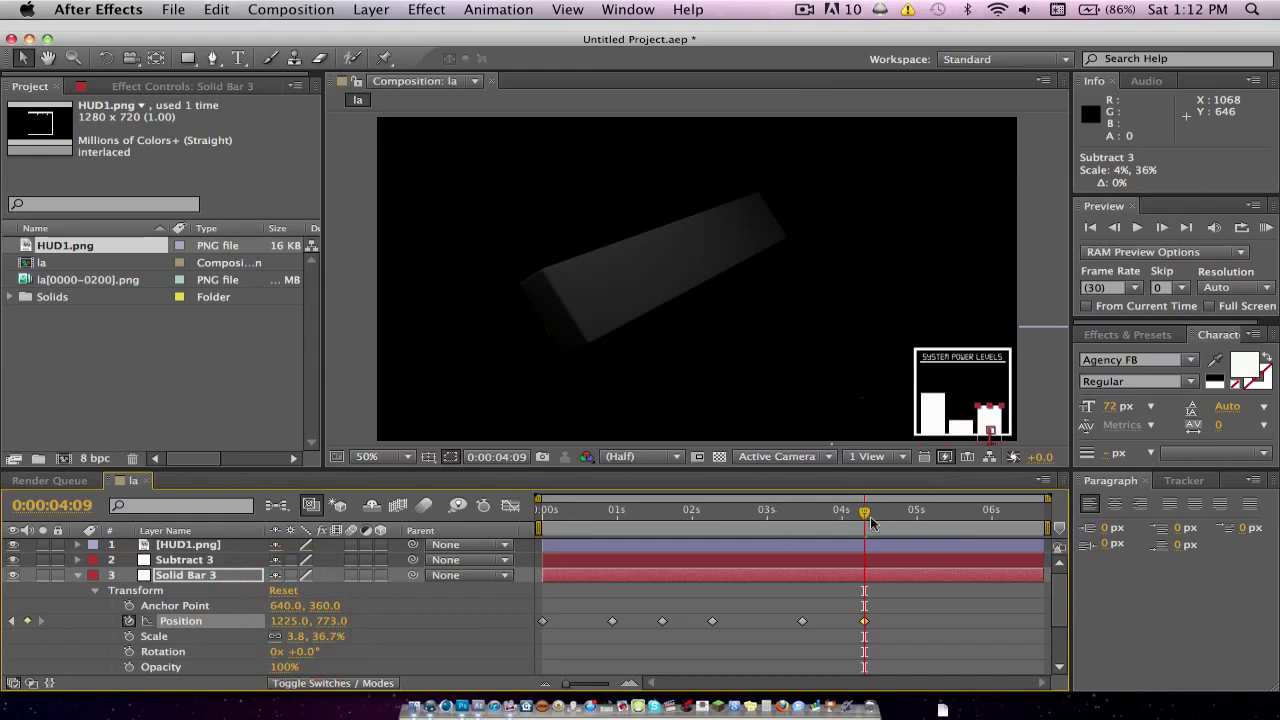
Complete Solid Bar 3's Position animation with Y keyframes of 739 at 0:00:05:16 and 761 at 0:00:06:20.
left_click_drag(866, 513, 957, 512)
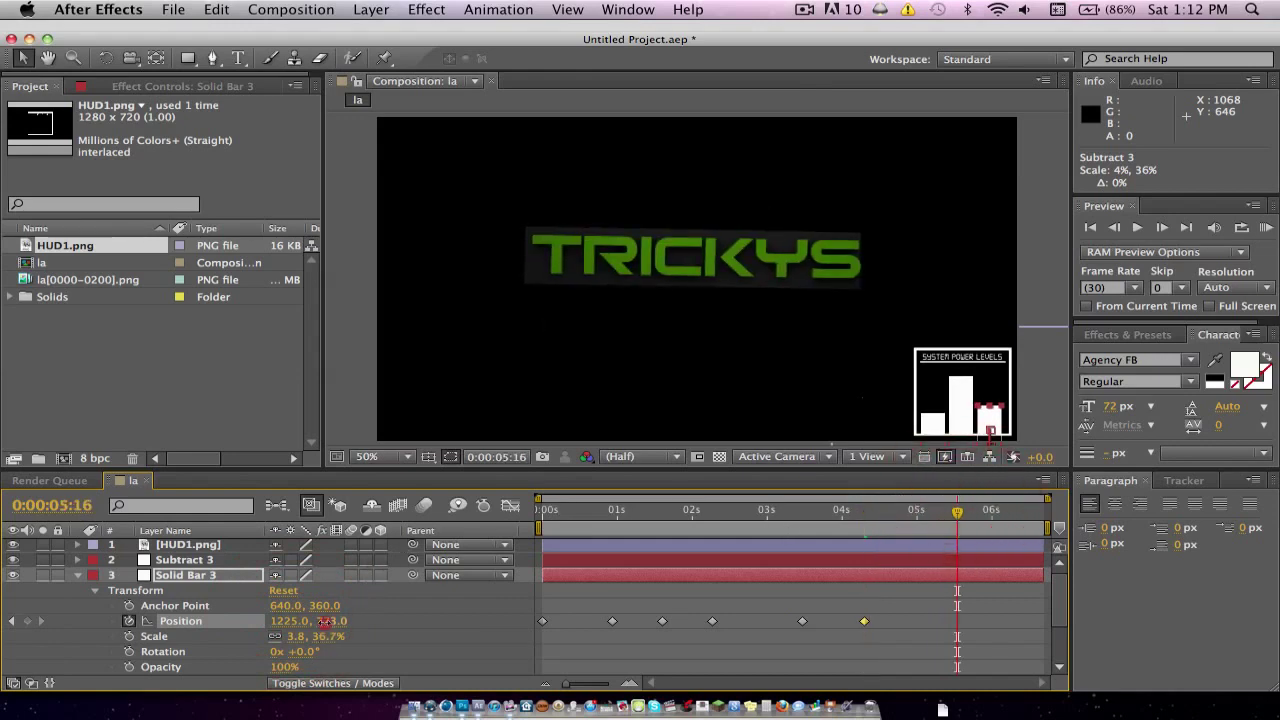
left_click_drag(324, 627, 290, 620)
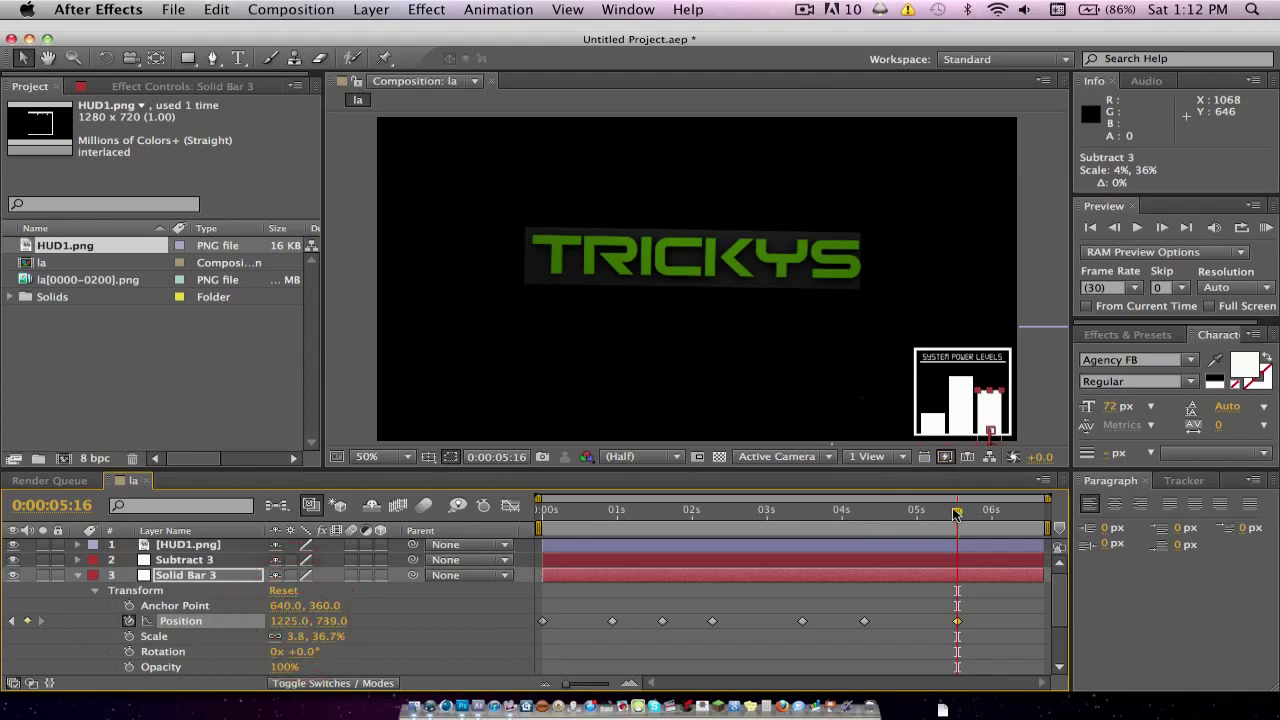
left_click_drag(957, 512, 1043, 512)
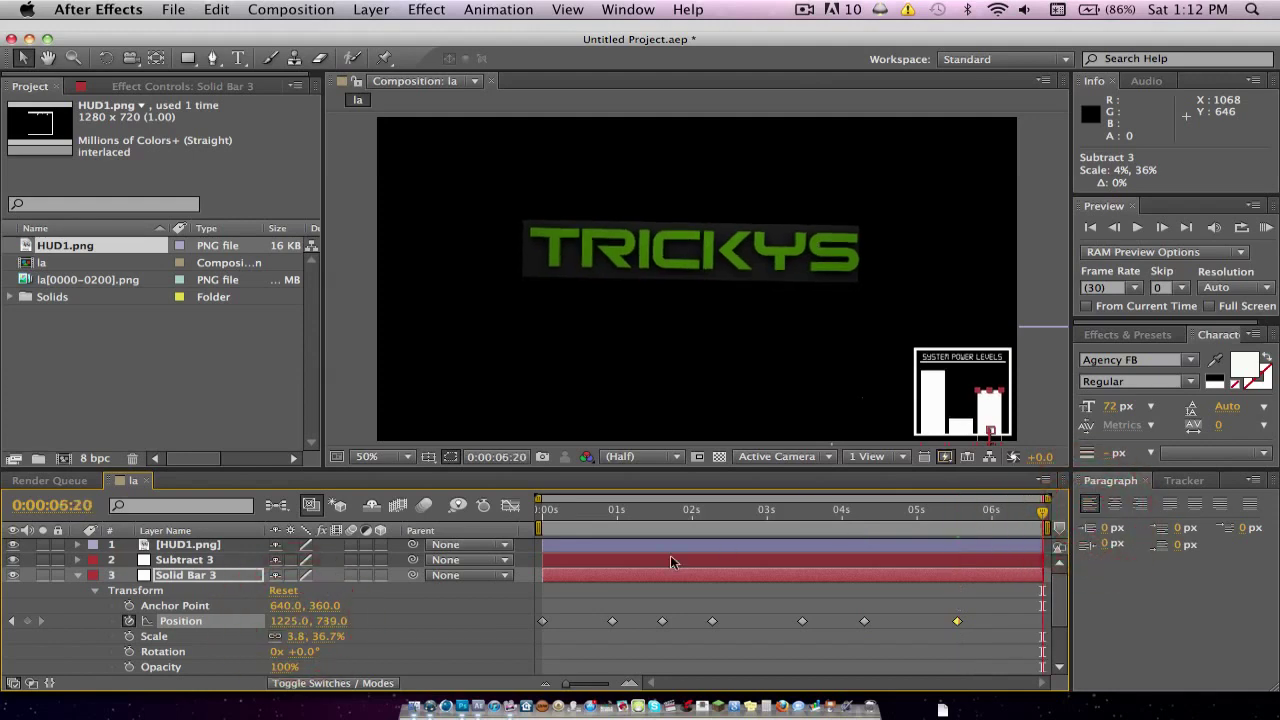
left_click_drag(326, 621, 357, 613)
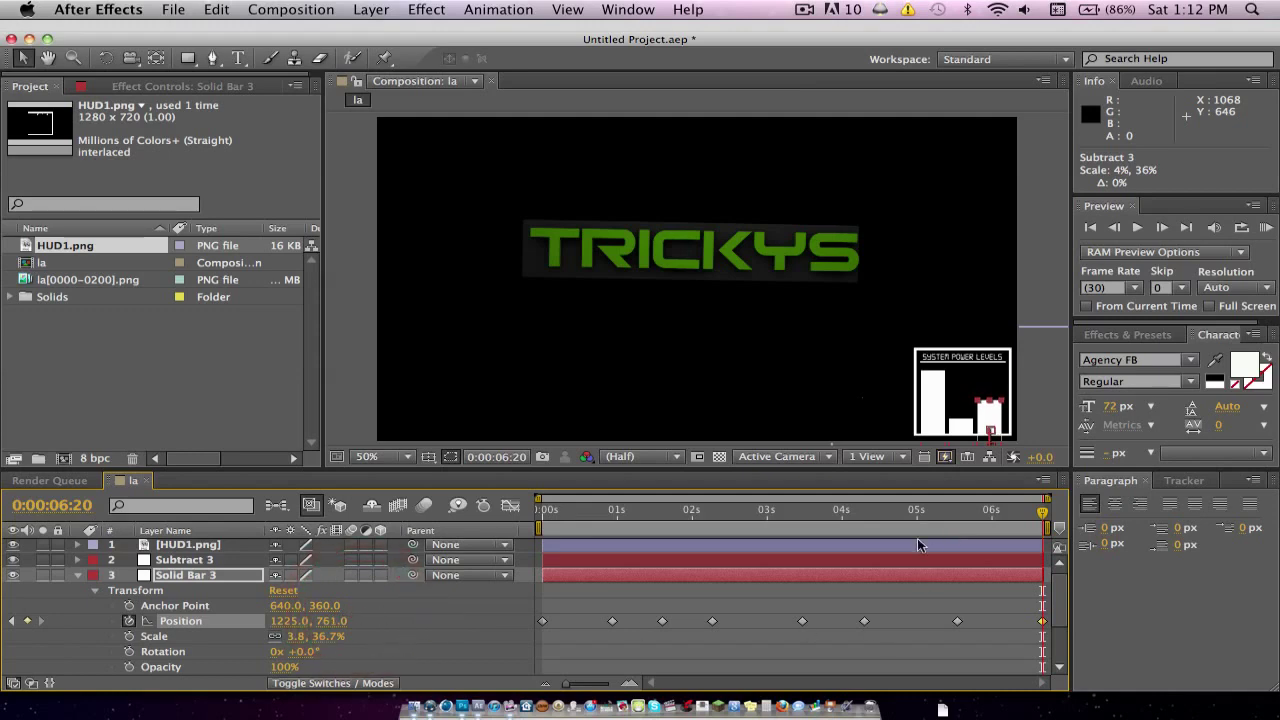
Play a RAM preview of the composition to check the three animated level bars, and stop playback.
key("KP_0")
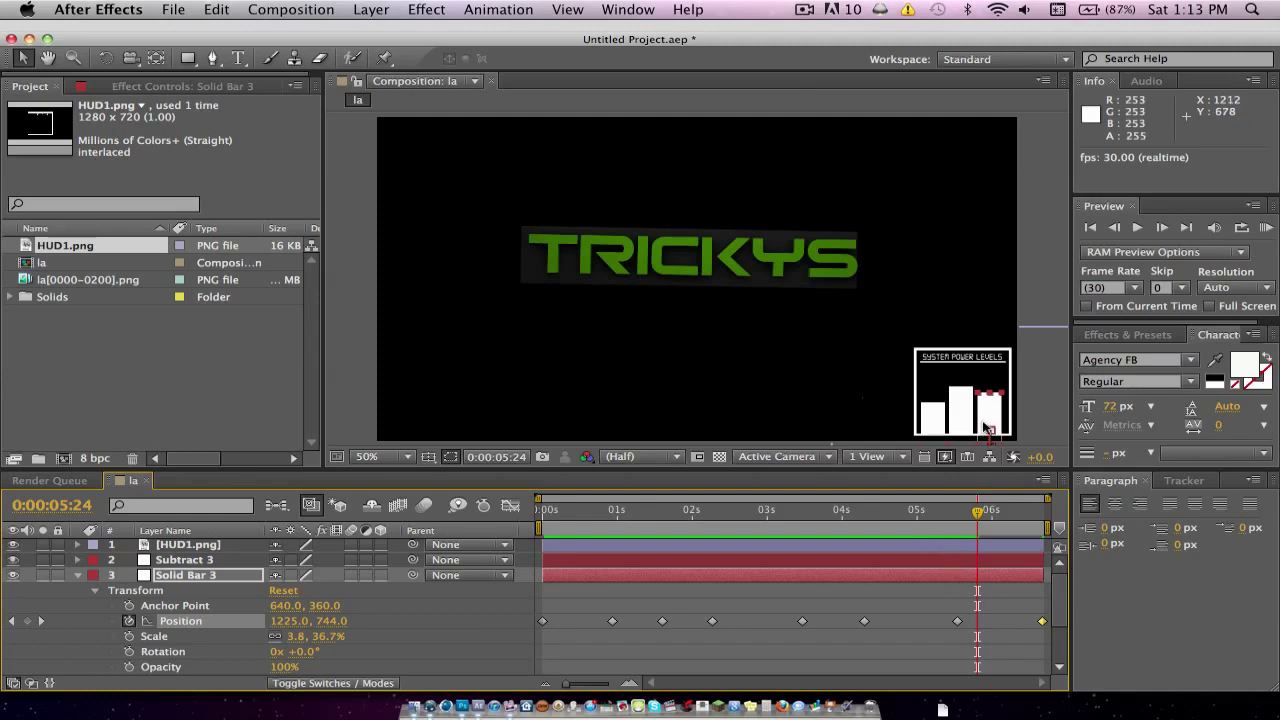
key("space")
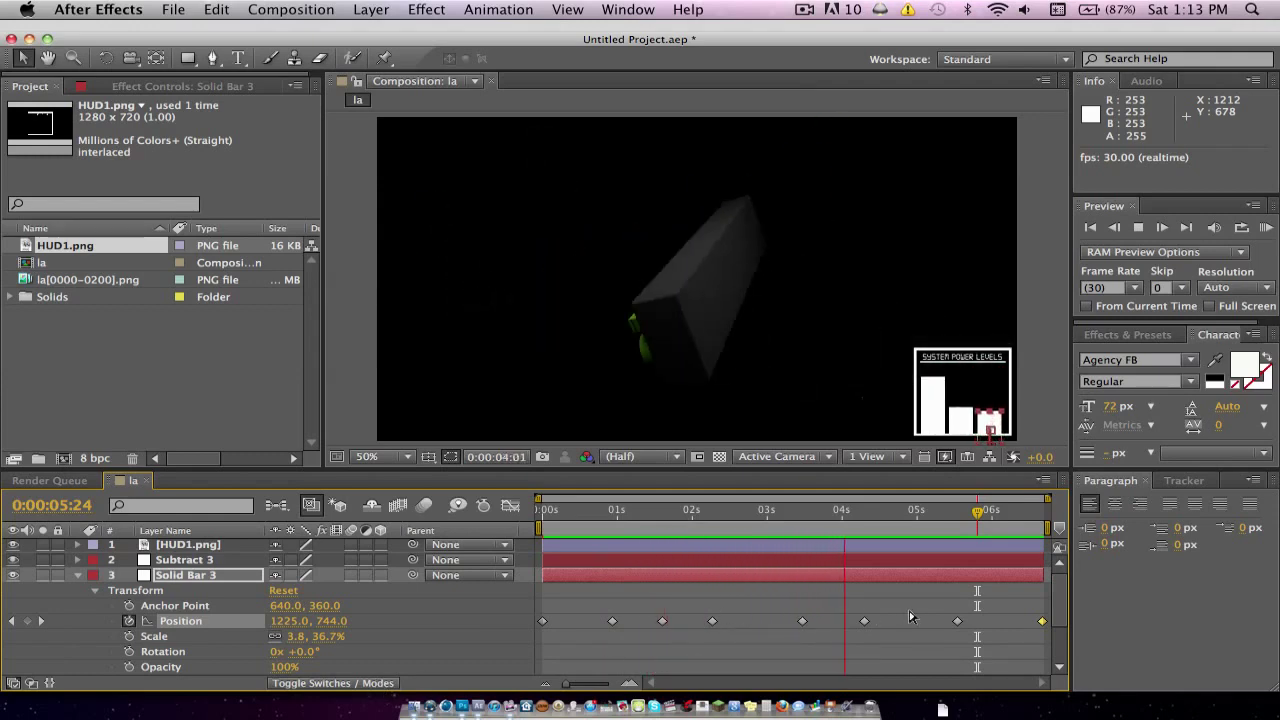
left_click(909, 611)
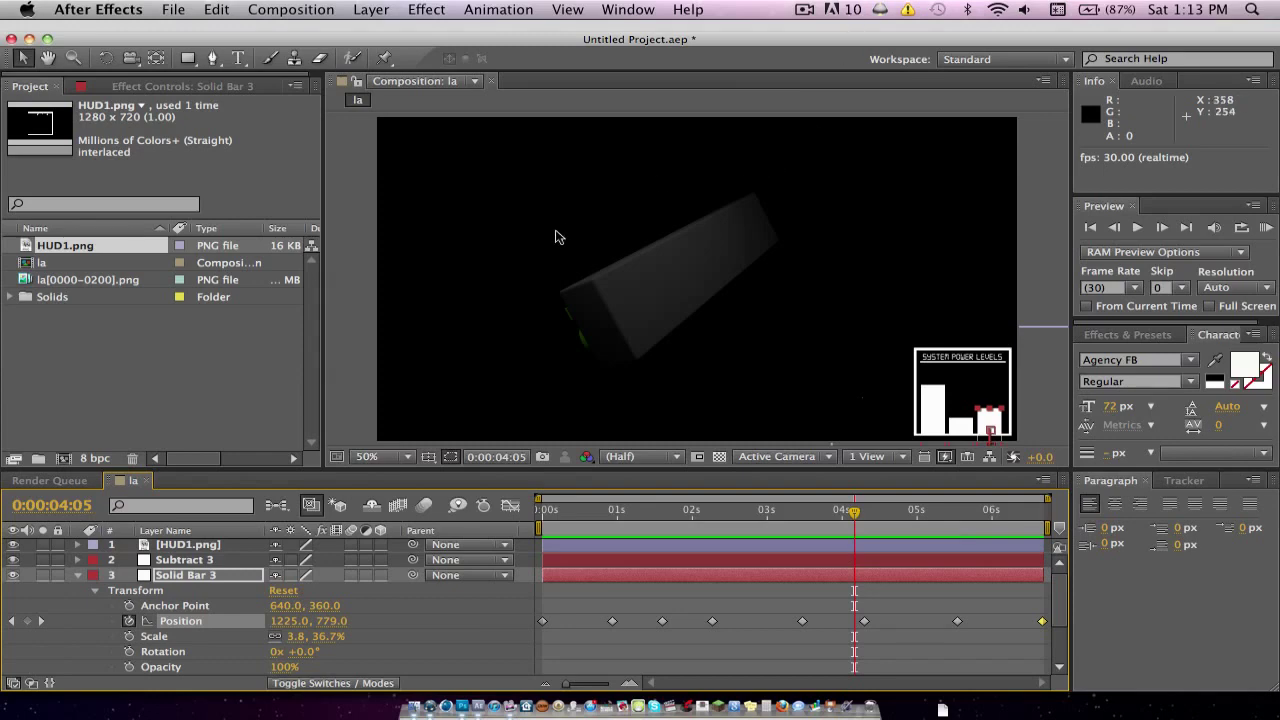
left_click(803, 10)
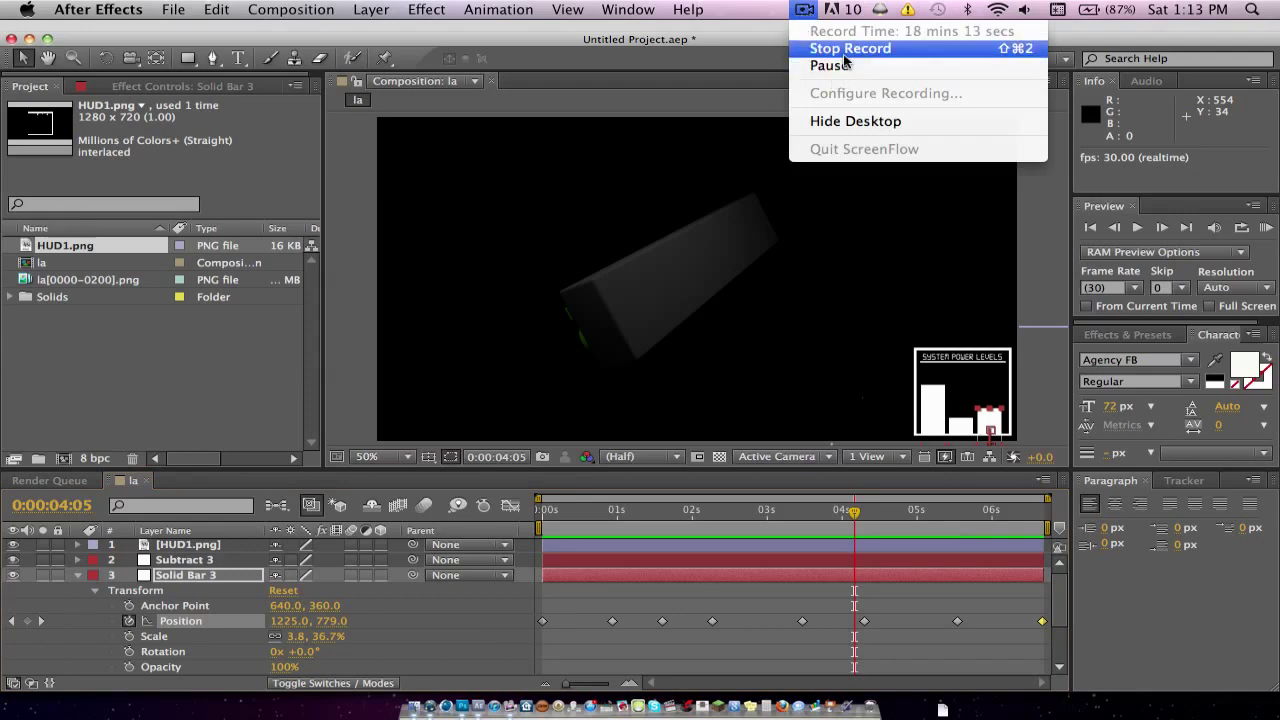